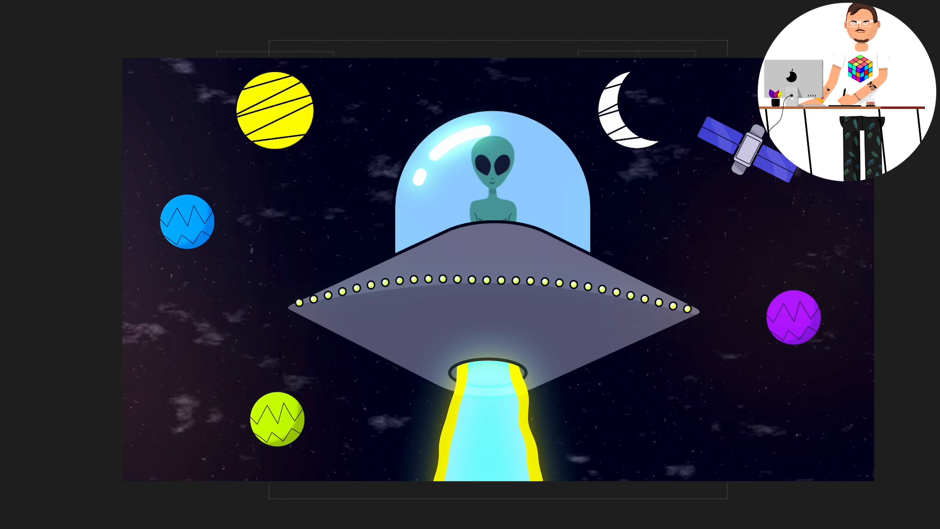
- Try enlarging the SPACESHIP layer through its Scale property and undo the change
{"action": "left_click", "coordinate": [88, 435]}
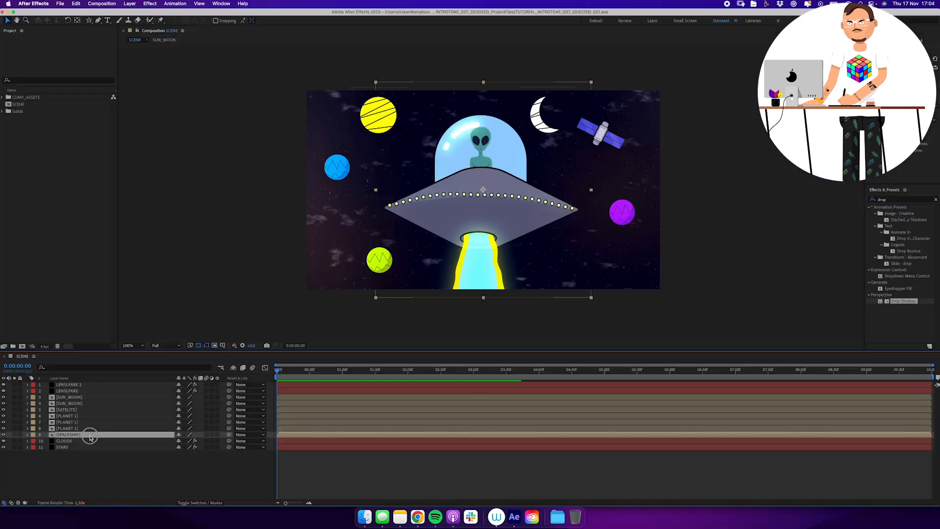
{"action": "key", "text": "s"}
{"action": "left_click_drag", "start_coordinate": [196, 441], "coordinate": [216, 445]}
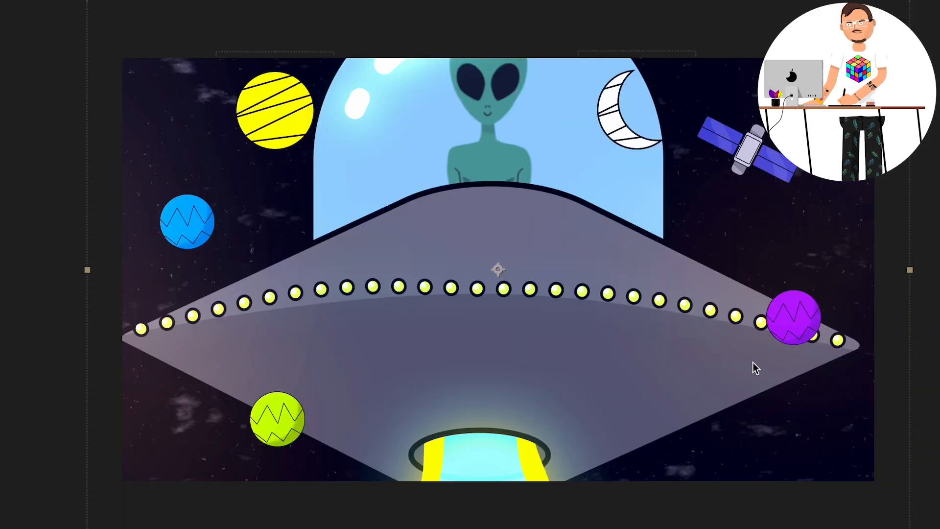
{"action": "key", "text": "super+z"}
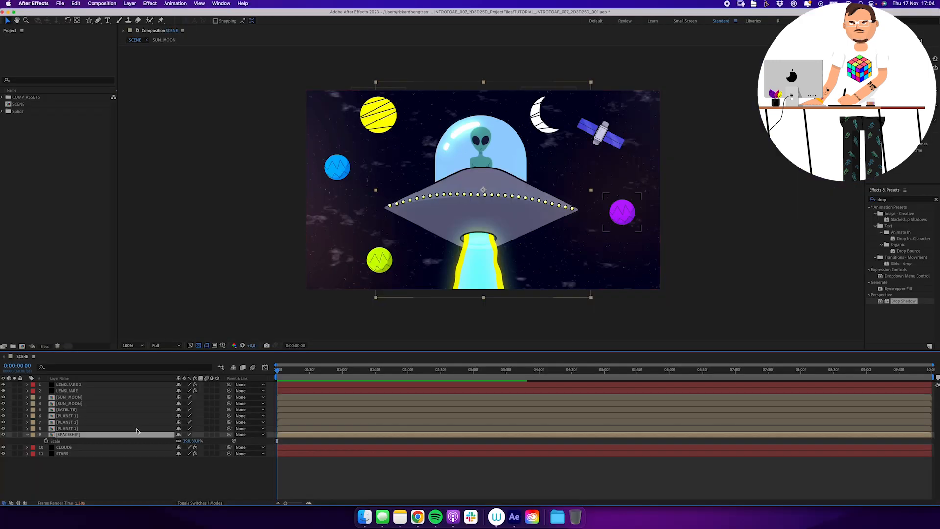
{"action": "left_click", "coordinate": [147, 470]}
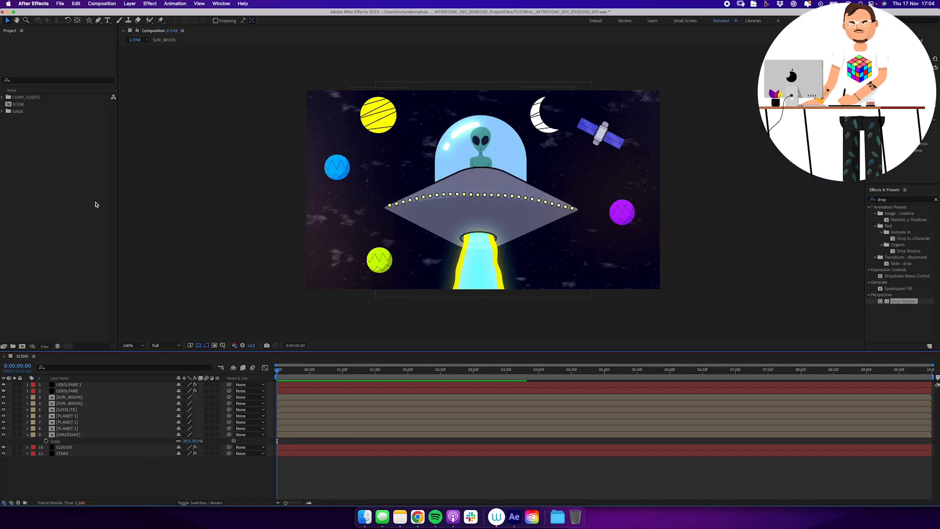
- Add a null object to the SCENE composition
{"action": "left_click", "coordinate": [129, 4]}
{"action": "mouse_move", "coordinate": [147, 14]}
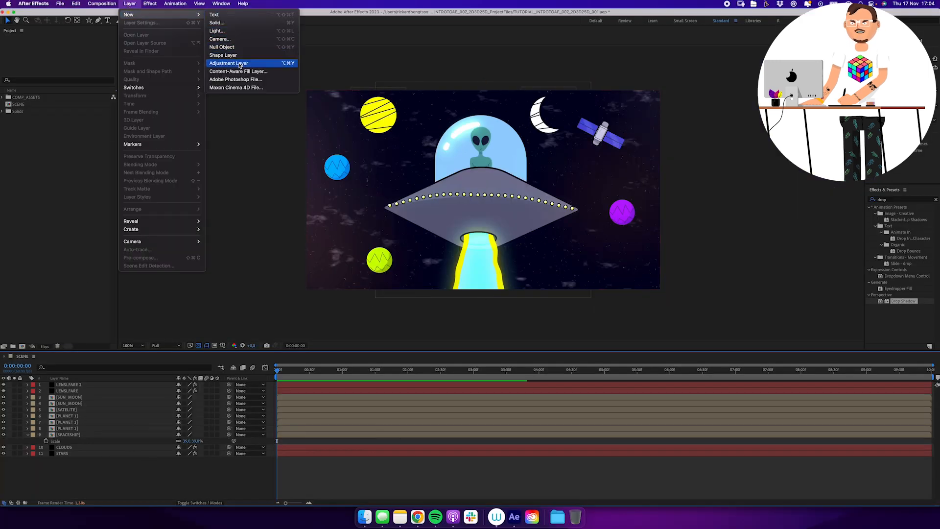
{"action": "left_click", "coordinate": [230, 47]}
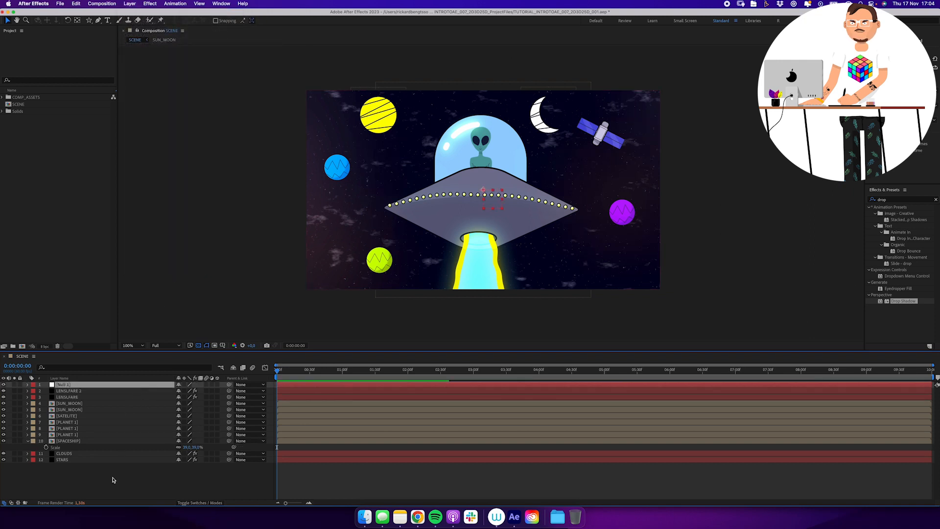
- Parent all the other layers to the null object and reveal the null's Scale property
{"action": "left_click_drag", "start_coordinate": [111, 478], "coordinate": [88, 389]}
{"action": "left_click_drag", "start_coordinate": [229, 390], "coordinate": [191, 390]}
{"action": "left_click", "coordinate": [166, 384]}
{"action": "key", "text": "s"}
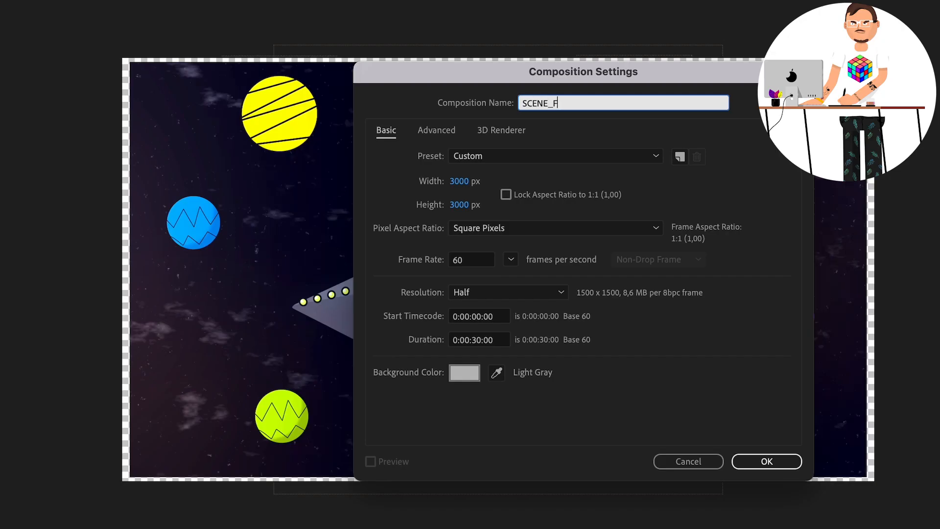
- Create a composition named SCENE_FORREST at 1920 × 1080 px with a duration of 10 seconds
{"action": "type", "text": "ORREST"}
{"action": "left_click", "coordinate": [467, 180]}
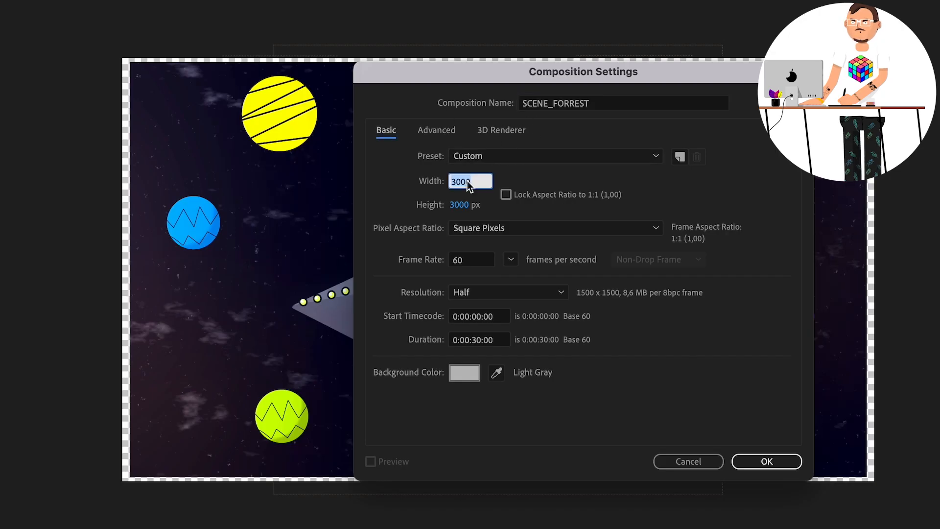
{"action": "type", "text": "1920"}
{"action": "key", "text": "Tab"}
{"action": "type", "text": "1080"}
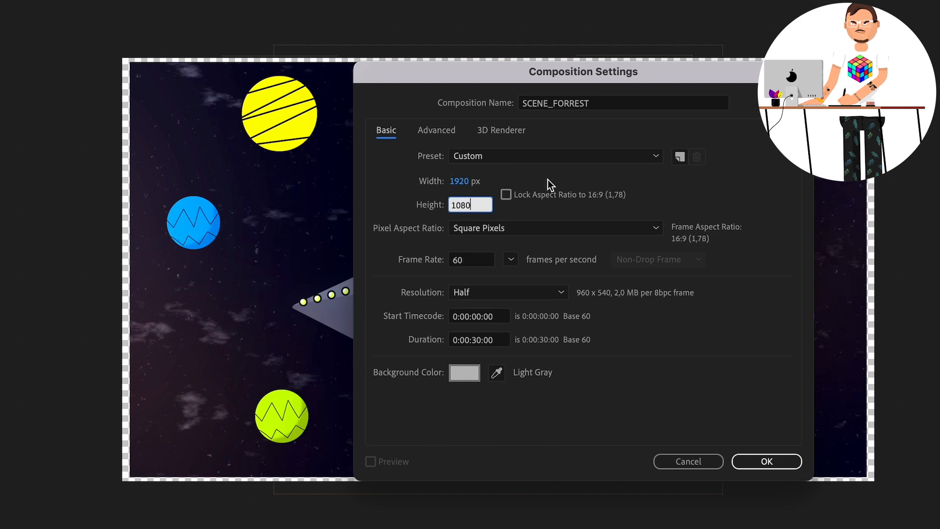
{"action": "left_click", "coordinate": [477, 339]}
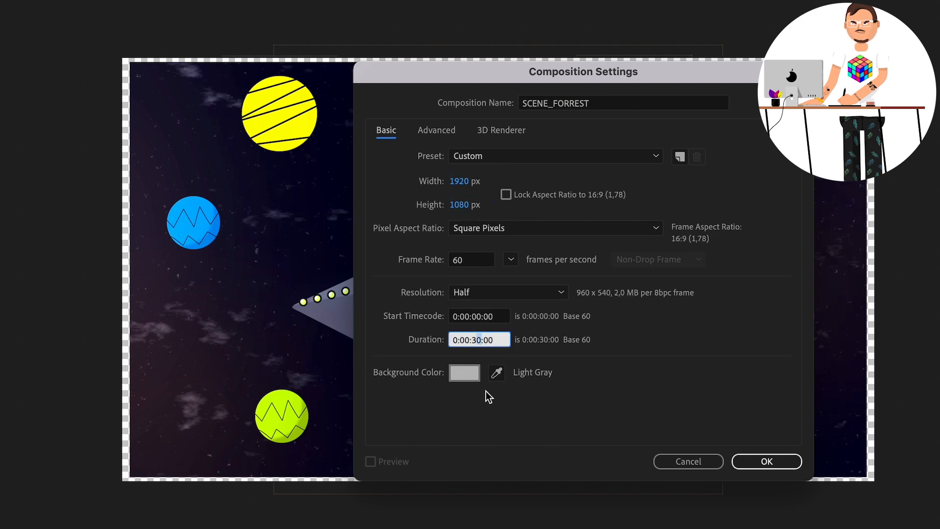
{"action": "type", "text": "10"}
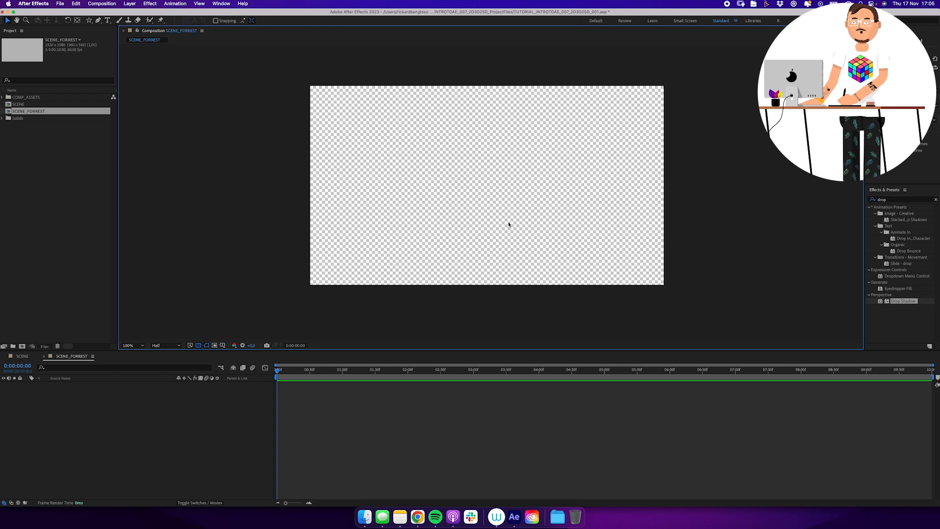
- Create a new composition named TREE at 3000 × 3000 px with a duration of 30 seconds
{"action": "left_click", "coordinate": [107, 5]}
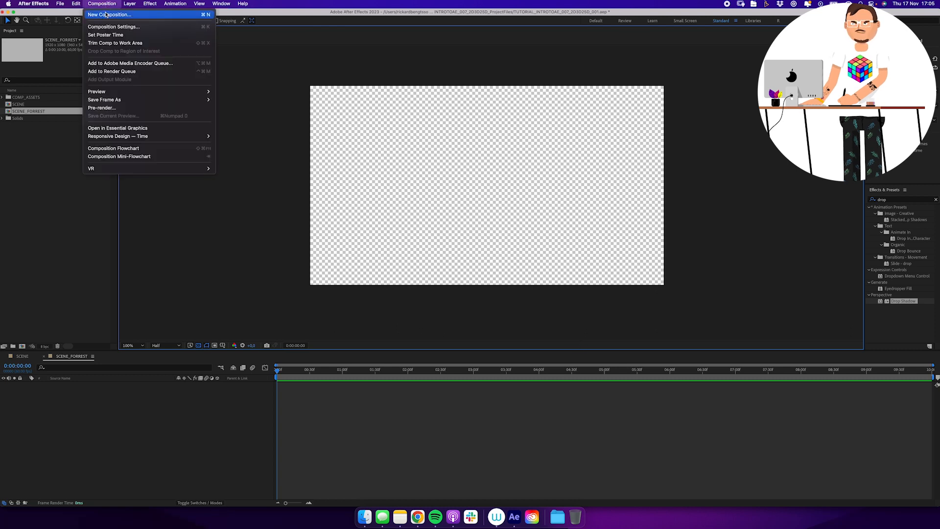
{"action": "left_click", "coordinate": [110, 15]}
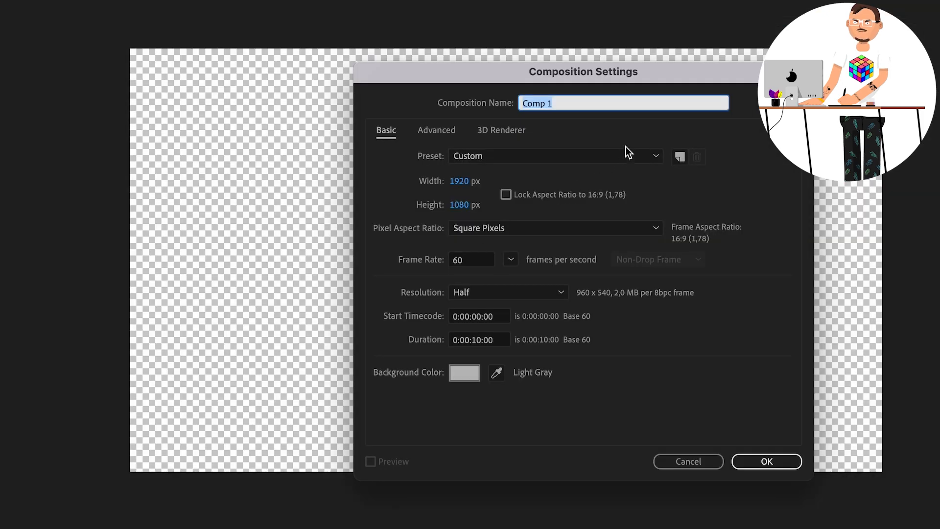
{"action": "type", "text": "TREE"}
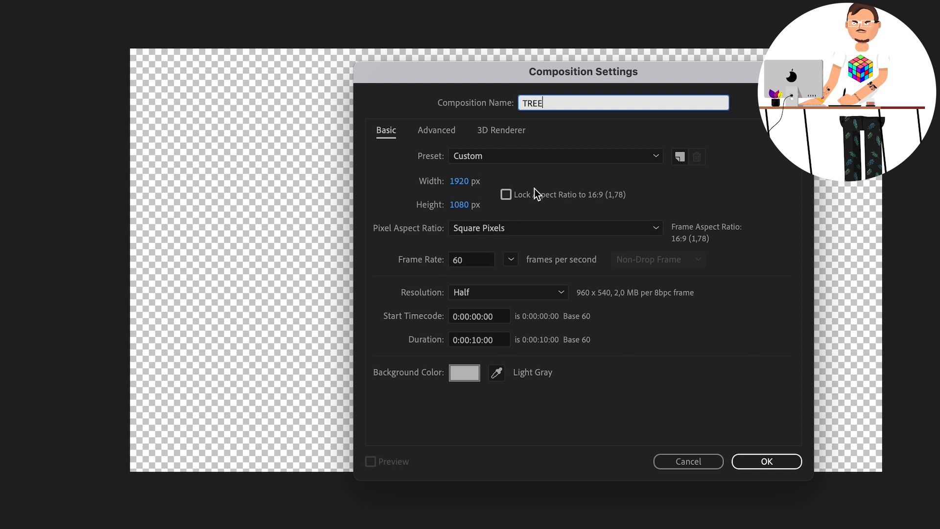
{"action": "left_click_drag", "start_coordinate": [473, 183], "coordinate": [472, 182]}
{"action": "left_click", "coordinate": [474, 182]}
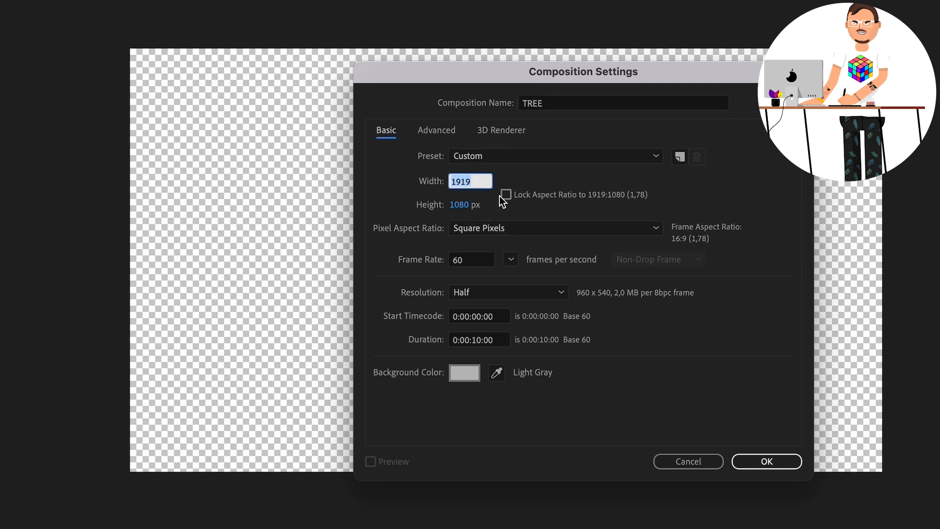
{"action": "type", "text": "3000"}
{"action": "key", "text": "Tab"}
{"action": "type", "text": "3000"}
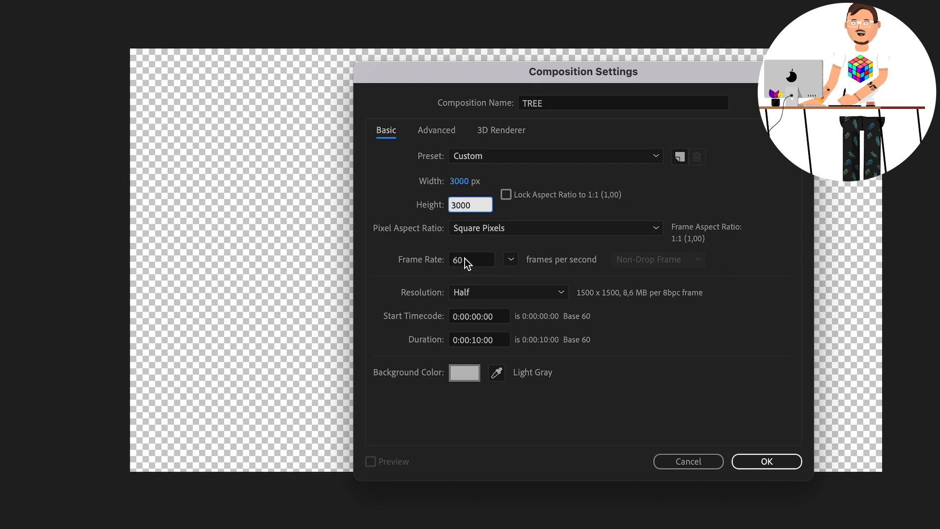
{"action": "left_click", "coordinate": [474, 345]}
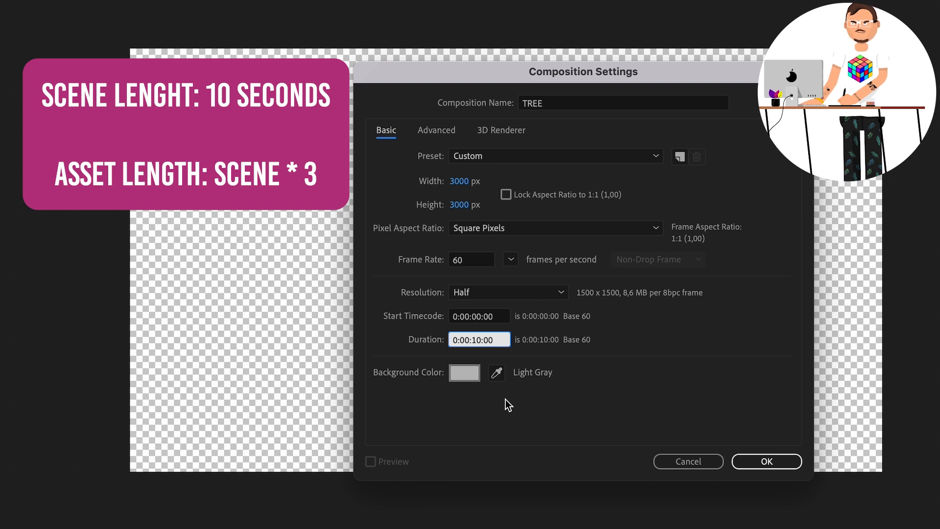
{"action": "key", "text": "BackSpace"}
{"action": "key", "text": "BackSpace"}
{"action": "type", "text": "30"}
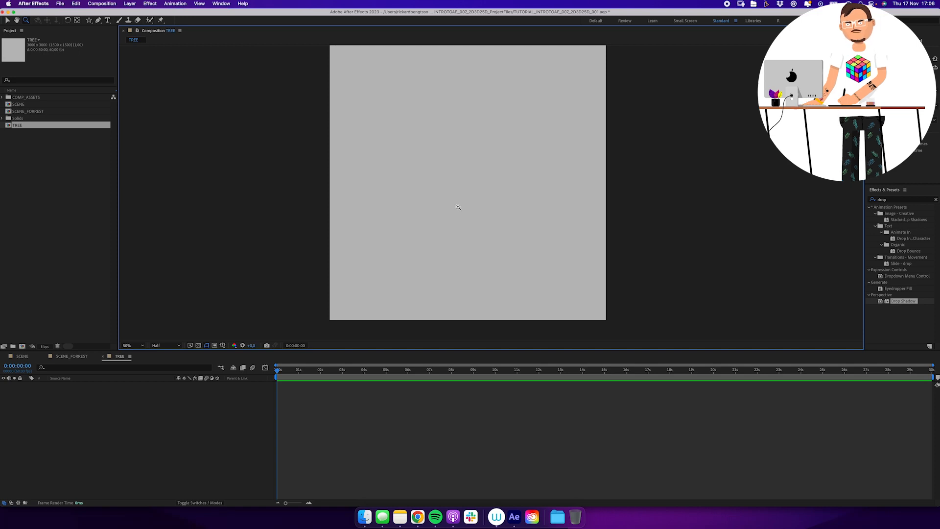
- Create a circle in the TREE composition from a rounded rectangle with size 2000 × 2000 and roundness 3410
{"action": "left_click", "coordinate": [88, 20]}
{"action": "left_click", "coordinate": [96, 29]}
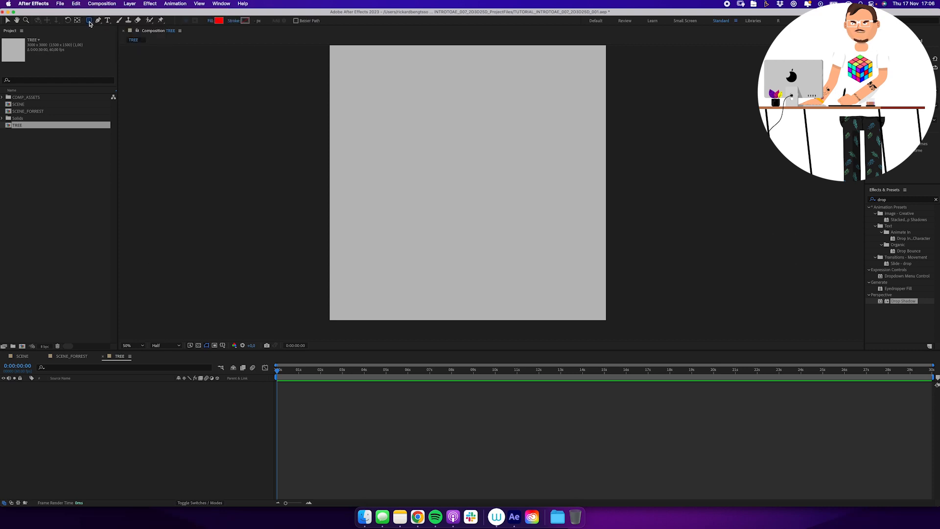
{"action": "double_click", "coordinate": [89, 22]}
{"action": "left_click", "coordinate": [42, 398], "text": "super"}
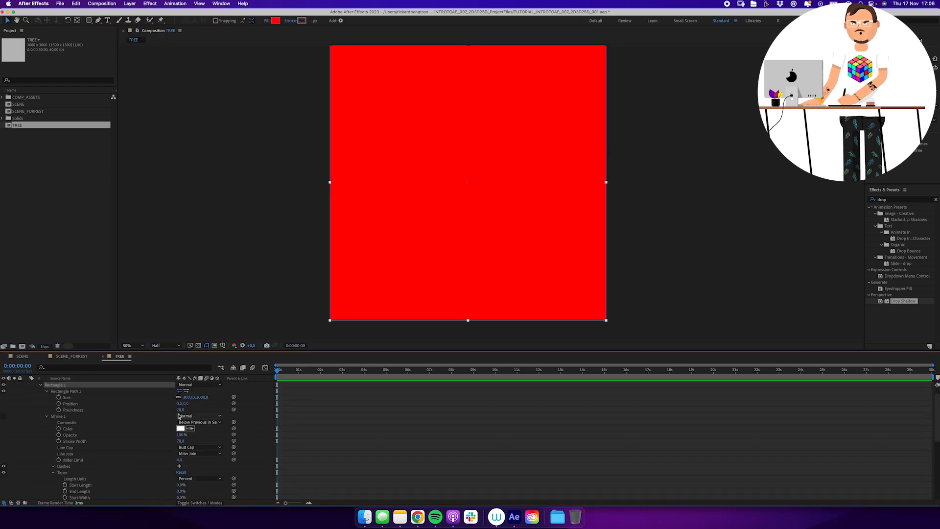
{"action": "left_click", "coordinate": [190, 397]}
{"action": "key", "text": "Return"}
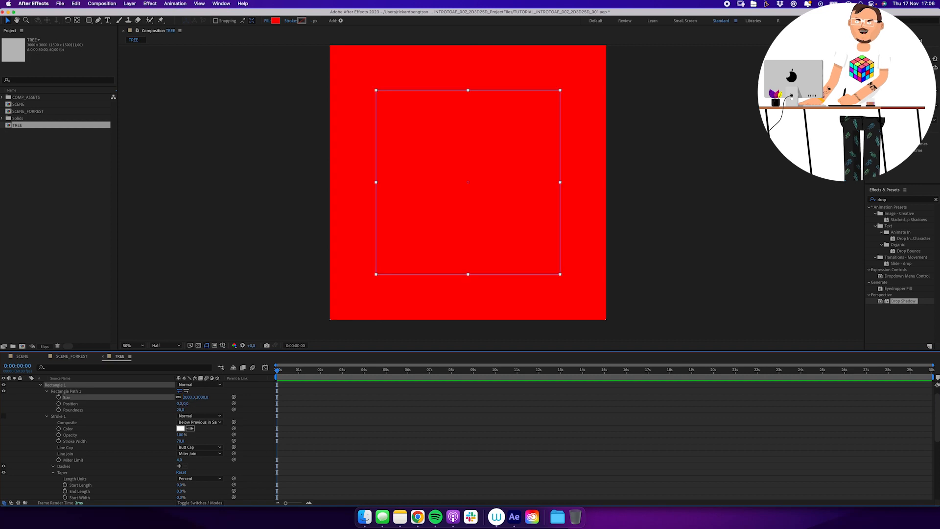
{"action": "left_click_drag", "start_coordinate": [180, 409], "coordinate": [269, 392]}
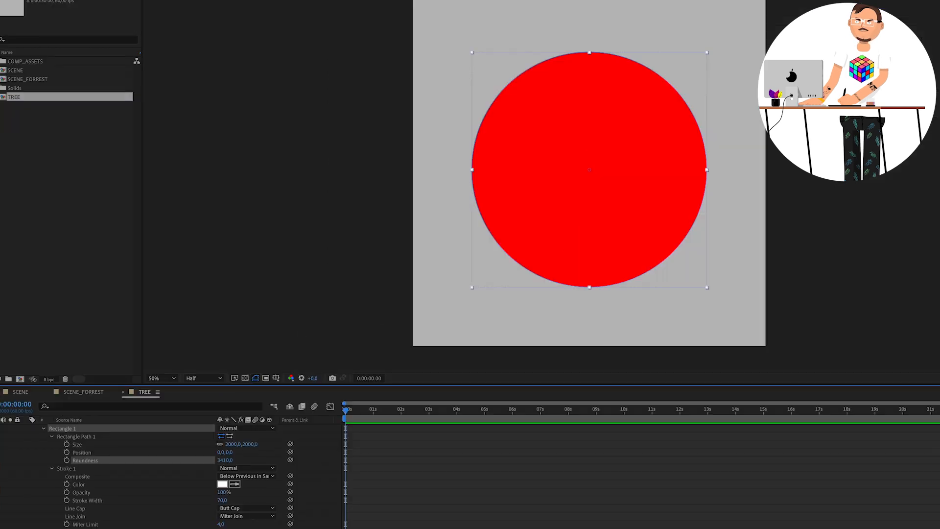
- Change the circle's fill color to a medium green
{"action": "left_click", "coordinate": [420, 119]}
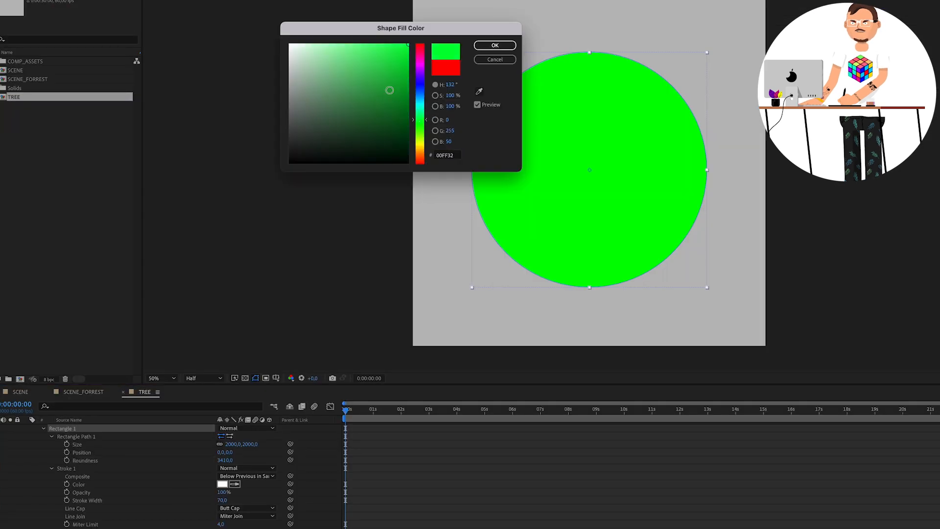
{"action": "left_click", "coordinate": [370, 68]}
{"action": "left_click_drag", "start_coordinate": [370, 67], "coordinate": [372, 66]}
{"action": "left_click", "coordinate": [495, 45]}
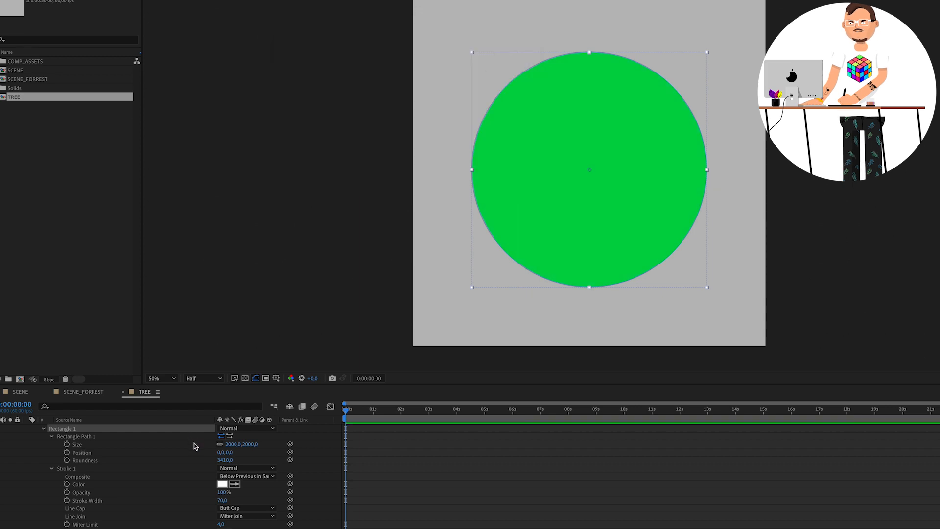
- Move the green circle up in the composition to position 1500, 1027
{"action": "scroll", "coordinate": [193, 443], "scroll_direction": "up", "scroll_amount": 2}
{"action": "left_click", "coordinate": [176, 429]}
{"action": "key", "text": "p"}
{"action": "left_click_drag", "start_coordinate": [245, 436], "coordinate": [225, 434]}
{"action": "left_click_drag", "start_coordinate": [553, 216], "coordinate": [532, 244]}
{"action": "left_click_drag", "start_coordinate": [242, 436], "coordinate": [230, 436]}
{"action": "left_click", "coordinate": [219, 512]}
- Rename the circle's layer to TREE CROWN and collapse its Position property
{"action": "left_click", "coordinate": [144, 428]}
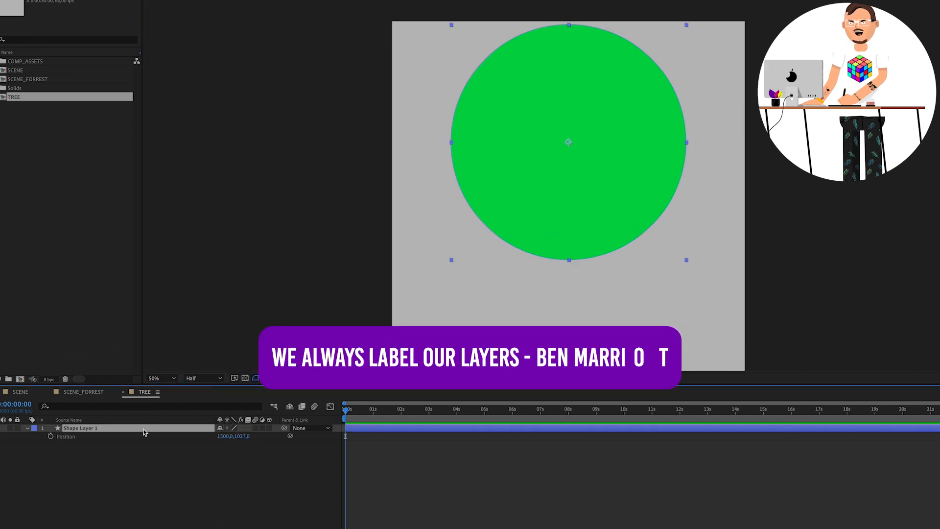
{"action": "key", "text": "Return"}
{"action": "type", "text": "TREE CE"}
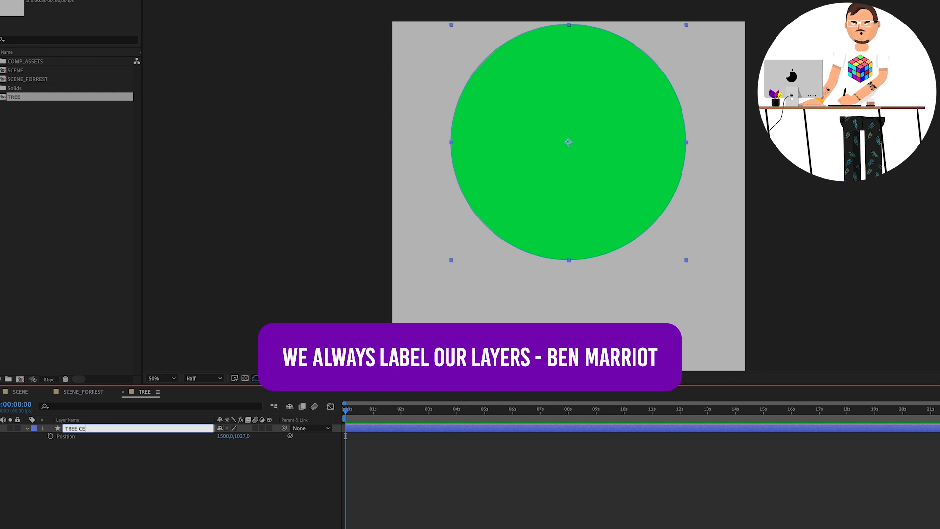
{"action": "type", "text": "OWN"}
{"action": "key", "text": "Return"}
{"action": "left_click", "coordinate": [454, 511]}
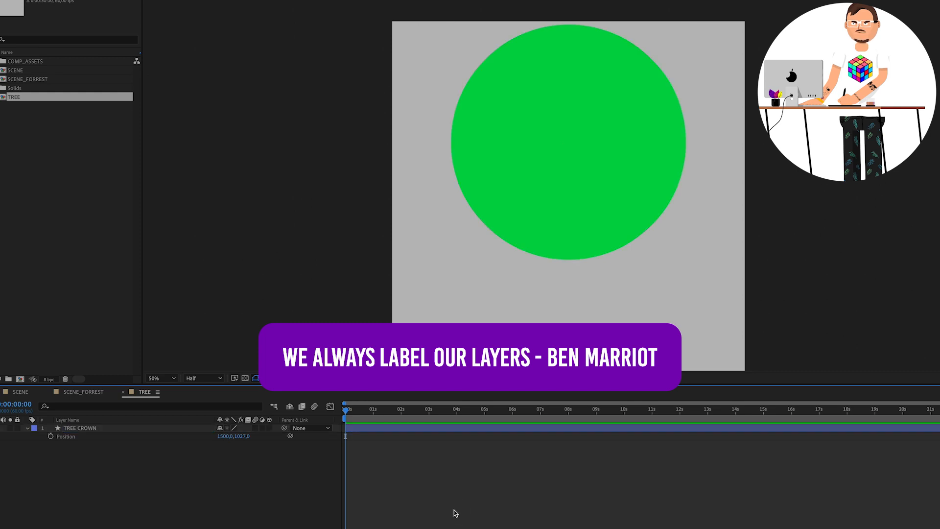
{"action": "key", "text": "p"}
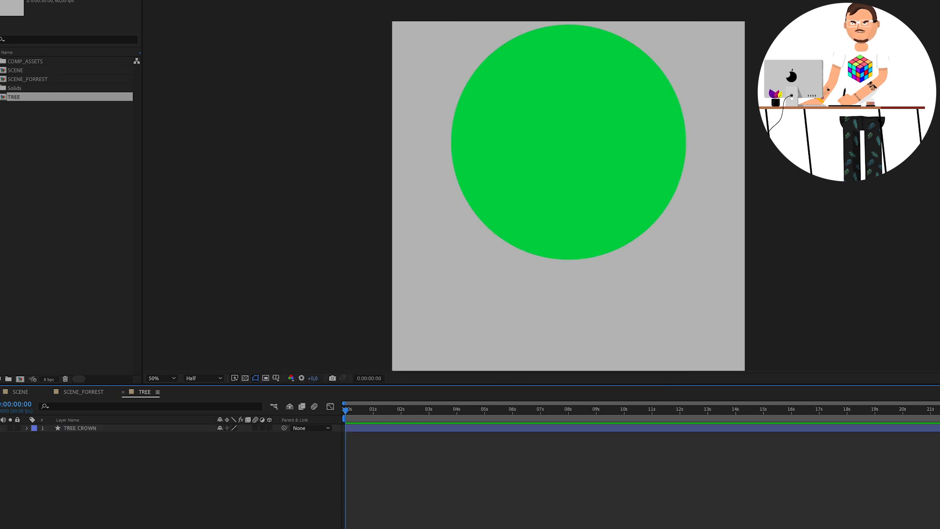
- Draw a straight vertical stem with the Pen tool from the composition's bottom center up to the crown's center
{"action": "left_click_drag", "start_coordinate": [529, 276], "coordinate": [522, 229]}
{"action": "left_click", "coordinate": [561, 326]}
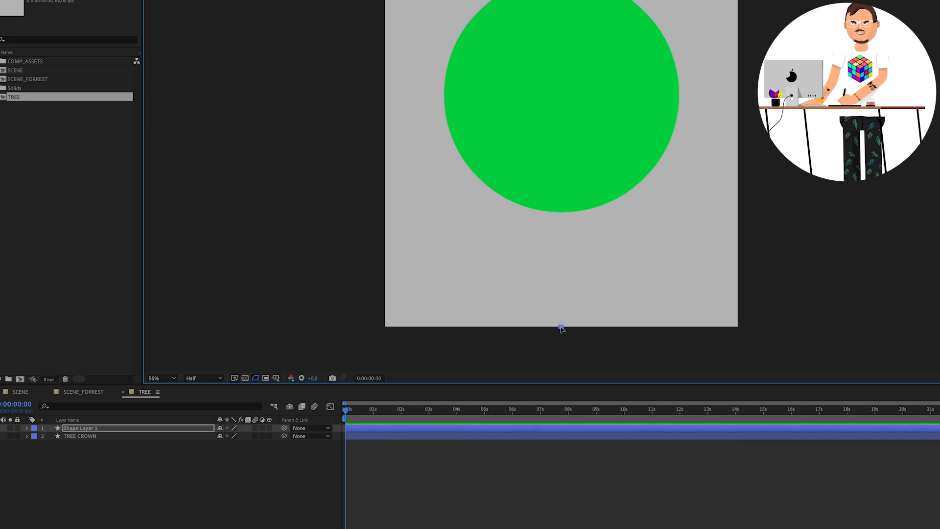
{"action": "left_click", "coordinate": [561, 95]}
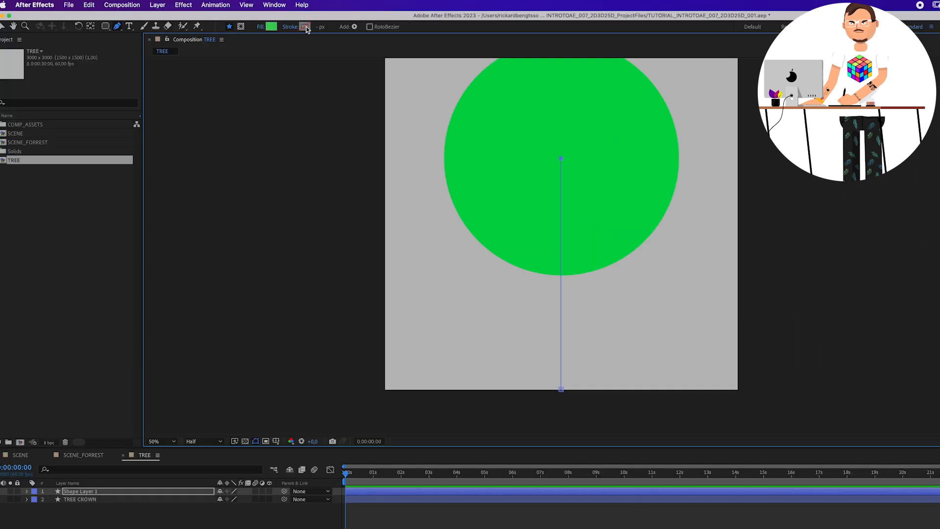
- Give the stem line a brown stroke color and set its fill to none
{"action": "left_click", "coordinate": [304, 27]}
{"action": "left_click", "coordinate": [364, 152]}
{"action": "left_click_drag", "start_coordinate": [419, 215], "coordinate": [422, 220]}
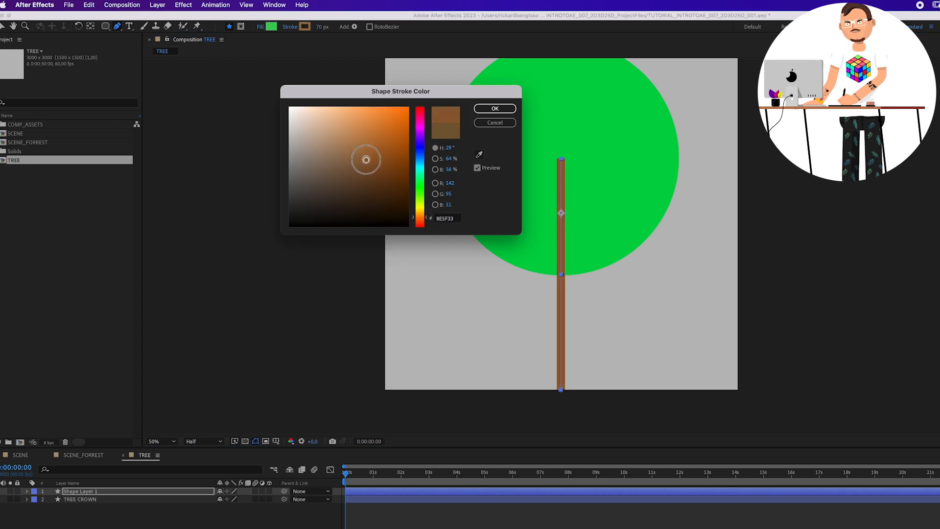
{"action": "key", "text": "Return"}
{"action": "left_click", "coordinate": [261, 26]}
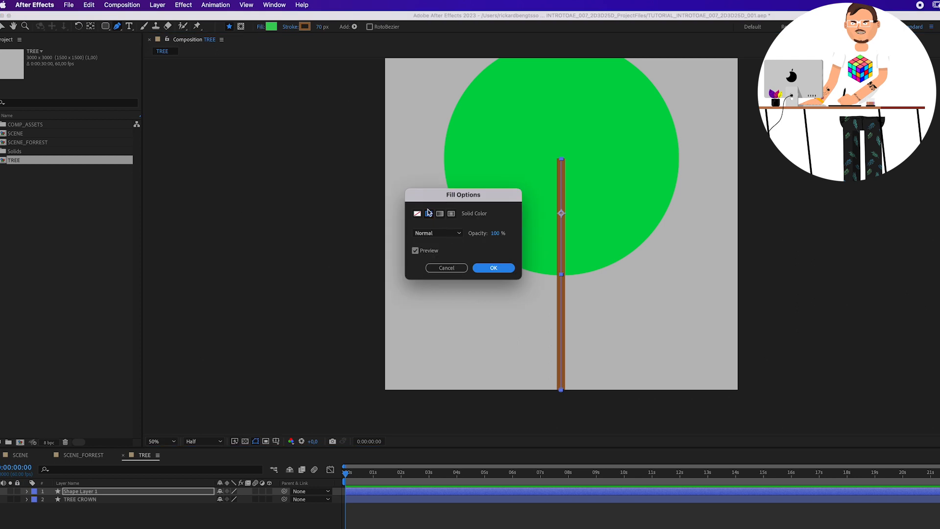
{"action": "left_click", "coordinate": [417, 213]}
{"action": "key", "text": "Return"}
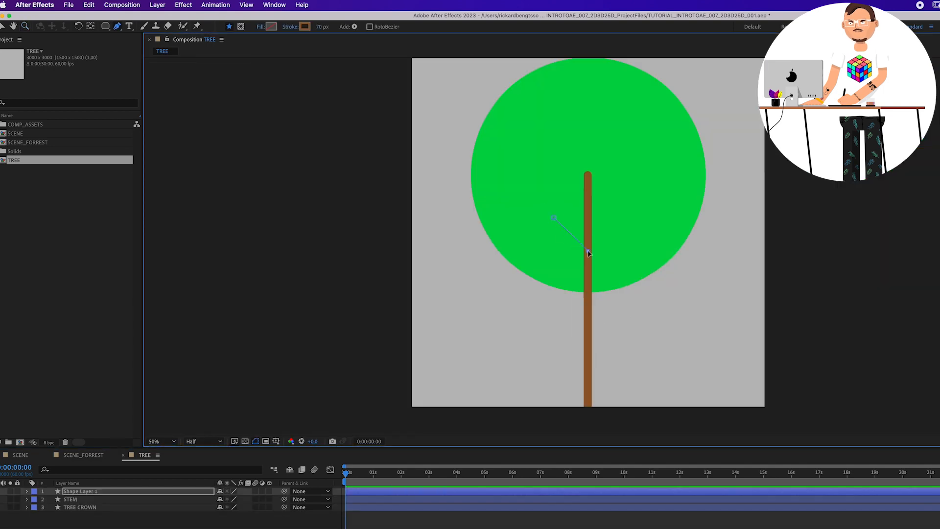
- Draw a V-shaped branch with the Pen tool that meets the stem inside the crown, and deselect it
{"action": "mouse_move", "coordinate": [587, 250]}
{"action": "left_mouse_down"}
{"action": "mouse_move", "coordinate": [617, 227]}
{"action": "mouse_move", "coordinate": [610, 231]}
{"action": "left_mouse_up"}
{"action": "left_click", "coordinate": [610, 230]}
{"action": "key", "text": "v"}
{"action": "key", "text": "F2"}
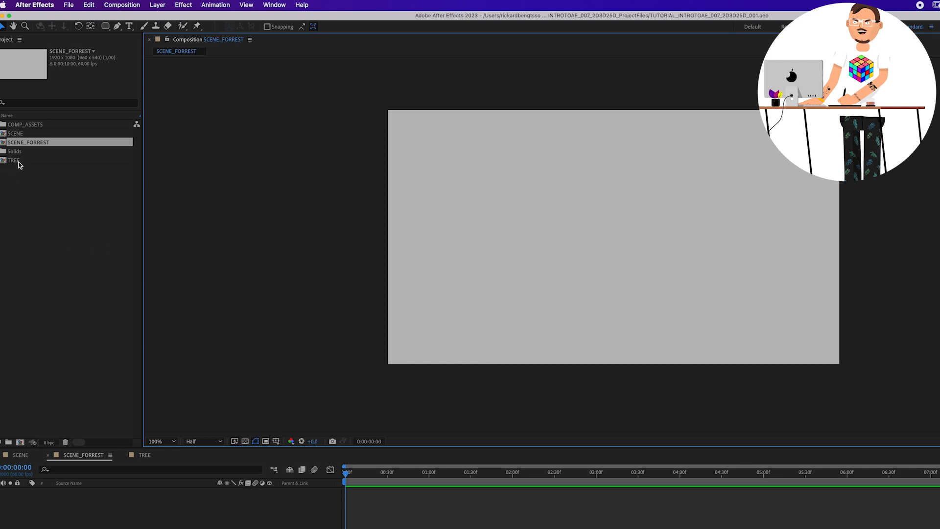
- Place the TREE composition as a layer in the SCENE_FORREST composition
{"action": "left_click_drag", "start_coordinate": [17, 160], "coordinate": [612, 248]}
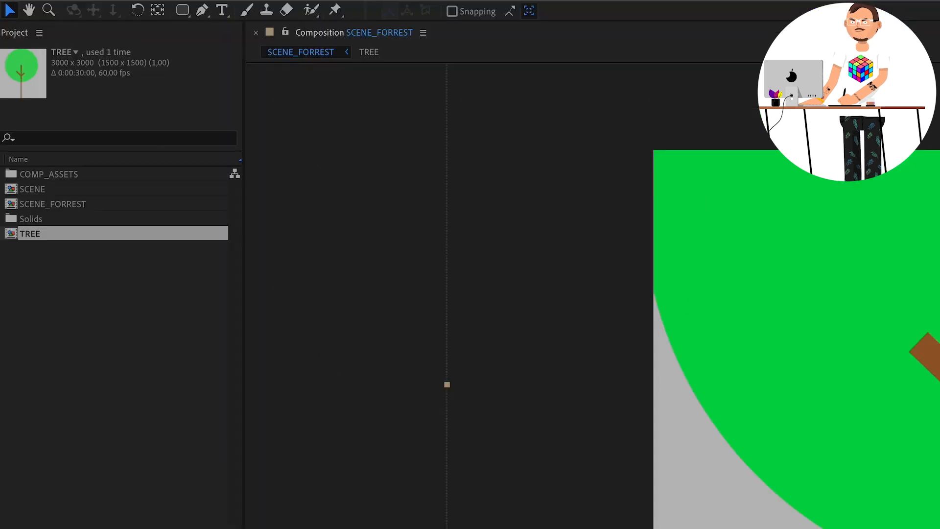
- Scale the TREE layer down to 25% and move the tree slightly upward in the frame
{"action": "key", "text": "s"}
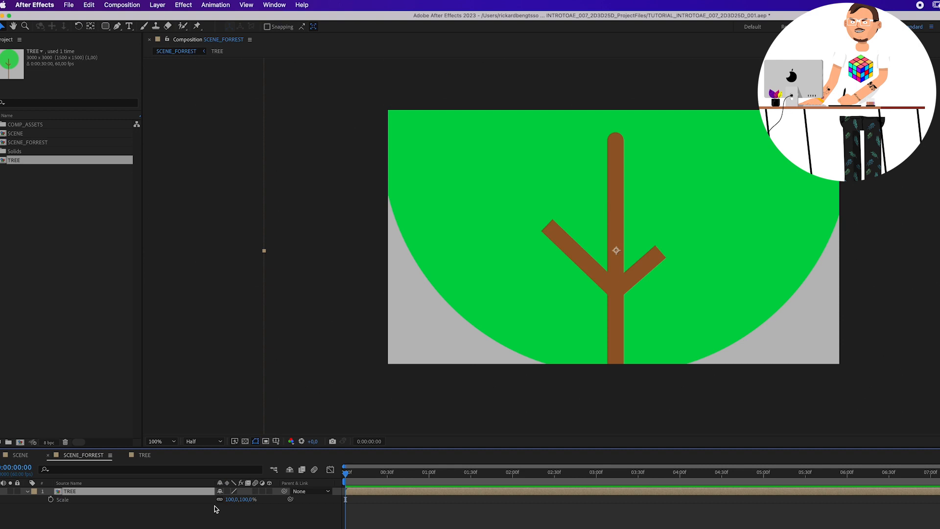
{"action": "left_click", "coordinate": [250, 499]}
{"action": "type", "text": "25"}
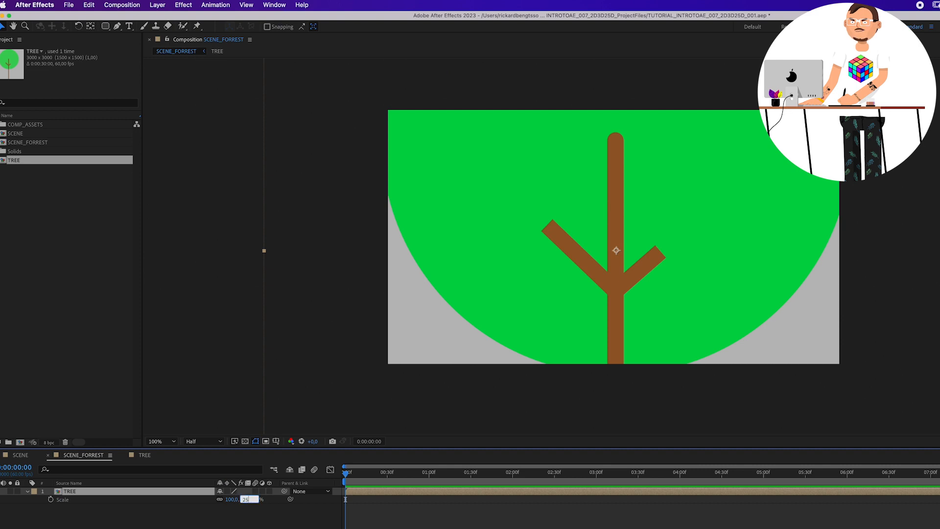
{"action": "key", "text": "Return"}
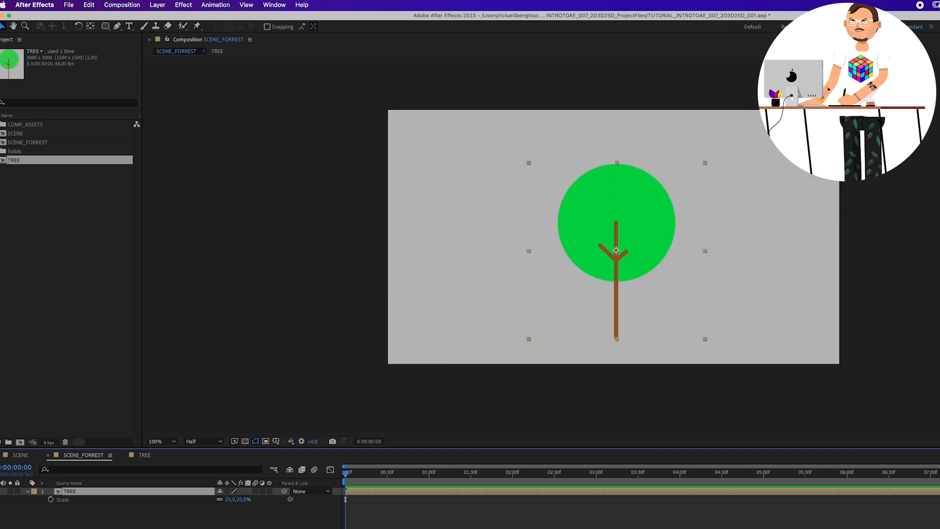
{"action": "left_click_drag", "start_coordinate": [616, 230], "coordinate": [611, 214]}
- Set the TREE layer's scale to 20% and place the tree near the center of the frame
{"action": "left_click", "coordinate": [243, 499]}
{"action": "type", "text": "2"}
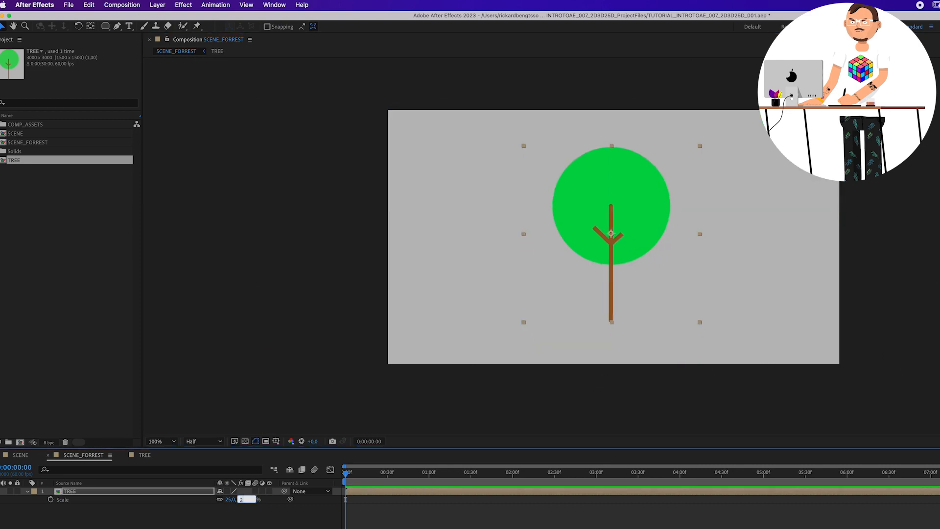
{"action": "type", "text": "0"}
{"action": "key", "text": "Return"}
{"action": "left_click_drag", "start_coordinate": [607, 253], "coordinate": [604, 251]}
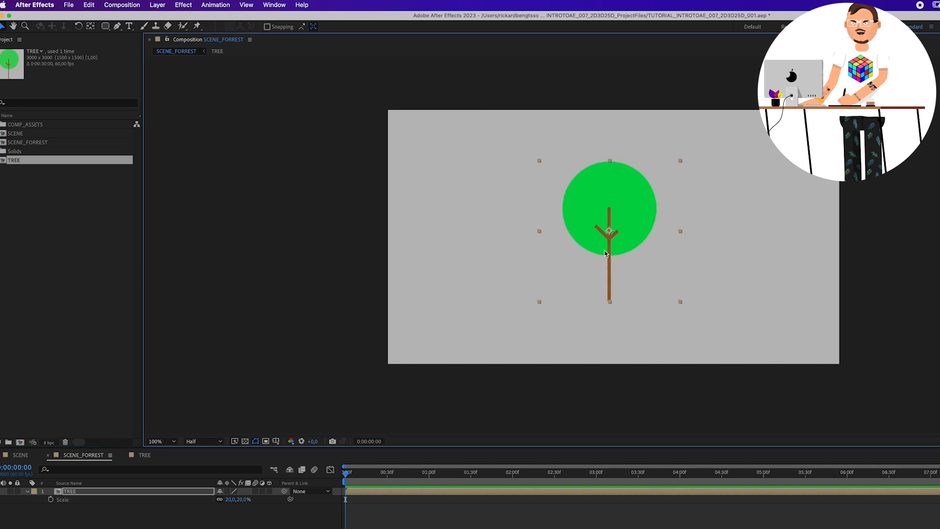
- Duplicate the TREE layer twice, spacing the copies evenly to either side of the original, and collapse the layers' properties
{"action": "key", "text": "super+d"}
{"action": "key", "text": "p"}
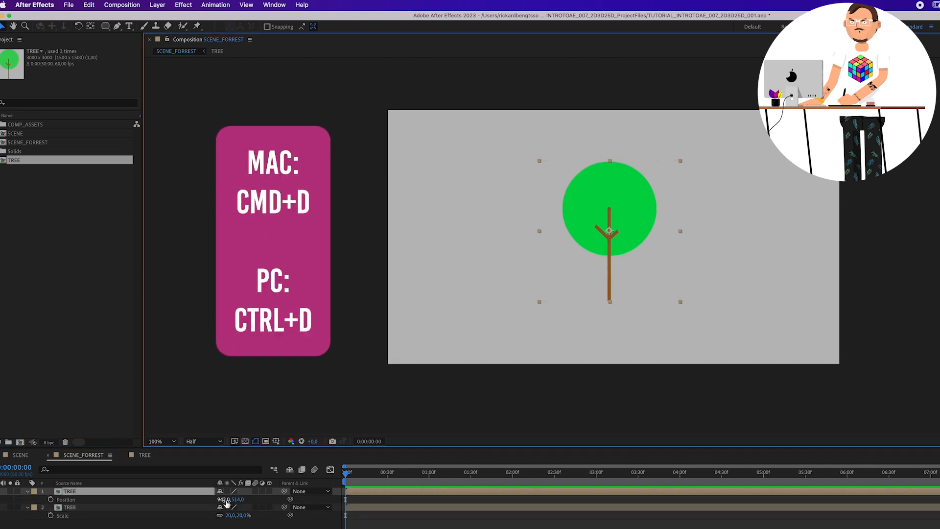
{"action": "left_click_drag", "start_coordinate": [227, 499], "coordinate": [170, 519]}
{"action": "key", "text": "super+d"}
{"action": "key", "text": "super+a"}
{"action": "left_click", "coordinate": [28, 491]}
{"action": "left_click", "coordinate": [39, 525]}
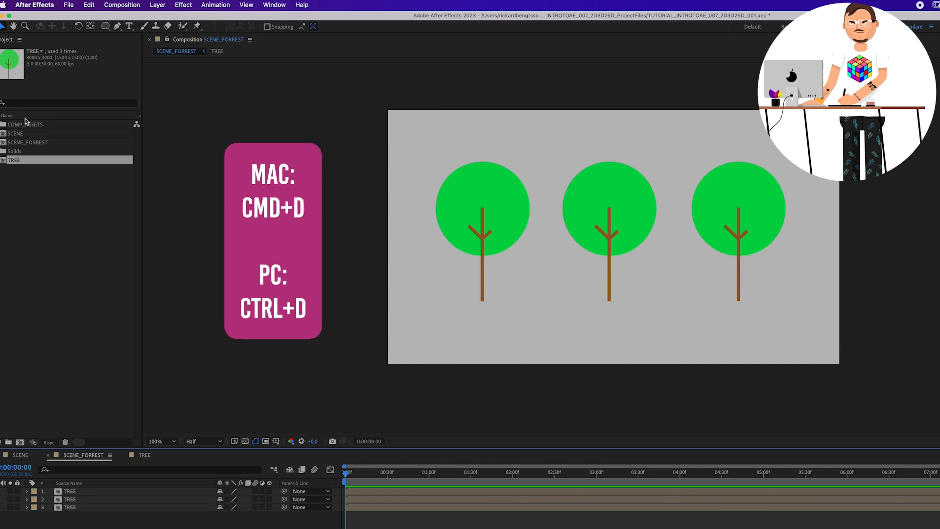
- Draw a rectangle wider than the frame across its lower part, overlapping the trunk bases, and set its stroke to none
{"action": "left_click_drag", "start_coordinate": [105, 26], "coordinate": [126, 28]}
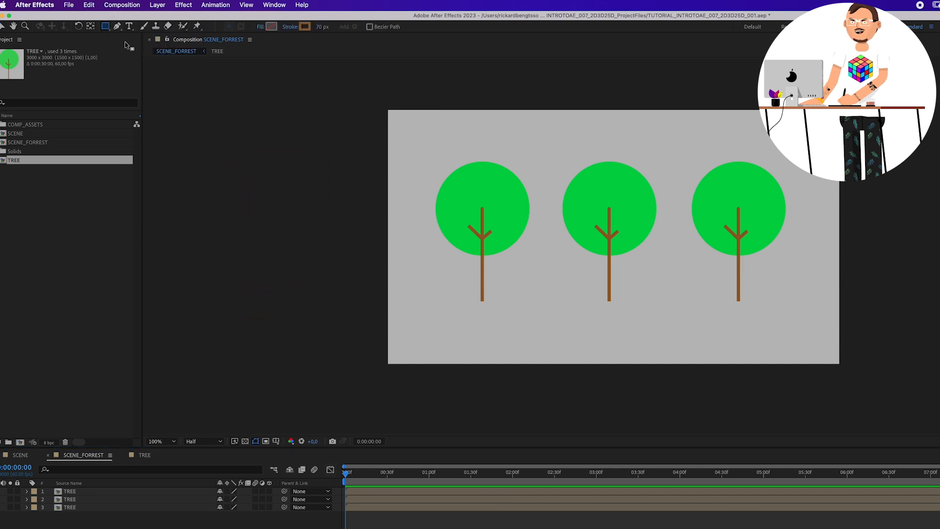
{"action": "mouse_move", "coordinate": [172, 408]}
{"action": "left_mouse_down"}
{"action": "mouse_move", "coordinate": [764, 374]}
{"action": "mouse_move", "coordinate": [939, 304]}
{"action": "mouse_move", "coordinate": [939, 233]}
{"action": "left_mouse_up"}
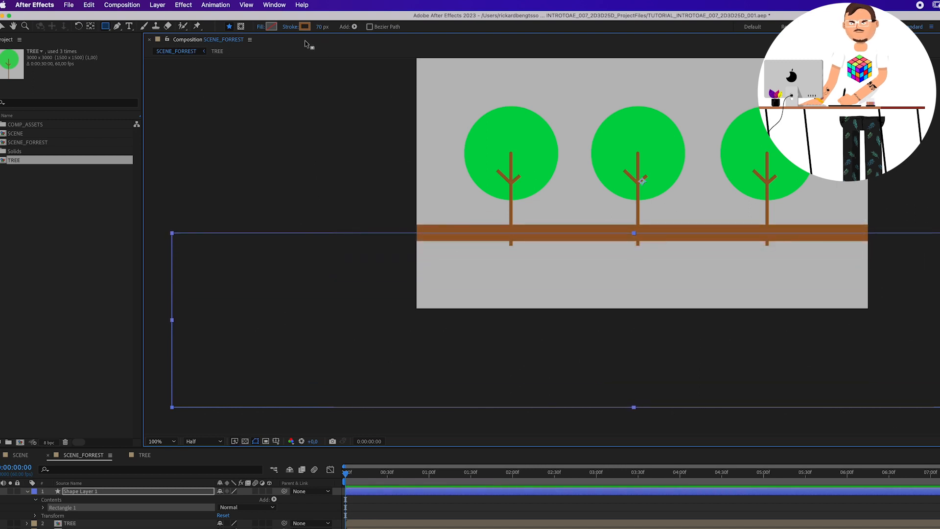
{"action": "left_click", "coordinate": [290, 26]}
{"action": "left_click", "coordinate": [417, 213]}
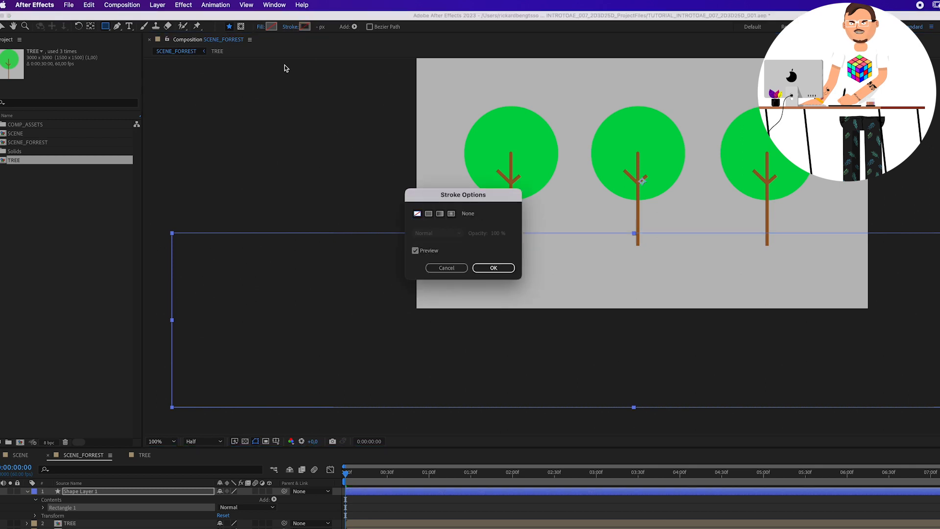
{"action": "key", "text": "Return"}
- Fill the rectangle with the green sampled from a tree crown, and collapse and deselect its layer
{"action": "left_click", "coordinate": [270, 26]}
{"action": "left_click", "coordinate": [479, 154]}
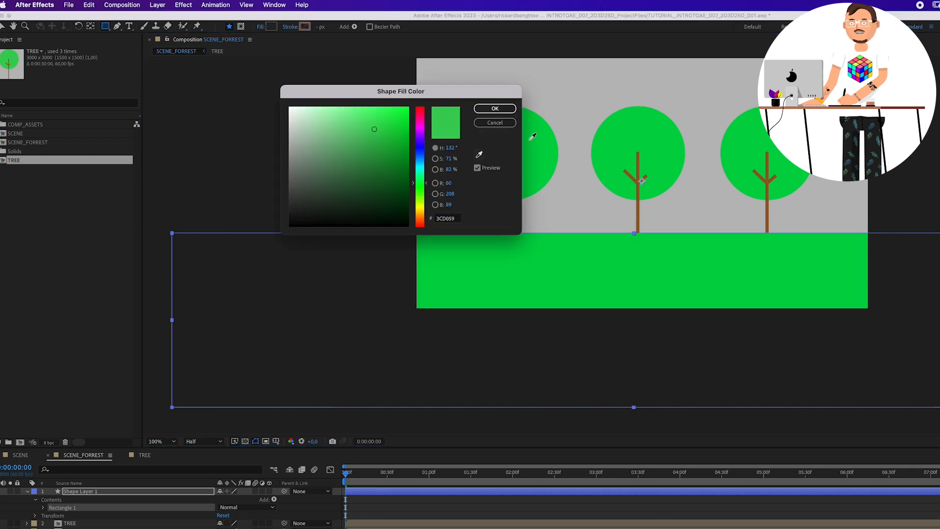
{"action": "left_click", "coordinate": [533, 137]}
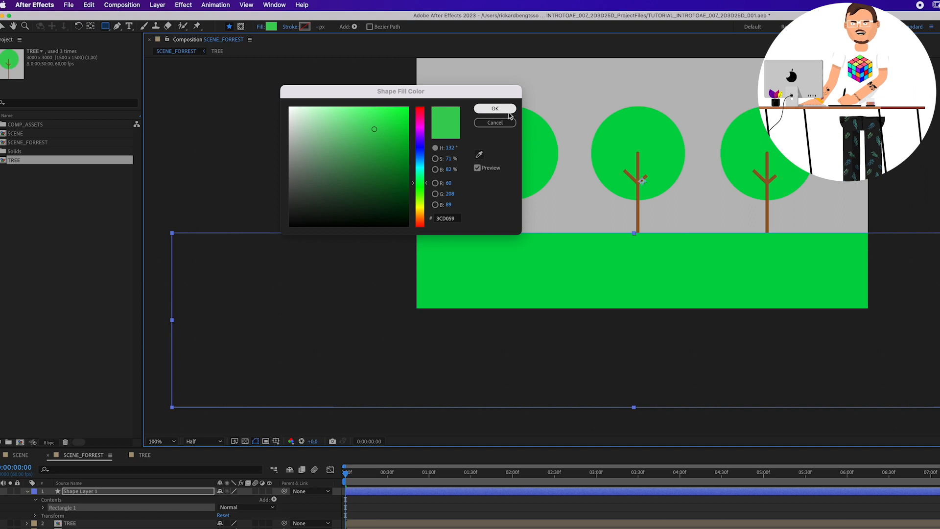
{"action": "left_click", "coordinate": [508, 113]}
{"action": "key", "text": "super+a"}
{"action": "left_click", "coordinate": [27, 491]}
{"action": "key", "text": "super+shift+a"}
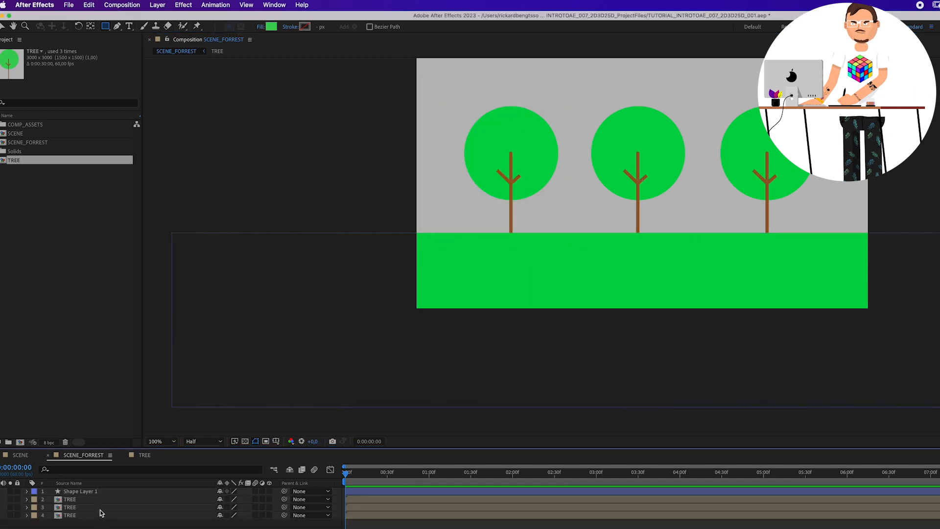
- Rename the rectangle's shape layer GROUND and place it below the three TREE layers in the stack
{"action": "left_click", "coordinate": [98, 492]}
{"action": "key", "text": "Return"}
{"action": "type", "text": "GROUND"}
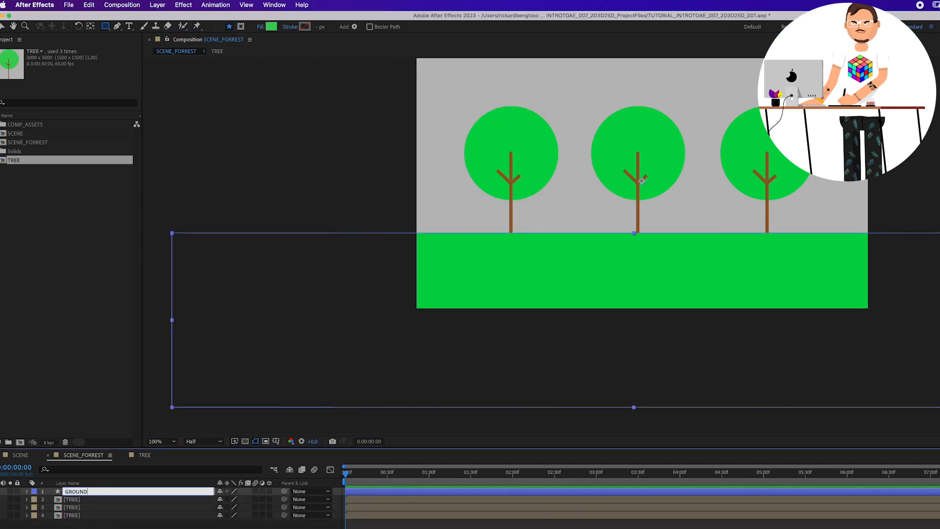
{"action": "key", "text": "Return"}
{"action": "left_click_drag", "start_coordinate": [88, 492], "coordinate": [93, 518]}
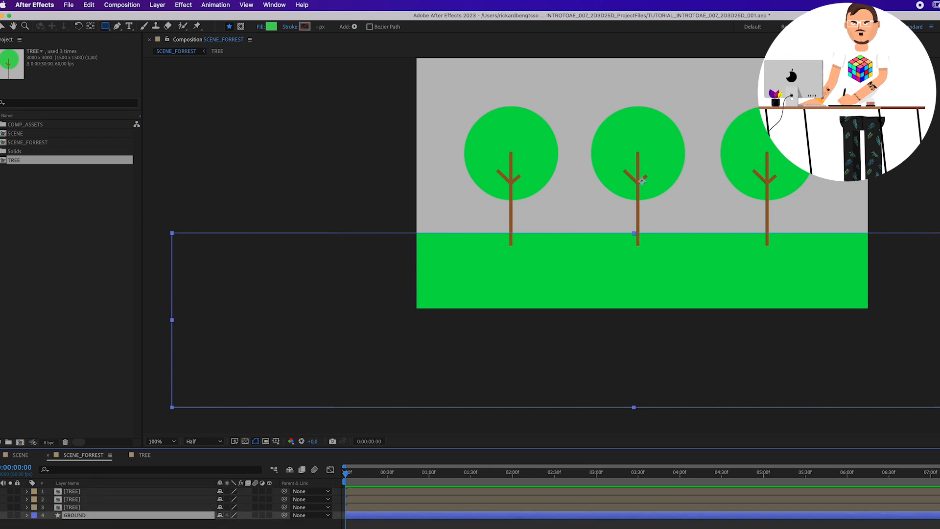
{"action": "key", "text": "super+shift+a"}
- Duplicate the GROUND layer, stack the copy beneath the original, and raise it to form a second ground band behind the trees
{"action": "left_click_drag", "start_coordinate": [662, 263], "coordinate": [630, 289]}
{"action": "key", "text": "v"}
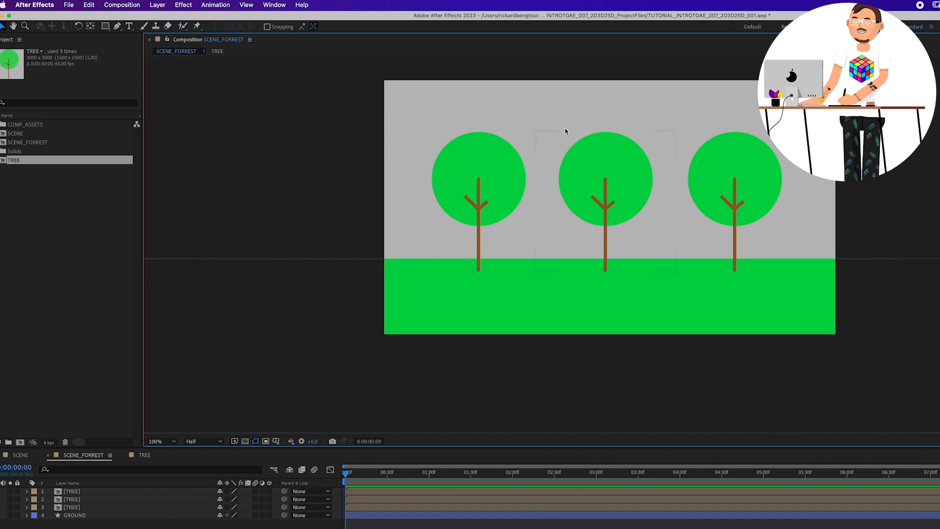
{"action": "left_click", "coordinate": [93, 514]}
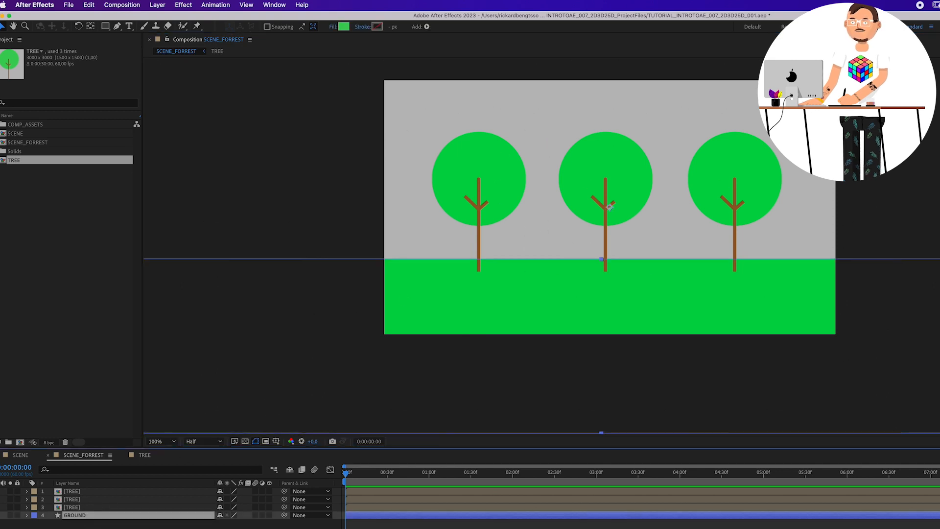
{"action": "key", "text": "super+d"}
{"action": "left_click_drag", "start_coordinate": [94, 516], "coordinate": [97, 527]}
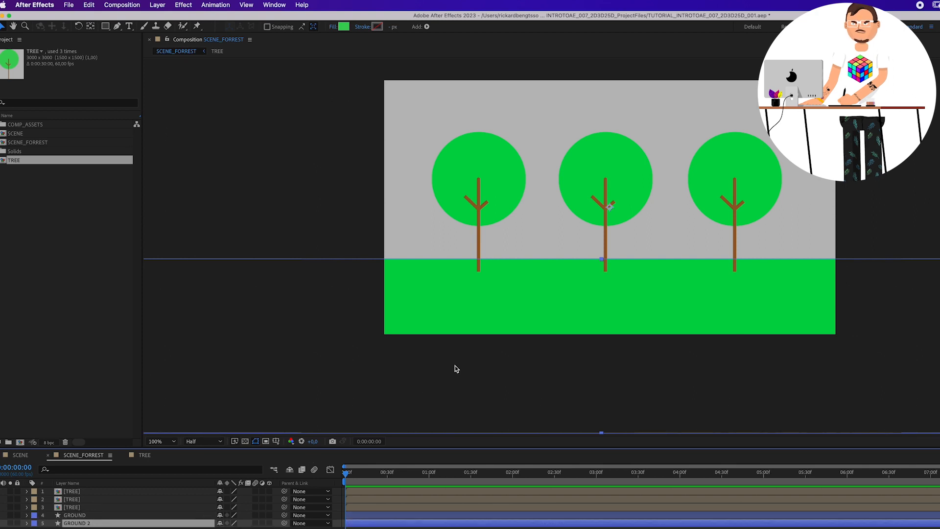
{"action": "left_click_drag", "start_coordinate": [555, 286], "coordinate": [562, 199]}
- Change the rear ground layer's fill to the lighter green 8BF09F
{"action": "left_click", "coordinate": [342, 27]}
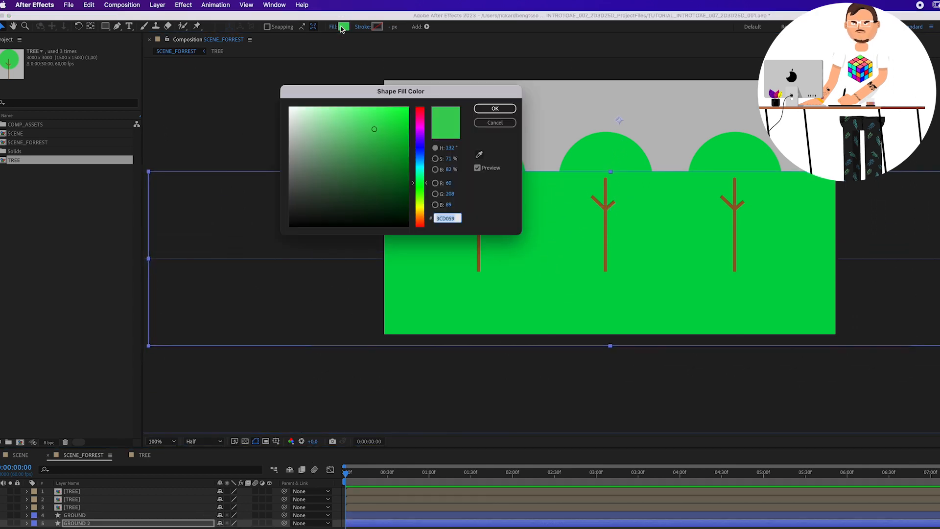
{"action": "left_click_drag", "start_coordinate": [377, 133], "coordinate": [339, 114]}
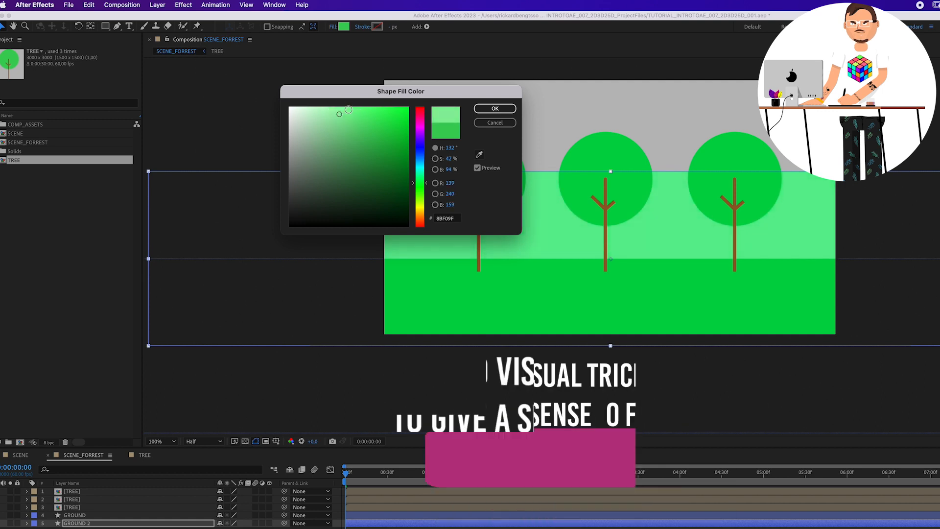
{"action": "left_click", "coordinate": [506, 110]}
- Duplicate the middle tree, stack the copy between GROUND and GROUND 2, and raise it between the left and middle trees
{"action": "left_click", "coordinate": [81, 507]}
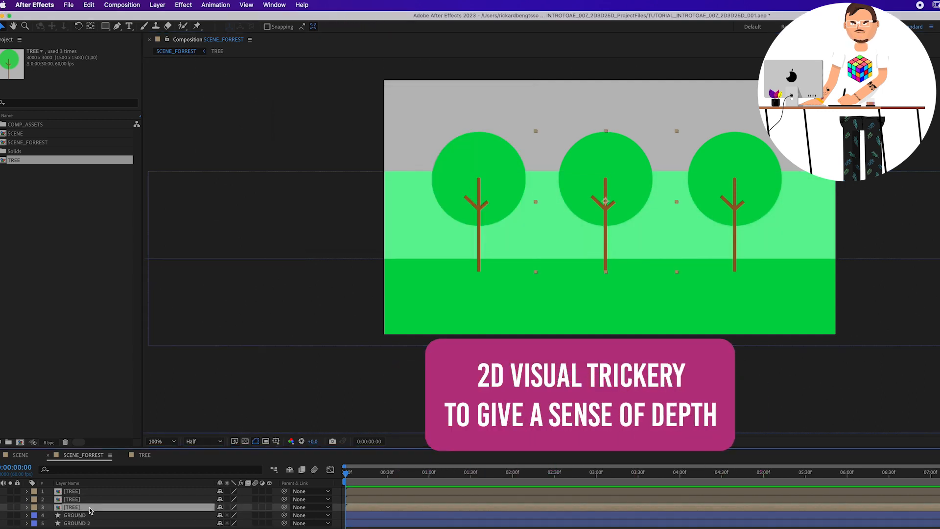
{"action": "key", "text": "super+d"}
{"action": "mouse_move", "coordinate": [87, 511]}
{"action": "left_mouse_down"}
{"action": "mouse_move", "coordinate": [98, 518]}
{"action": "mouse_move", "coordinate": [81, 517]}
{"action": "left_mouse_up"}
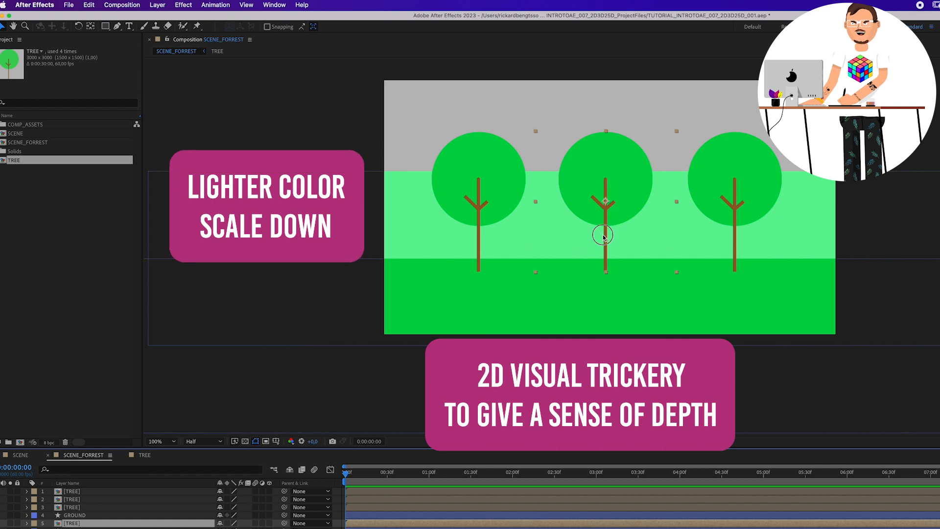
{"action": "left_click_drag", "start_coordinate": [602, 234], "coordinate": [537, 165]}
- Scale the background tree down and place a duplicate of it between the middle and right trees
{"action": "key", "text": "s"}
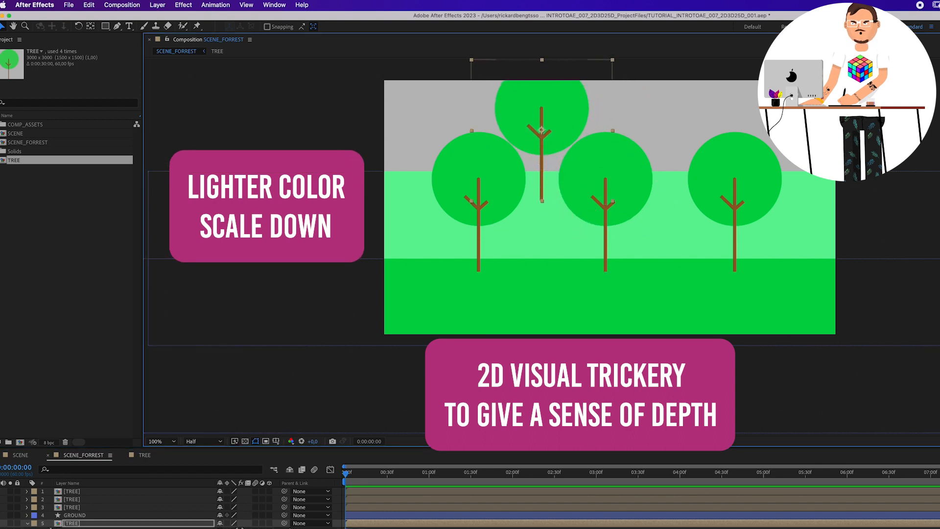
{"action": "mouse_move", "coordinate": [250, 528]}
{"action": "left_mouse_down"}
{"action": "mouse_move", "coordinate": [232, 528]}
{"action": "mouse_move", "coordinate": [247, 526]}
{"action": "left_mouse_up"}
{"action": "key", "text": "ctrl+d"}
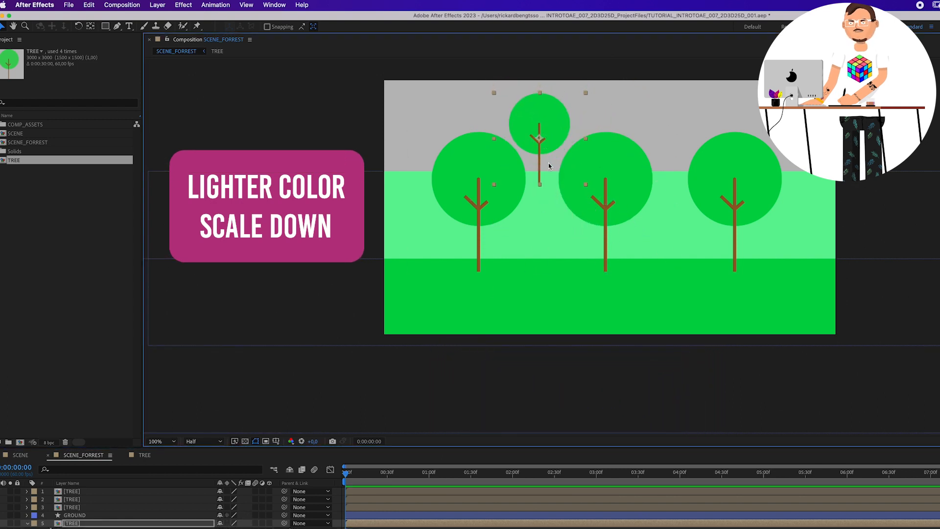
{"action": "left_click_drag", "start_coordinate": [548, 162], "coordinate": [680, 164]}
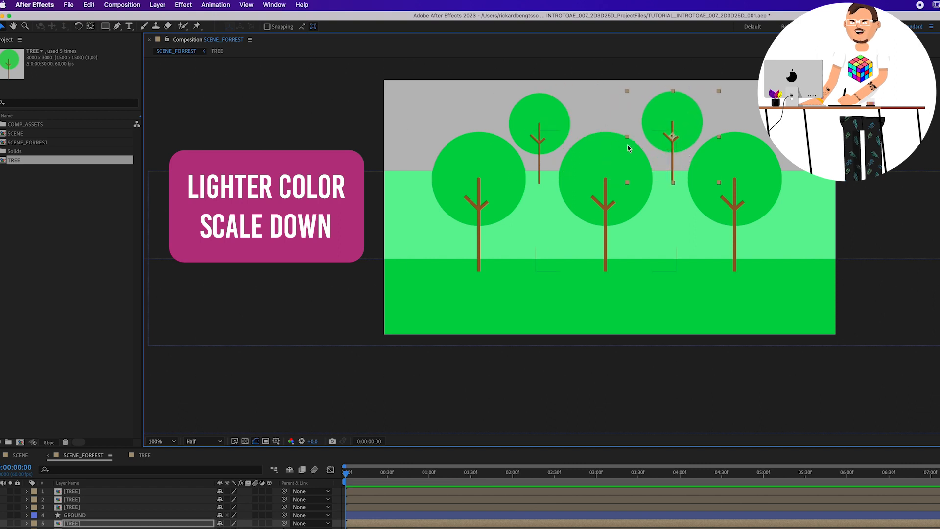
- Turn on the 3D switch for all the tree and ground layers
{"action": "left_click", "coordinate": [651, 528]}
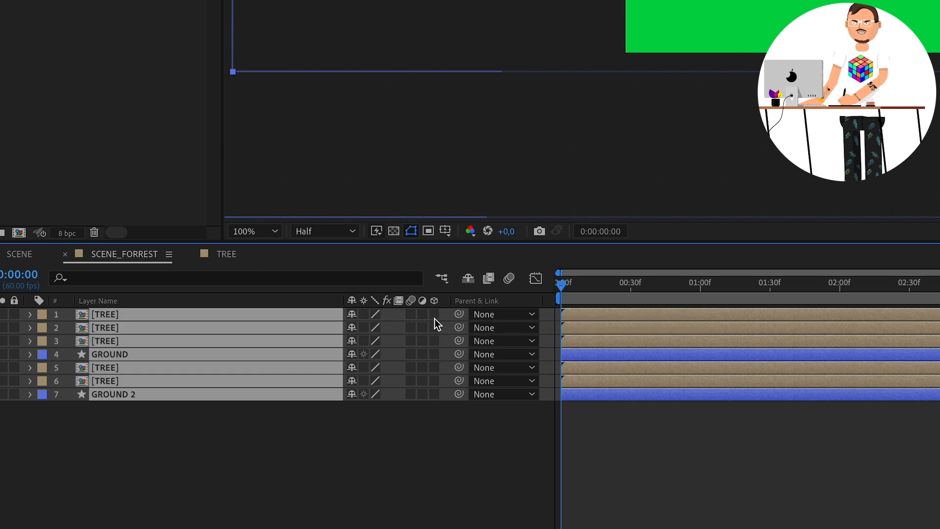
{"action": "left_click_drag", "start_coordinate": [434, 315], "coordinate": [434, 394]}
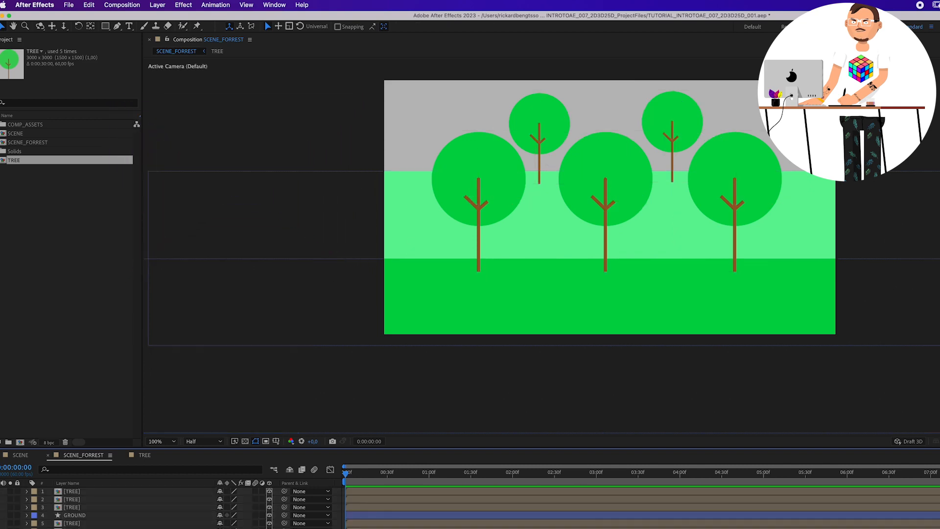
- Delete the two small background TREE layers
{"action": "left_click", "coordinate": [99, 525]}
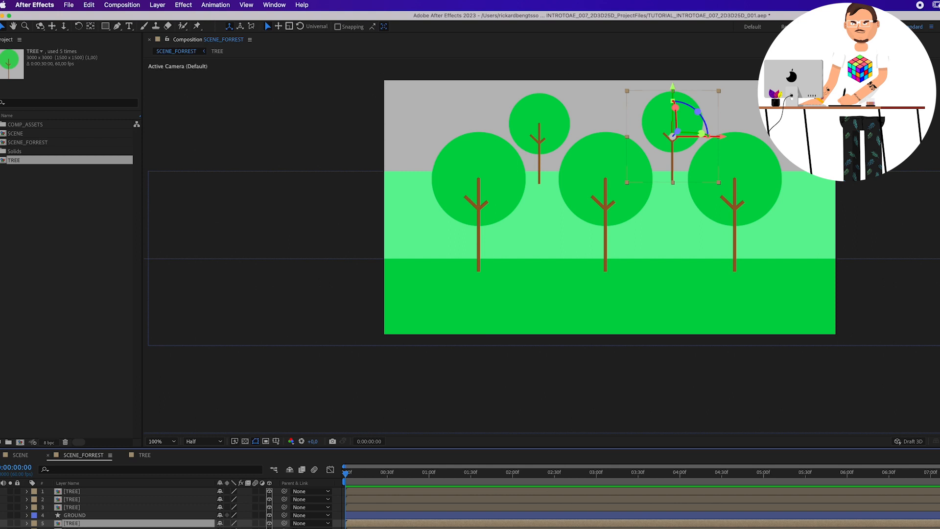
{"action": "key", "text": "Delete"}
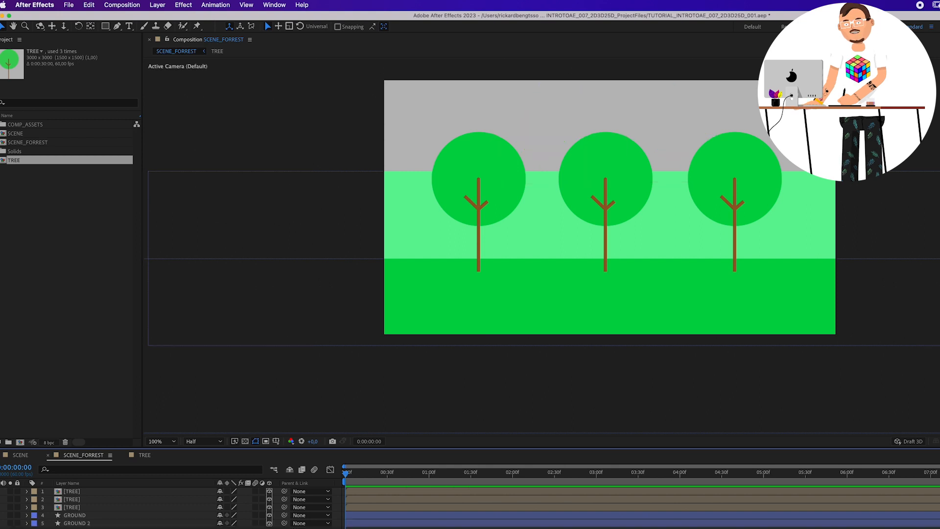
- Duplicate the middle 3D tree, stack the copy between GROUND and GROUND 2, and raise it behind the front row
{"action": "left_click", "coordinate": [98, 507]}
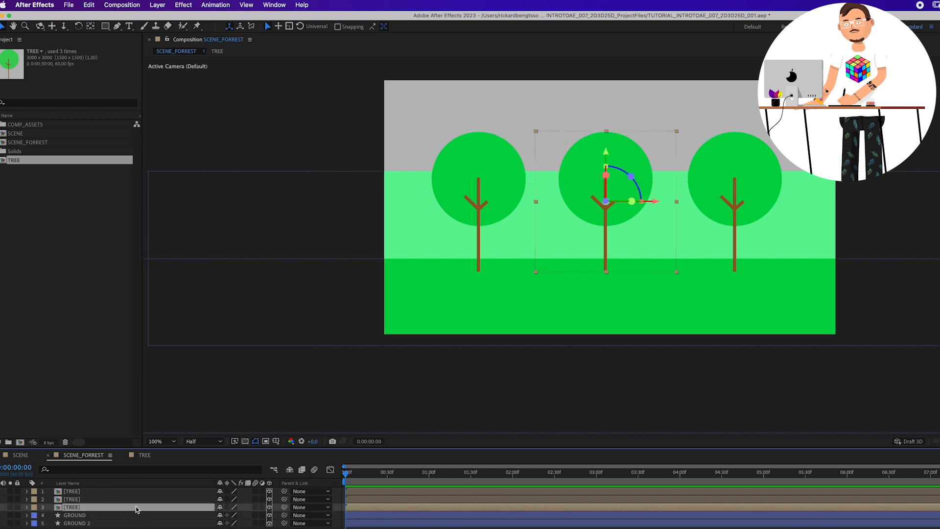
{"action": "key", "text": "super+d"}
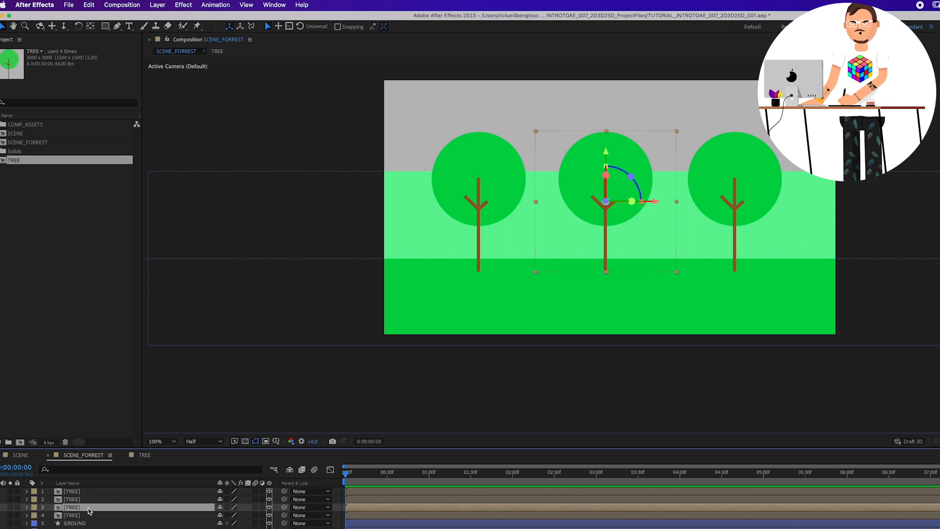
{"action": "left_click_drag", "start_coordinate": [88, 508], "coordinate": [96, 525]}
{"action": "left_click_drag", "start_coordinate": [637, 204], "coordinate": [553, 81]}
- Move the background tree toward the frame's left edge and add three duplicates, spacing all four in a row across the scene
{"action": "left_click_drag", "start_coordinate": [601, 136], "coordinate": [394, 147]}
{"action": "key", "text": "super+d"}
{"action": "key", "text": "super+d"}
{"action": "key", "text": "super+d"}
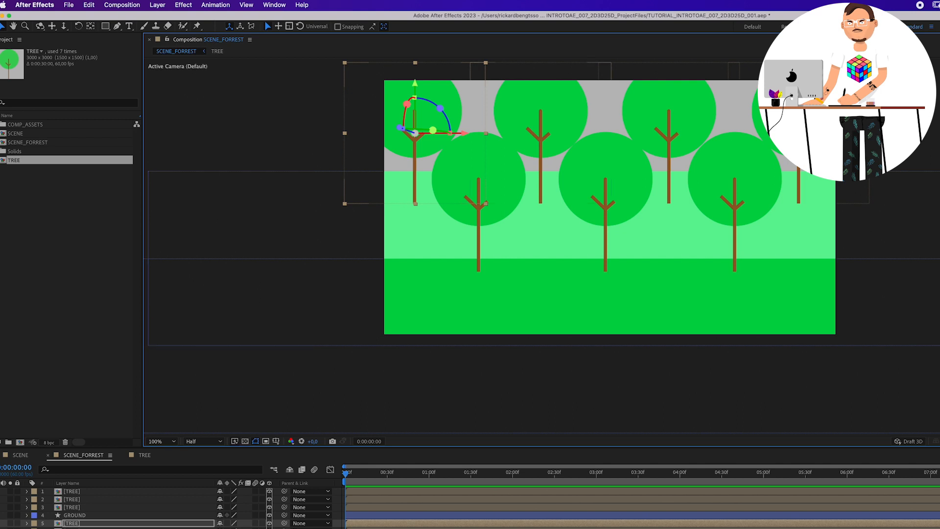
- Parent the four background TREE layers to the GROUND 2 layer
{"action": "left_click", "coordinate": [72, 528], "text": "shift"}
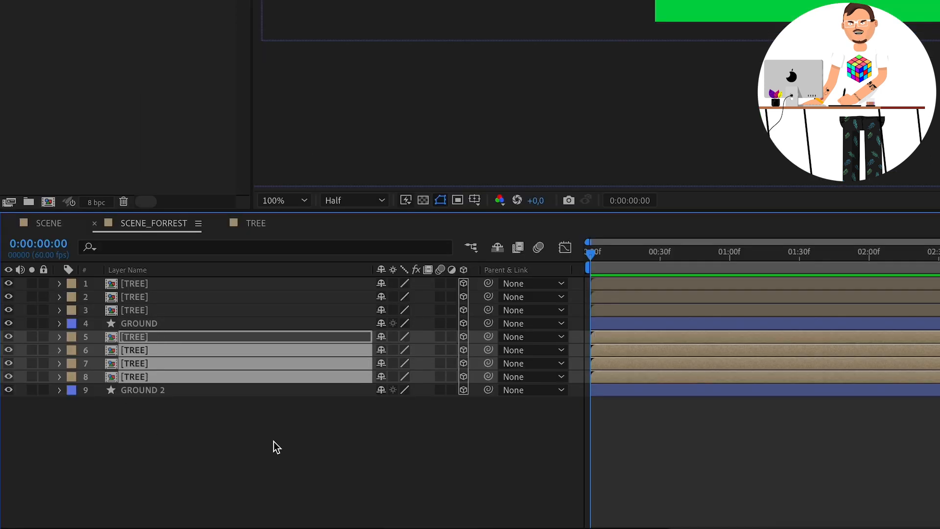
{"action": "left_click_drag", "start_coordinate": [487, 376], "coordinate": [293, 391]}
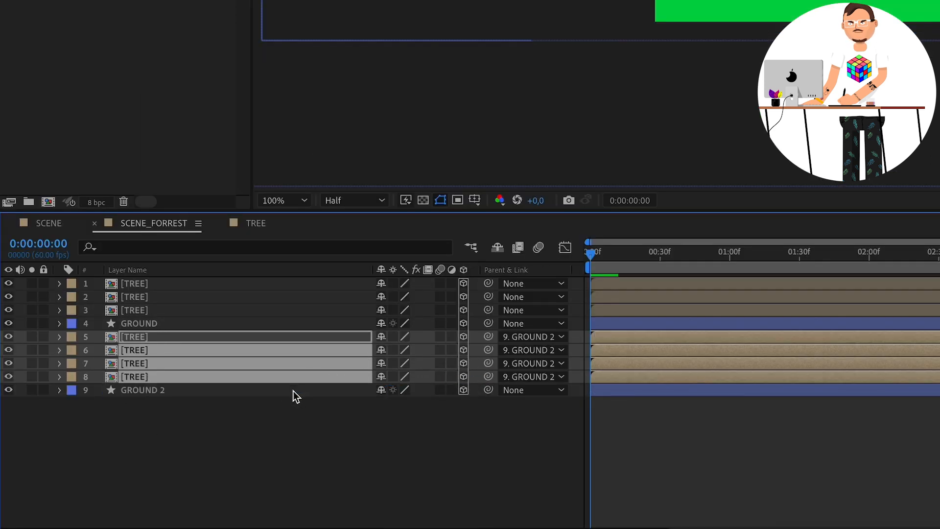
- Push the GROUND 2 layer back in depth to a Z position of about 287 and view the scene in Custom View 1
{"action": "left_click", "coordinate": [294, 391]}
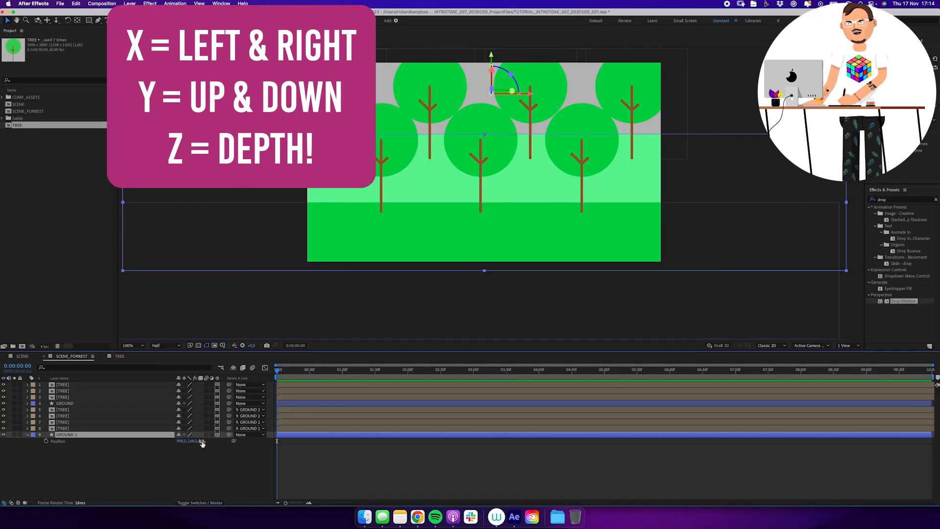
{"action": "left_click_drag", "start_coordinate": [430, 403], "coordinate": [491, 404]}
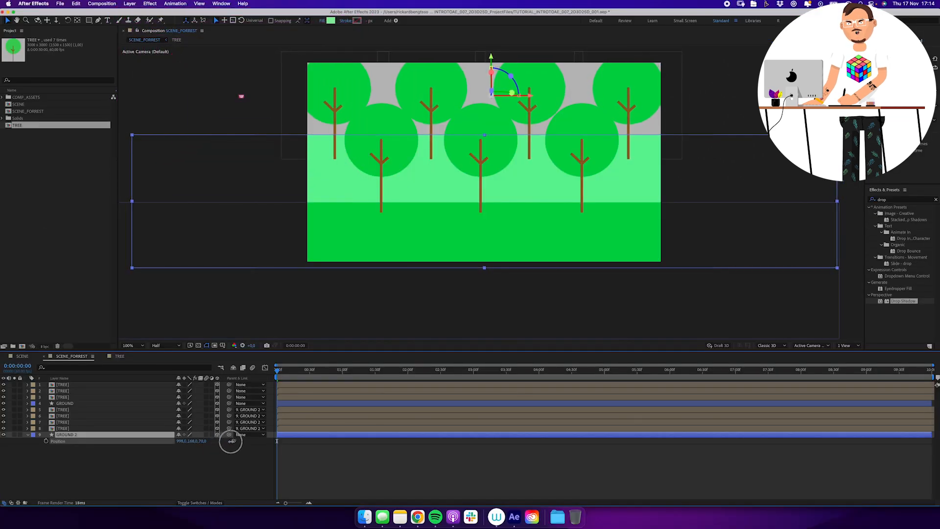
{"action": "left_click_drag", "start_coordinate": [231, 442], "coordinate": [261, 444]}
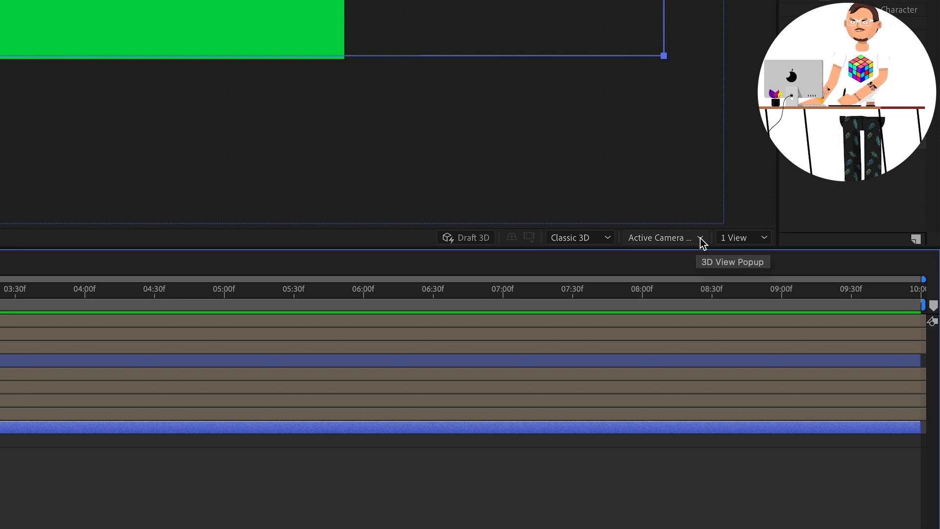
{"action": "left_click", "coordinate": [699, 239]}
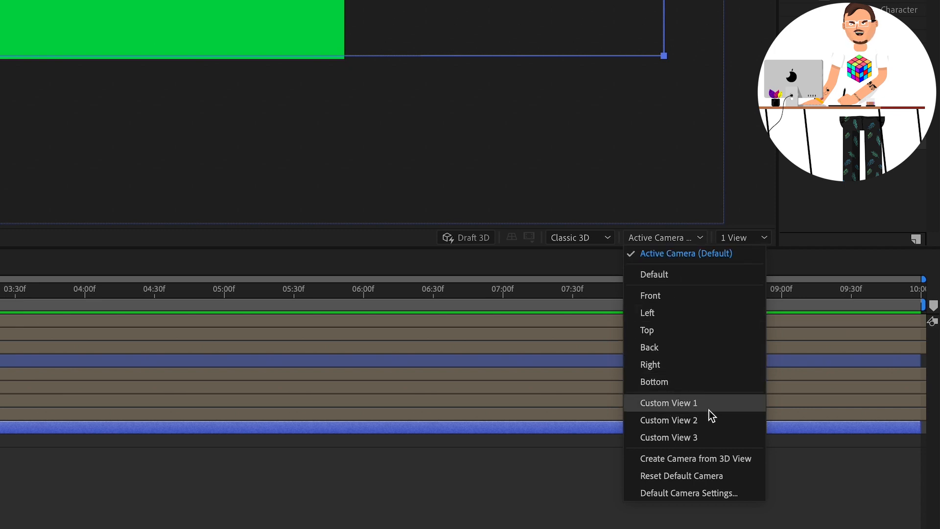
{"action": "left_click", "coordinate": [723, 404]}
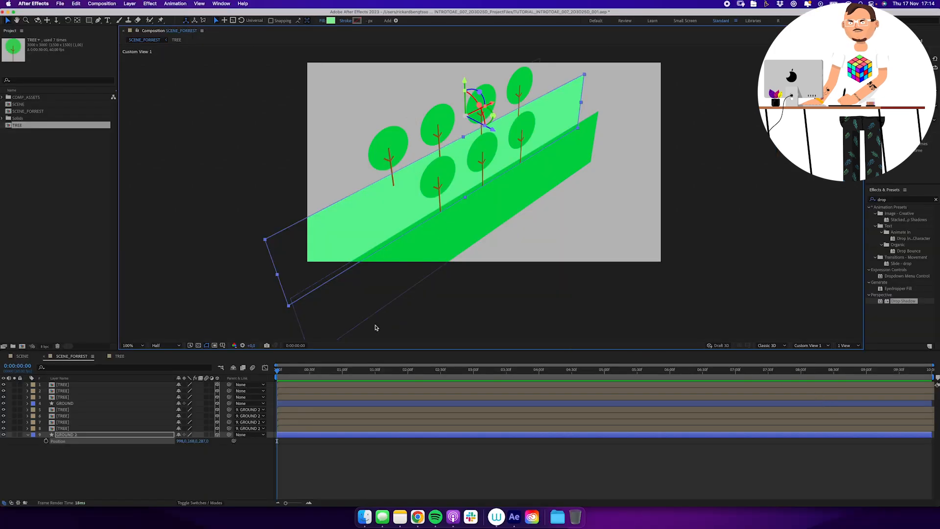
- Try GROUND 2 at different depths in front of and behind GROUND, and set its Z position to 700
{"action": "left_click_drag", "start_coordinate": [209, 445], "coordinate": [453, 432]}
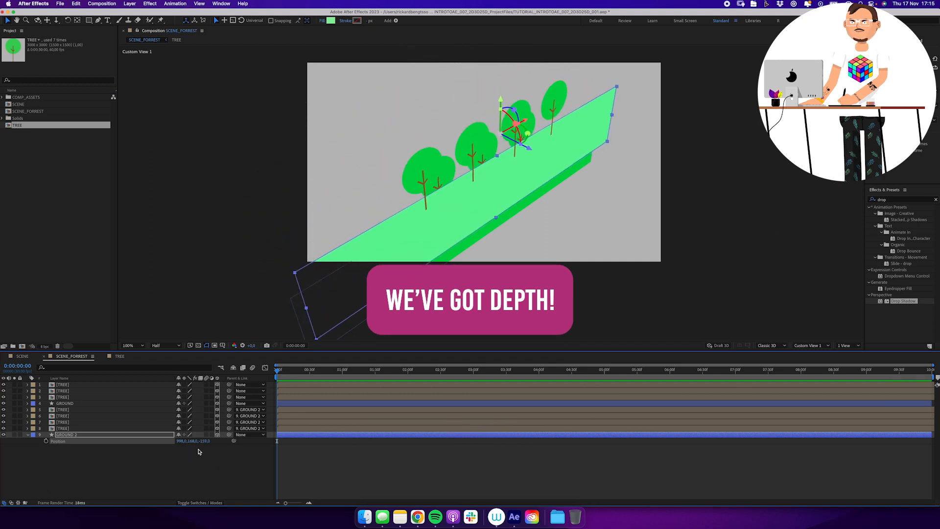
{"action": "left_click_drag", "start_coordinate": [203, 441], "coordinate": [166, 452]}
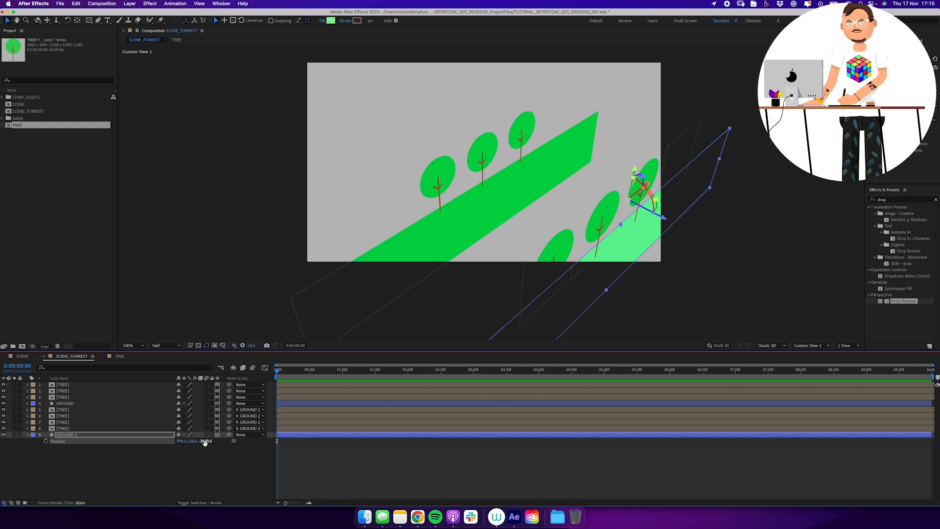
{"action": "left_click_drag", "start_coordinate": [205, 442], "coordinate": [293, 433]}
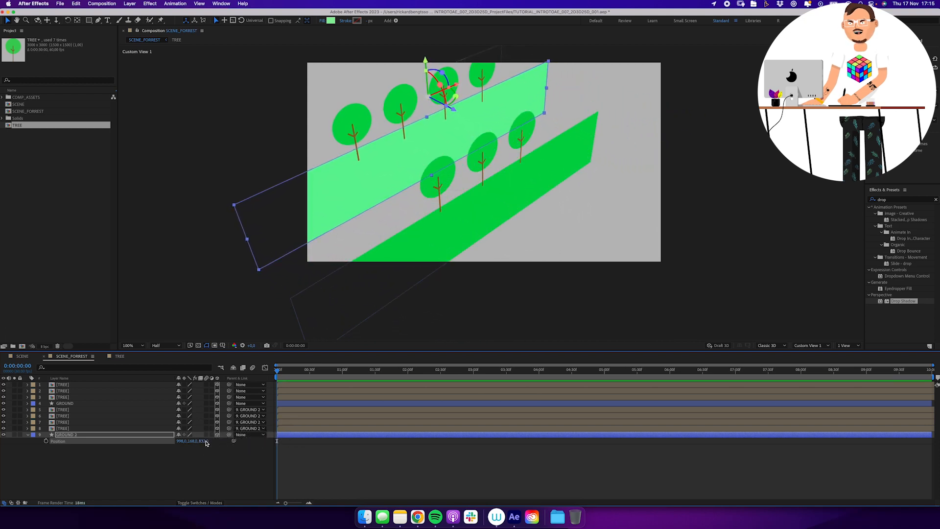
{"action": "type", "text": "700"}
{"action": "key", "text": "Return"}
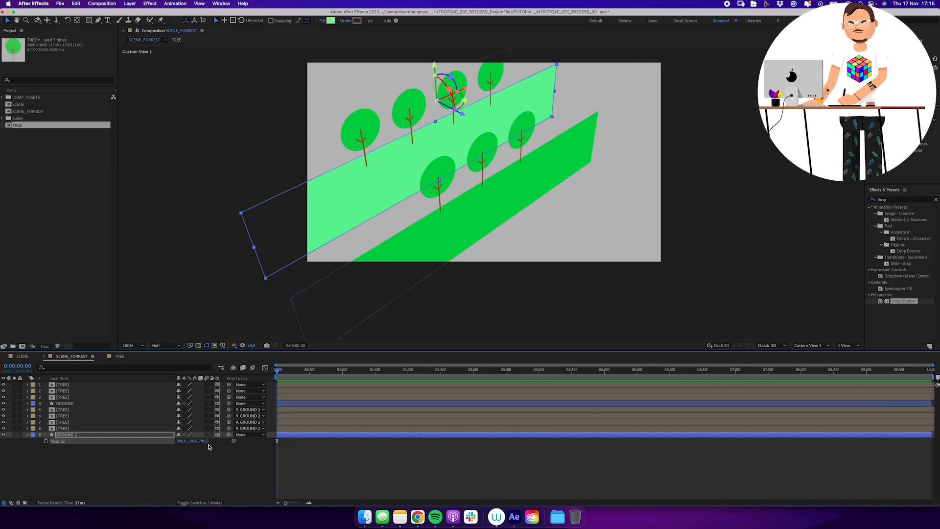
{"action": "left_click_drag", "start_coordinate": [206, 441], "coordinate": [142, 428]}
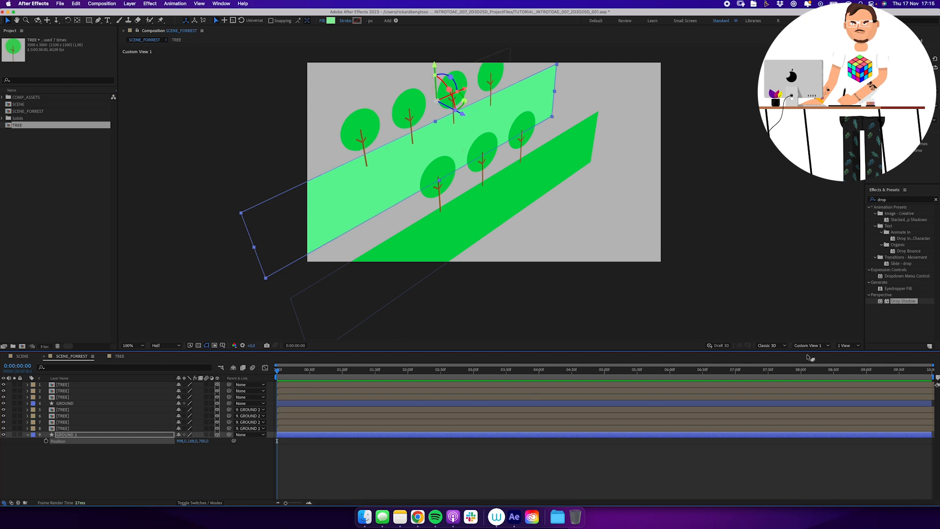
- Return the composition view to Active Camera (Default) and deselect all layers
{"action": "left_click", "coordinate": [812, 345]}
{"action": "left_click", "coordinate": [822, 356]}
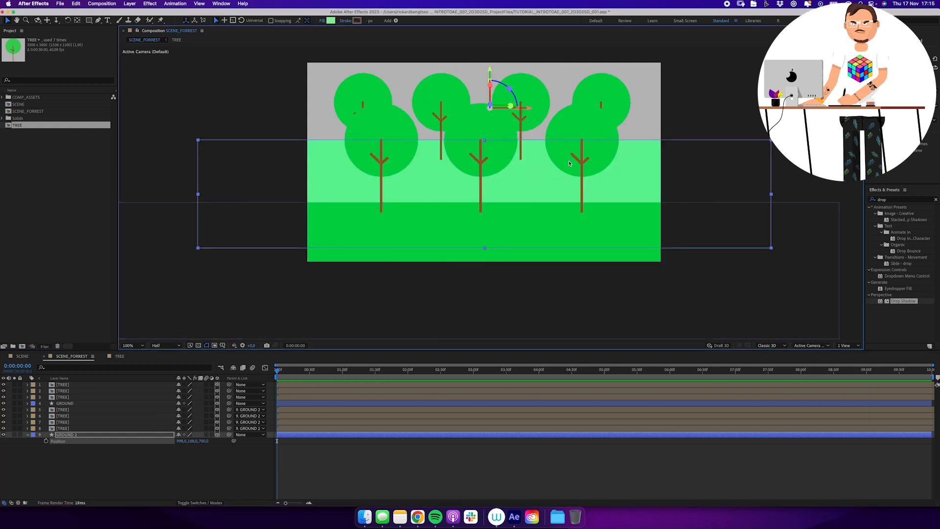
{"action": "left_click", "coordinate": [249, 478]}
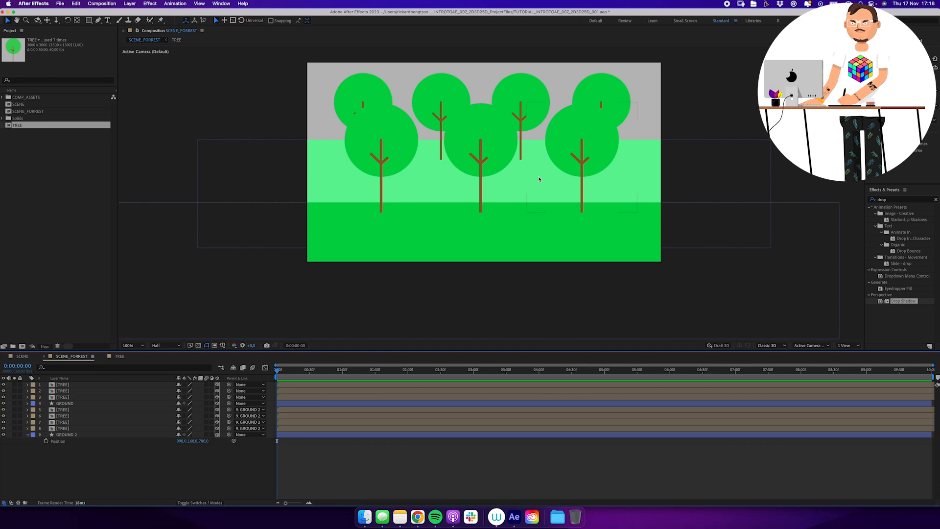
- Create a two-node camera with the 50mm preset
{"action": "left_click", "coordinate": [129, 4]}
{"action": "mouse_move", "coordinate": [134, 14]}
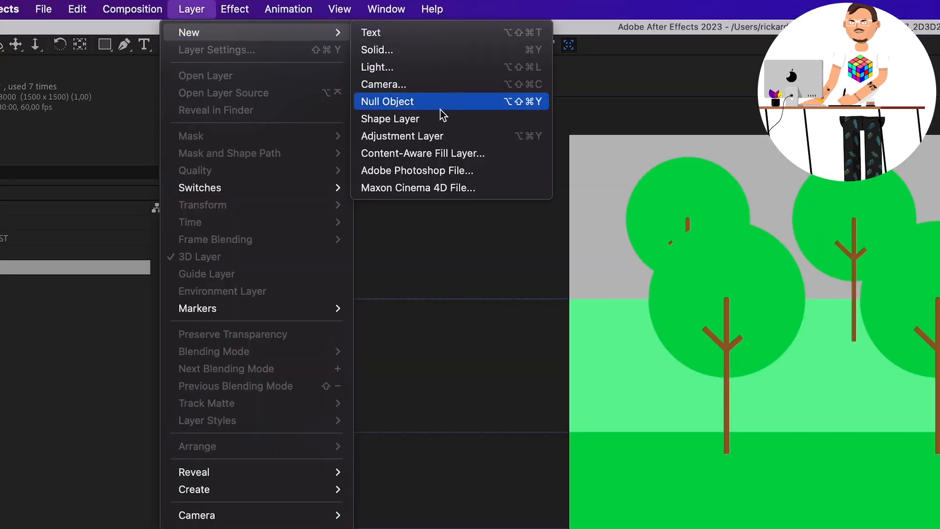
{"action": "left_click", "coordinate": [407, 85]}
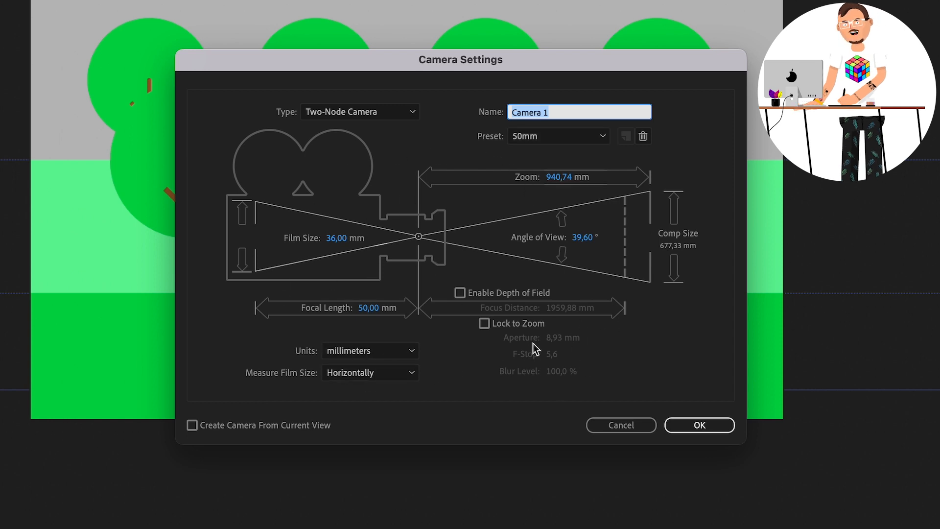
{"action": "left_click", "coordinate": [588, 136]}
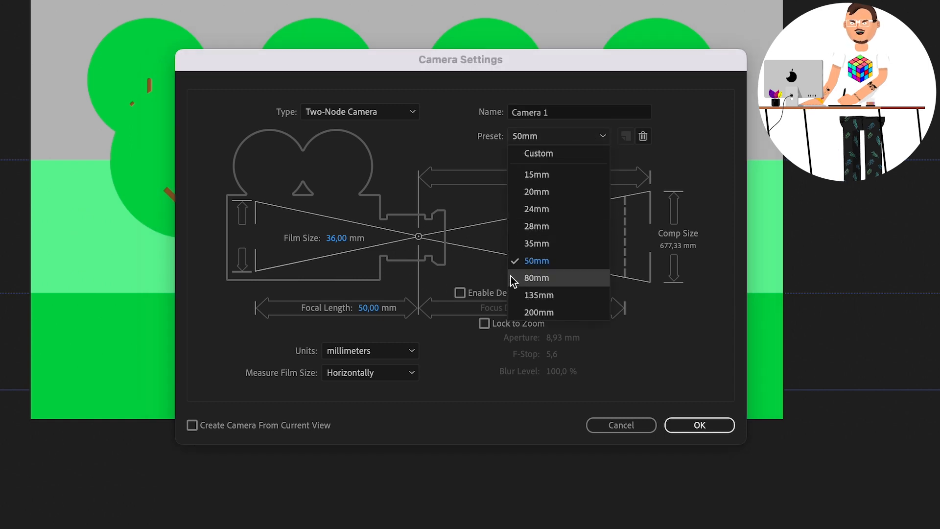
{"action": "left_click", "coordinate": [572, 263]}
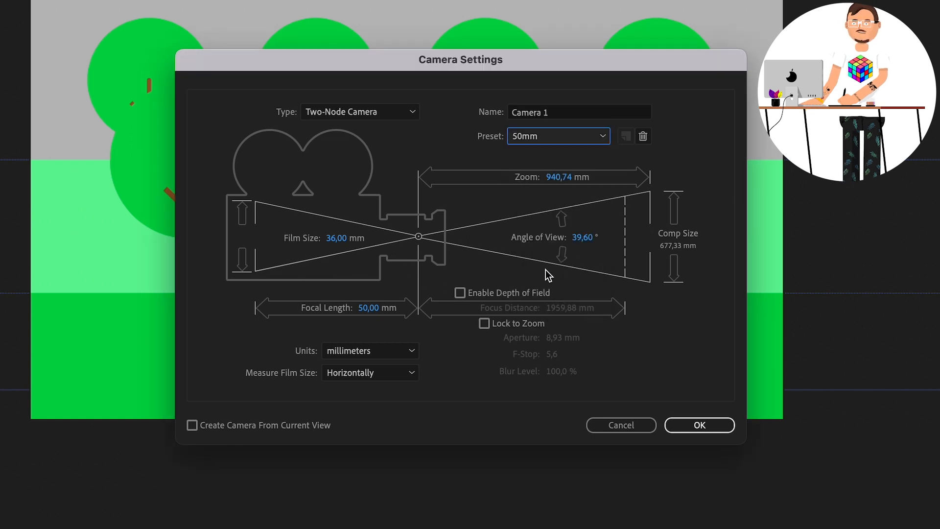
{"action": "left_click", "coordinate": [717, 433]}
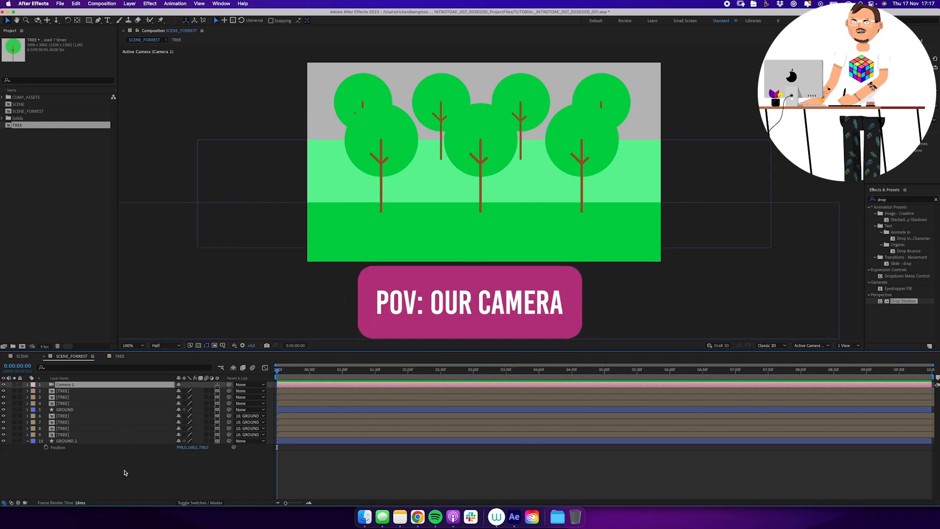
- Expand the camera's Transform properties and examine its Point of Interest, Position and rotation settings
{"action": "left_click", "coordinate": [28, 385]}
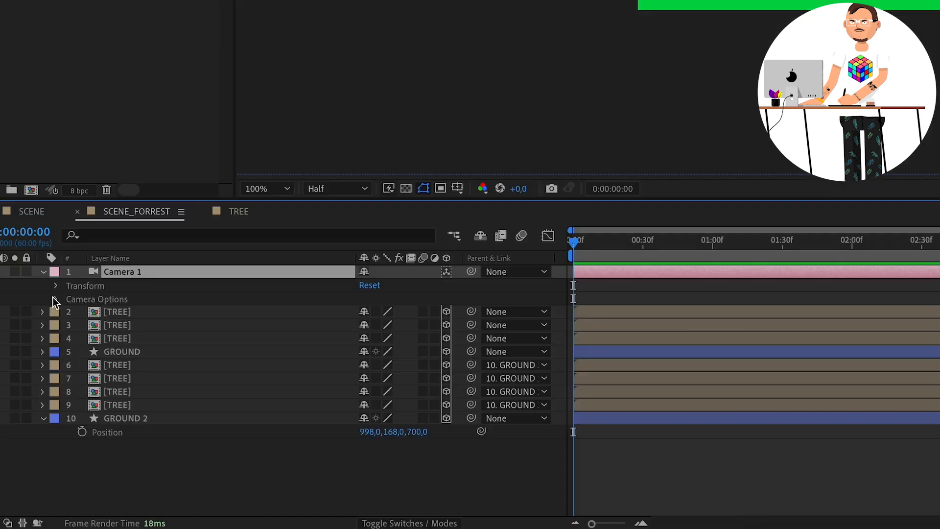
{"action": "left_click", "coordinate": [33, 391]}
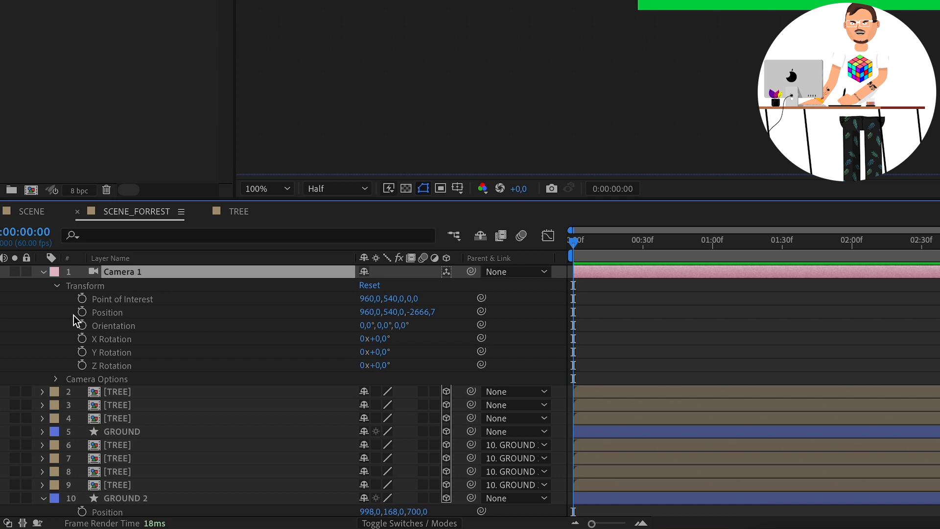
{"action": "left_click", "coordinate": [134, 311]}
{"action": "left_click", "coordinate": [137, 339]}
{"action": "left_click", "coordinate": [137, 352]}
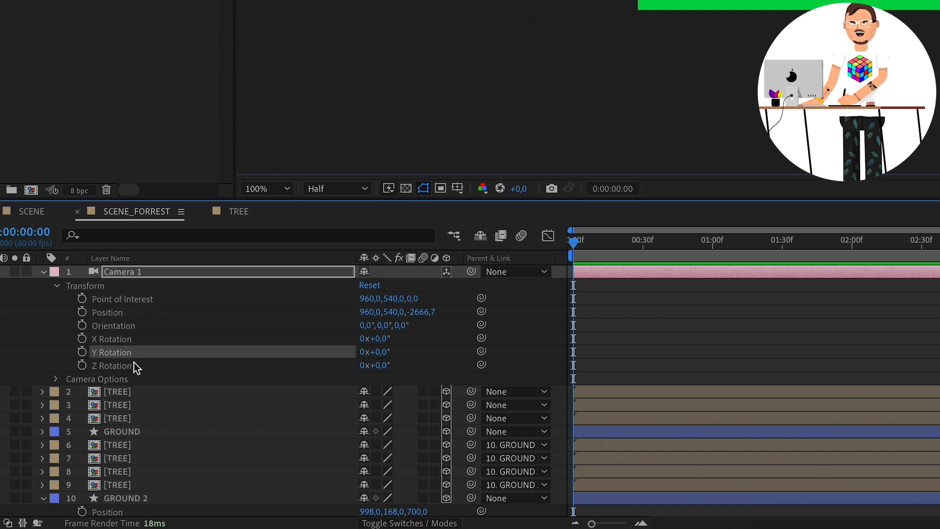
{"action": "left_click", "coordinate": [136, 366]}
{"action": "left_click", "coordinate": [151, 302]}
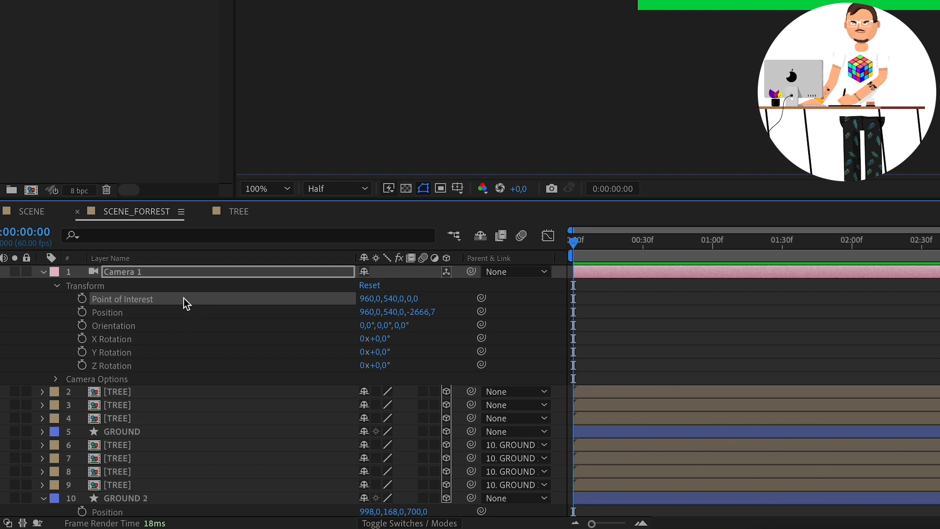
{"action": "left_click", "coordinate": [145, 313]}
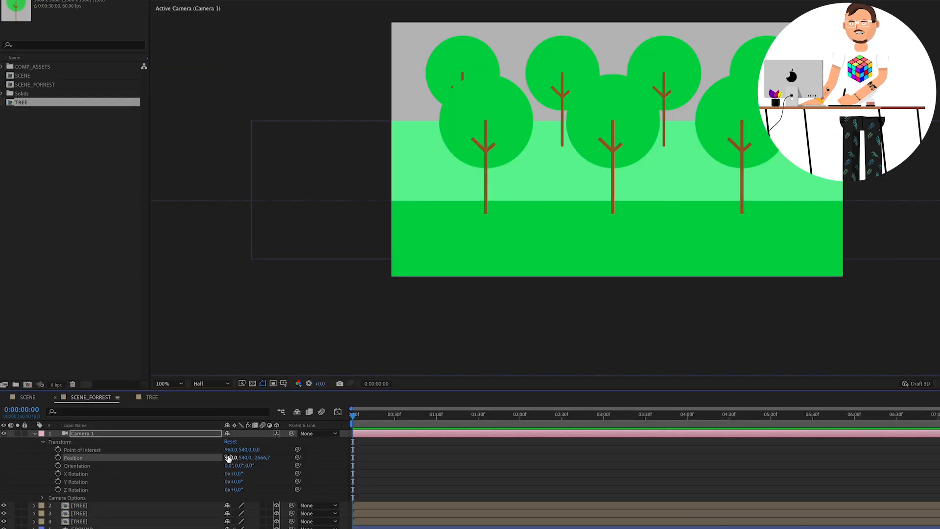
- Try shifting the camera's X Position and moving its Point of Interest to X 1310, and undo these changes
{"action": "mouse_move", "coordinate": [231, 458]}
{"action": "left_mouse_down"}
{"action": "mouse_move", "coordinate": [199, 460]}
{"action": "mouse_move", "coordinate": [273, 457]}
{"action": "mouse_move", "coordinate": [188, 471]}
{"action": "mouse_move", "coordinate": [276, 468]}
{"action": "mouse_move", "coordinate": [196, 473]}
{"action": "mouse_move", "coordinate": [307, 451]}
{"action": "mouse_move", "coordinate": [178, 468]}
{"action": "mouse_move", "coordinate": [303, 458]}
{"action": "mouse_move", "coordinate": [228, 470]}
{"action": "mouse_move", "coordinate": [242, 480]}
{"action": "mouse_move", "coordinate": [225, 483]}
{"action": "mouse_move", "coordinate": [241, 483]}
{"action": "mouse_move", "coordinate": [231, 450]}
{"action": "mouse_move", "coordinate": [240, 449]}
{"action": "mouse_move", "coordinate": [209, 455]}
{"action": "mouse_move", "coordinate": [249, 451]}
{"action": "mouse_move", "coordinate": [228, 456]}
{"action": "mouse_move", "coordinate": [248, 459]}
{"action": "left_mouse_up"}
{"action": "key", "text": "super+z"}
{"action": "key", "text": "super+z"}
{"action": "key", "text": "super+z"}
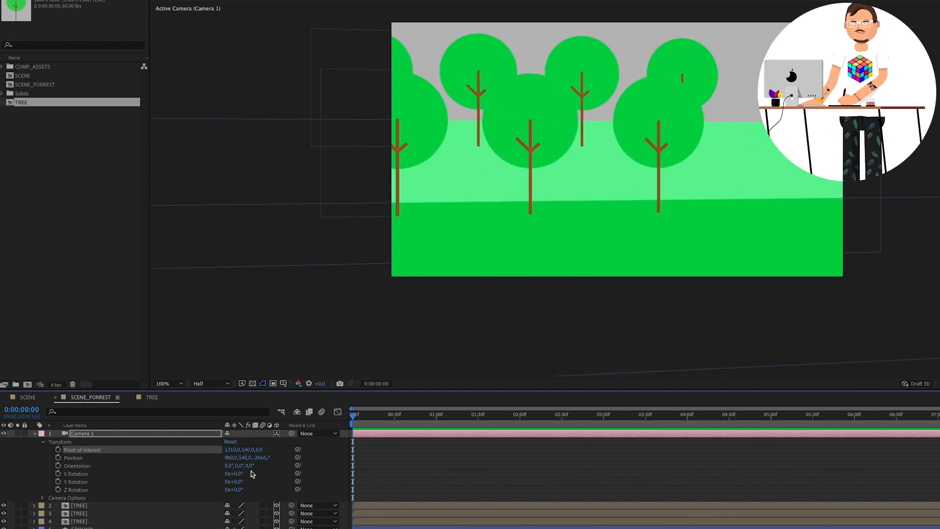
{"action": "key", "text": "super+z"}
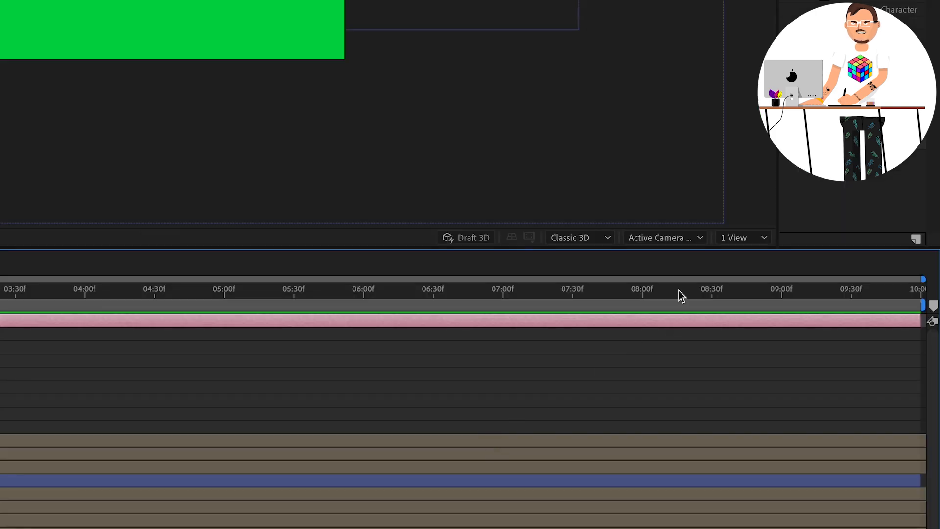
- Switch the composition view to Custom View 1 to show the camera from outside
{"action": "left_click", "coordinate": [673, 238]}
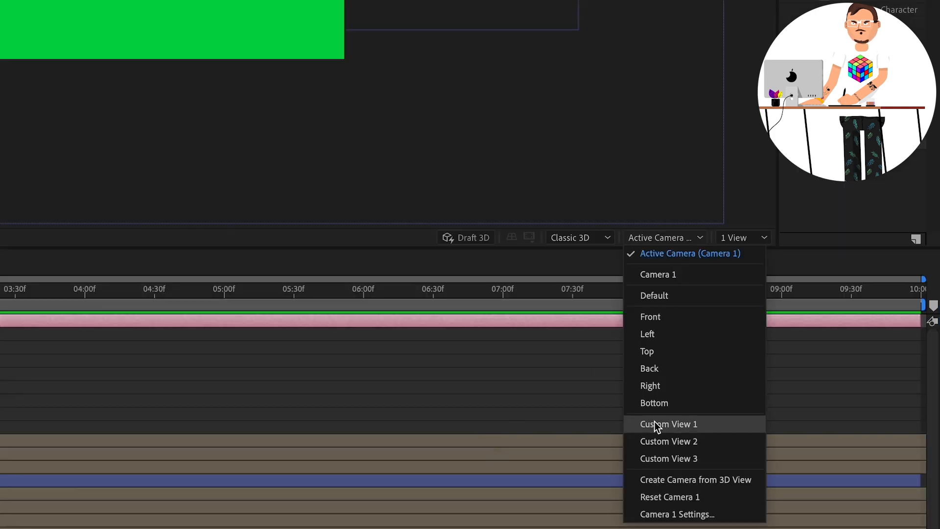
{"action": "left_click", "coordinate": [651, 424]}
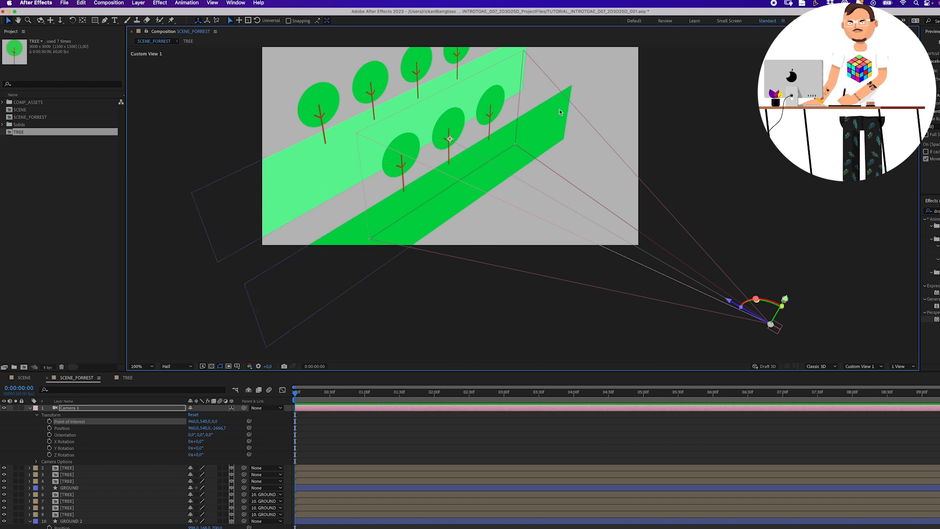
- Try changing the camera's X Position, Point of Interest and Y Rotation while watching its frustum, and undo the changes
{"action": "left_click", "coordinate": [160, 429]}
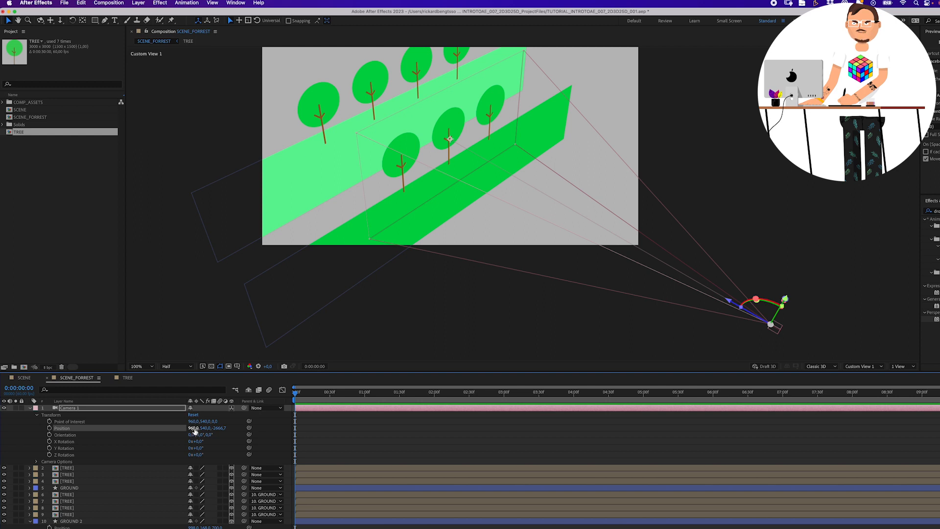
{"action": "mouse_move", "coordinate": [194, 428]}
{"action": "left_mouse_down"}
{"action": "mouse_move", "coordinate": [209, 420]}
{"action": "mouse_move", "coordinate": [172, 440]}
{"action": "mouse_move", "coordinate": [239, 421]}
{"action": "mouse_move", "coordinate": [193, 434]}
{"action": "mouse_move", "coordinate": [208, 430]}
{"action": "left_mouse_up"}
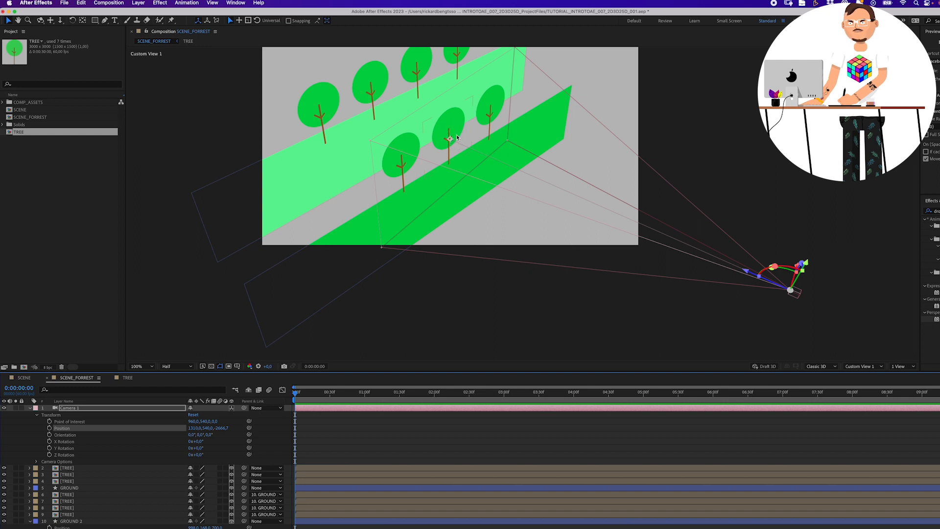
{"action": "left_click_drag", "start_coordinate": [195, 421], "coordinate": [189, 458]}
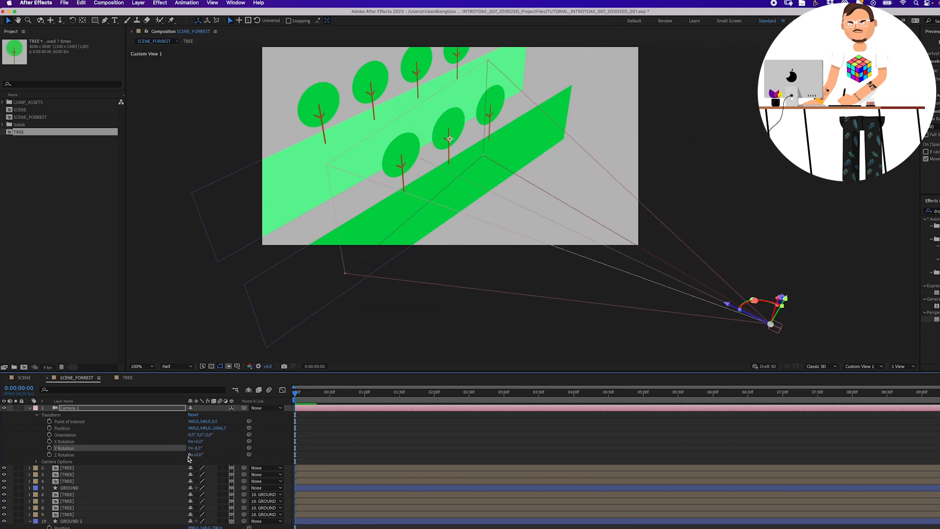
{"action": "key", "text": "super+z"}
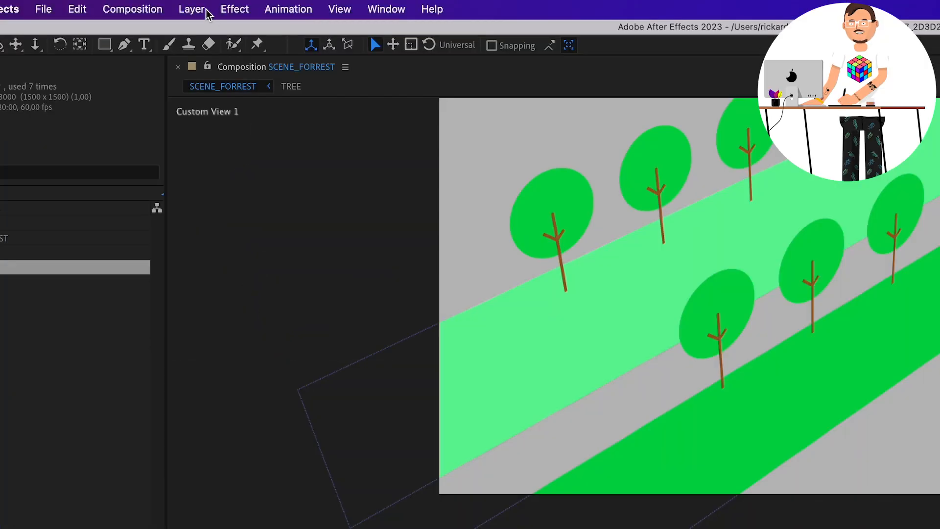
- Create a null object and rename it CAMERA CONTROL
{"action": "left_click", "coordinate": [138, 3]}
{"action": "mouse_move", "coordinate": [146, 16]}
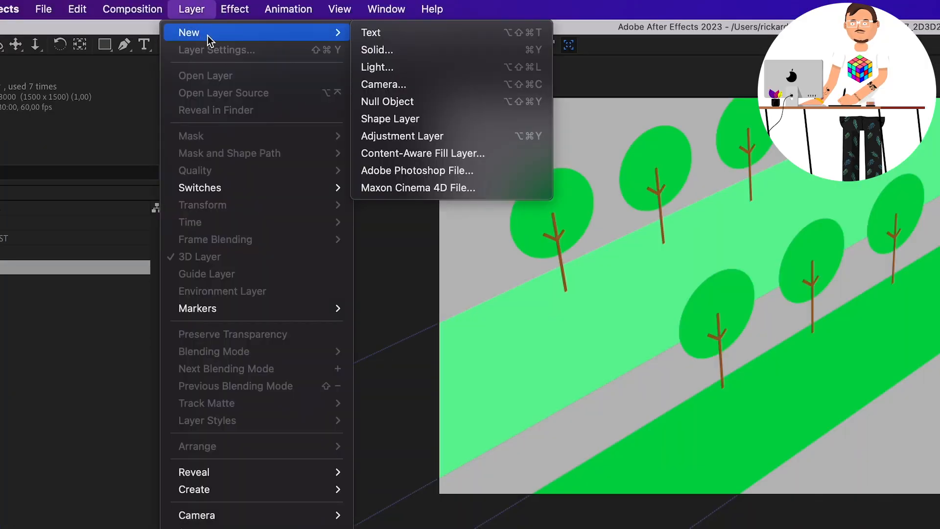
{"action": "left_click", "coordinate": [428, 102]}
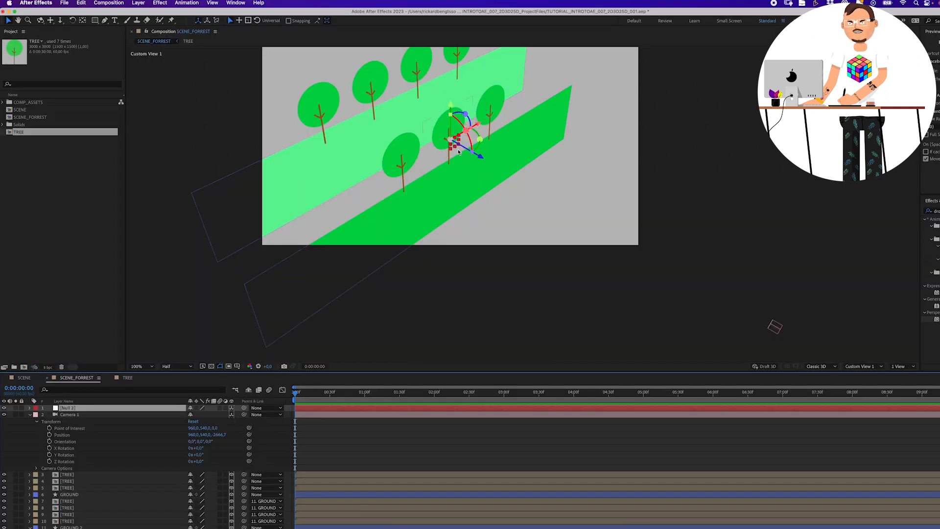
{"action": "left_click", "coordinate": [117, 402]}
{"action": "key", "text": "Return"}
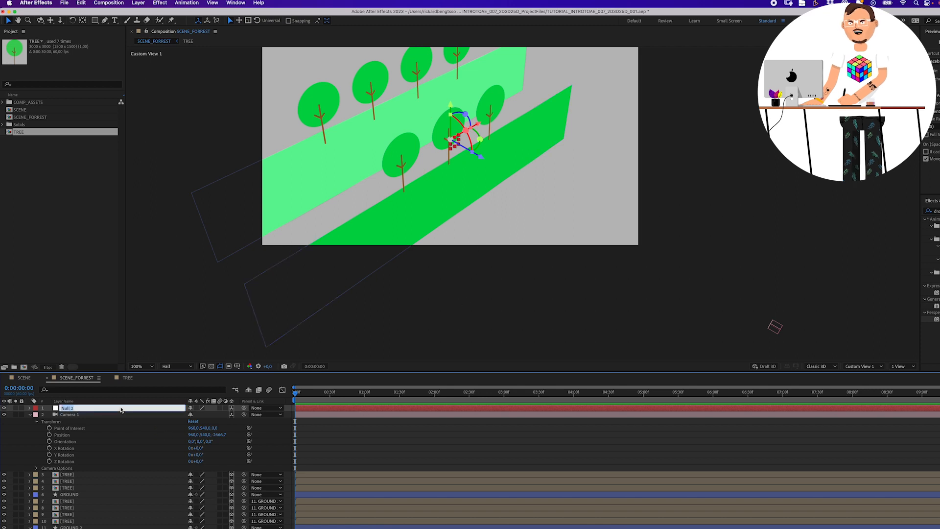
{"action": "type", "text": "CAMERA CONTROL"}
{"action": "key", "text": "Return"}
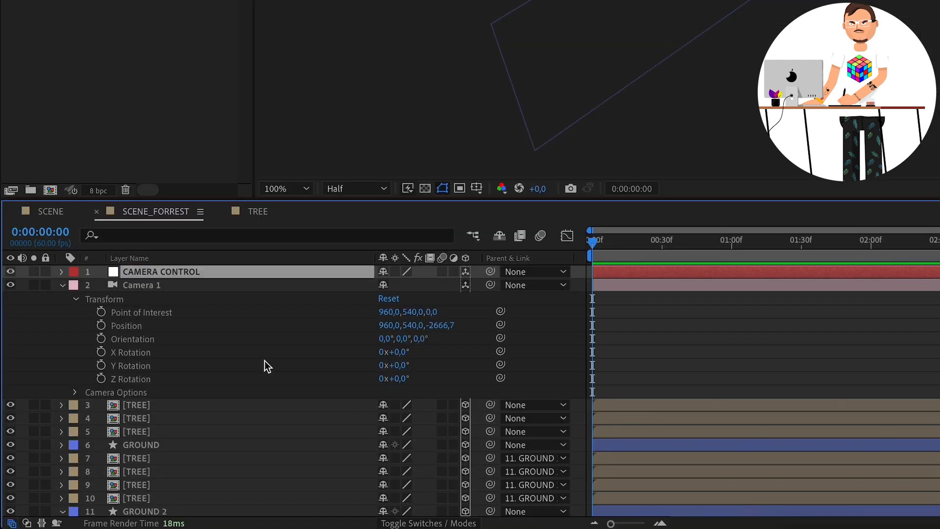
- Parent Camera 1 to the CAMERA CONTROL null and reveal the null's Transform properties
{"action": "left_click", "coordinate": [228, 288]}
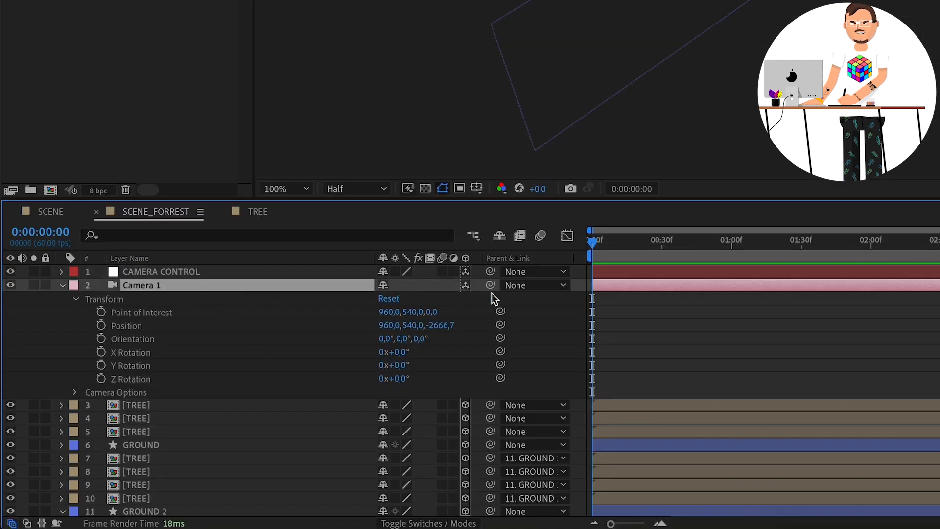
{"action": "left_click_drag", "start_coordinate": [489, 285], "coordinate": [311, 275]}
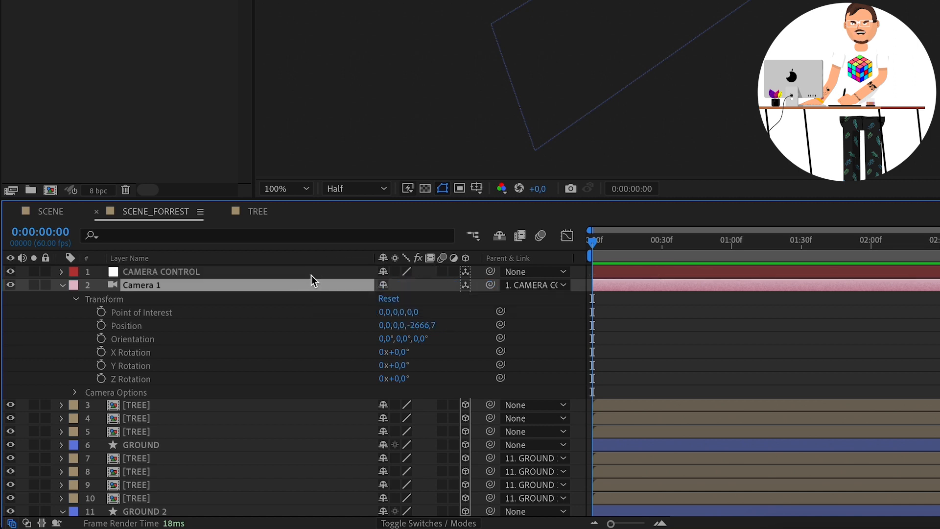
{"action": "left_click", "coordinate": [314, 268]}
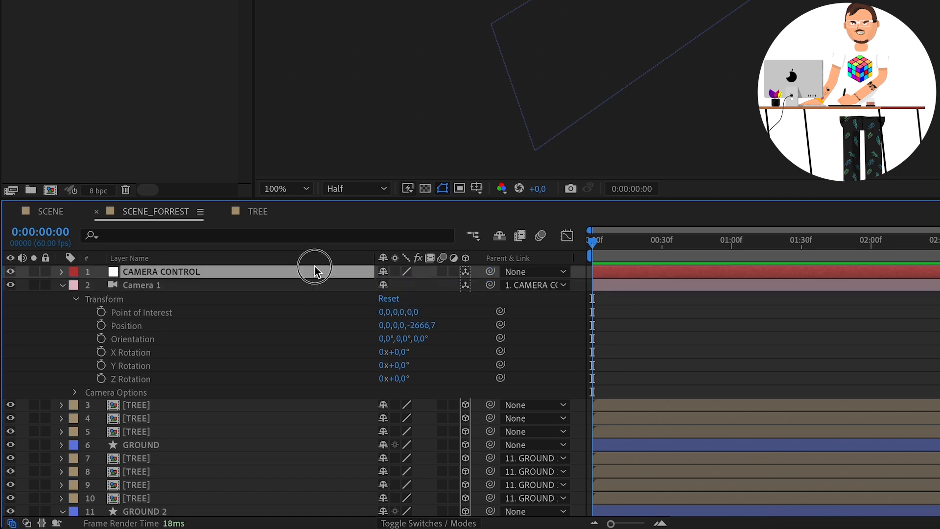
{"action": "left_click", "coordinate": [63, 285]}
{"action": "left_click", "coordinate": [61, 271]}
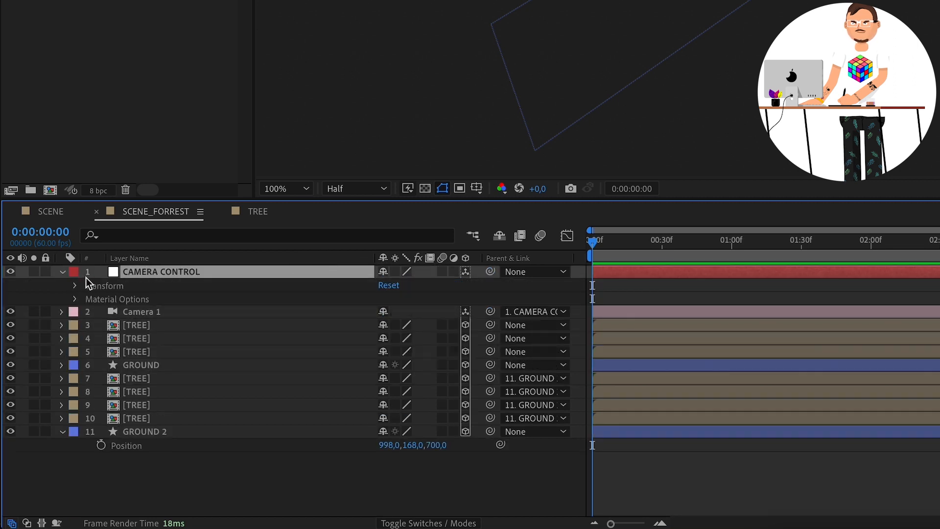
{"action": "left_click", "coordinate": [76, 285]}
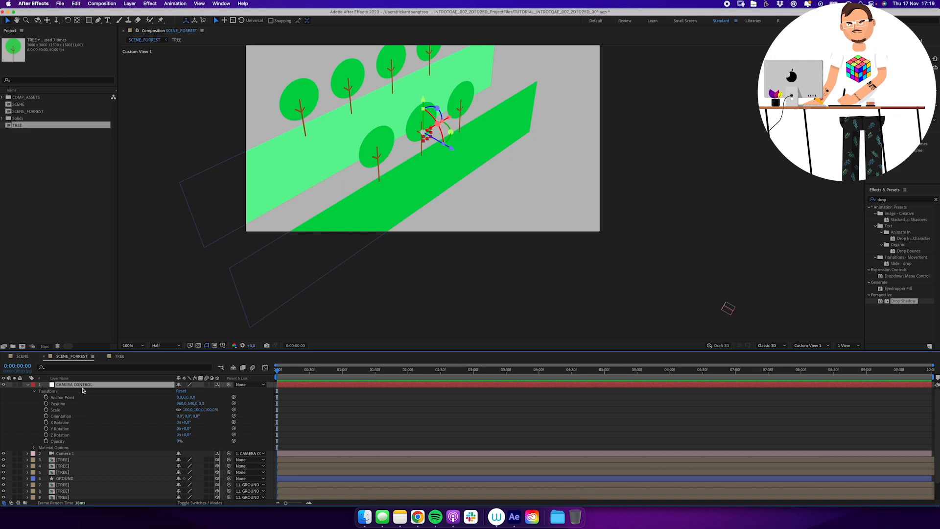
- Try moving the CAMERA CONTROL null to X Position 1170 and shifting its Y Position, and undo both moves
{"action": "left_click", "coordinate": [89, 405]}
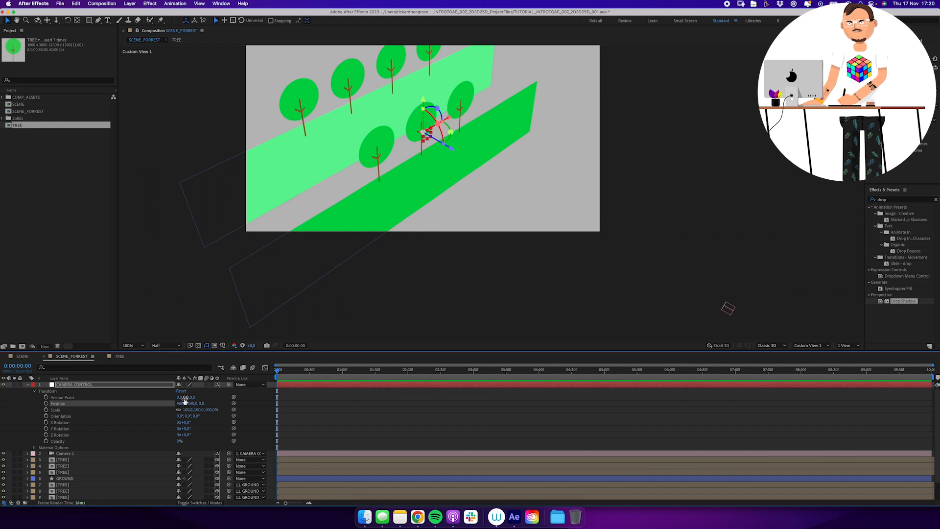
{"action": "mouse_move", "coordinate": [181, 403]}
{"action": "left_mouse_down"}
{"action": "mouse_move", "coordinate": [205, 396]}
{"action": "mouse_move", "coordinate": [180, 404]}
{"action": "mouse_move", "coordinate": [191, 392]}
{"action": "left_mouse_up"}
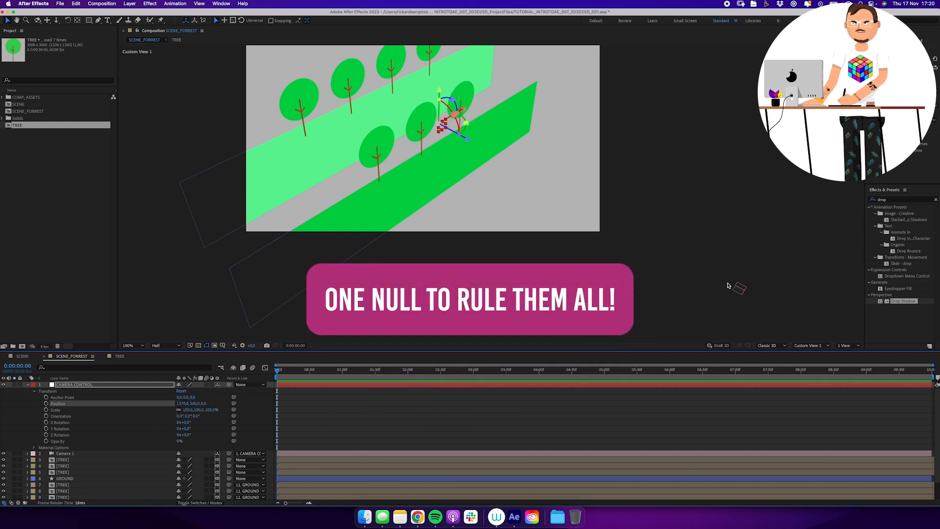
{"action": "mouse_move", "coordinate": [189, 405]}
{"action": "left_mouse_down"}
{"action": "mouse_move", "coordinate": [193, 395]}
{"action": "mouse_move", "coordinate": [164, 411]}
{"action": "mouse_move", "coordinate": [187, 412]}
{"action": "mouse_move", "coordinate": [176, 412]}
{"action": "mouse_move", "coordinate": [193, 398]}
{"action": "mouse_move", "coordinate": [206, 421]}
{"action": "mouse_move", "coordinate": [203, 401]}
{"action": "mouse_move", "coordinate": [186, 400]}
{"action": "mouse_move", "coordinate": [223, 404]}
{"action": "mouse_move", "coordinate": [196, 399]}
{"action": "left_mouse_up"}
{"action": "key", "text": "super+z"}
{"action": "key", "text": "super+z"}
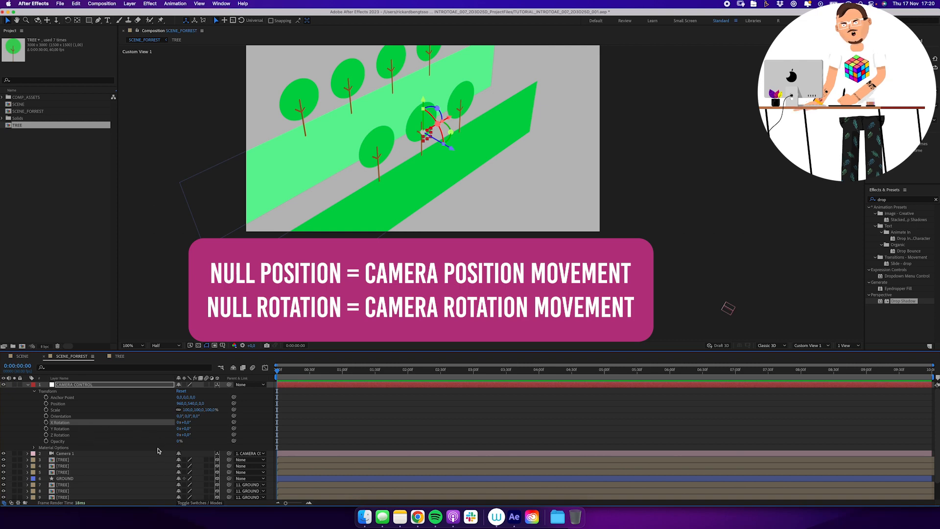
- Try changing the CAMERA CONTROL null's X Rotation, and undo the change
{"action": "mouse_move", "coordinate": [185, 422]}
{"action": "left_mouse_down"}
{"action": "mouse_move", "coordinate": [169, 421]}
{"action": "mouse_move", "coordinate": [190, 426]}
{"action": "mouse_move", "coordinate": [178, 427]}
{"action": "left_mouse_up"}
{"action": "key", "text": "super+z"}
{"action": "key", "text": "super+z"}
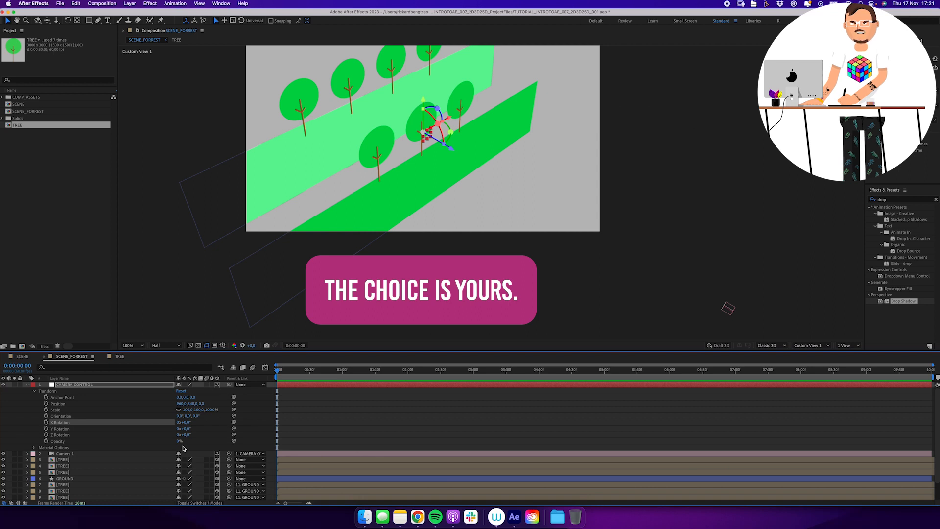
- View the scene through Active Camera (Camera 1) and collapse the CAMERA CONTROL null's properties
{"action": "left_click", "coordinate": [825, 346]}
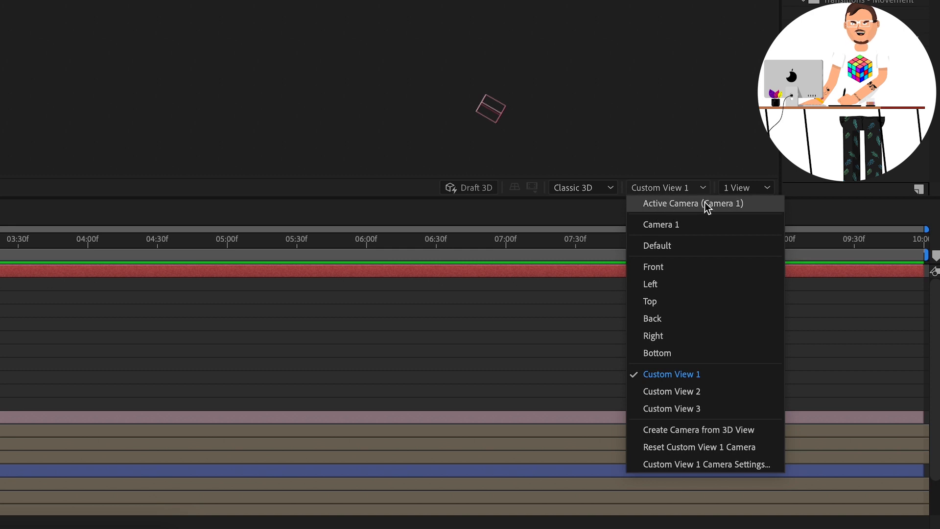
{"action": "left_click", "coordinate": [733, 205]}
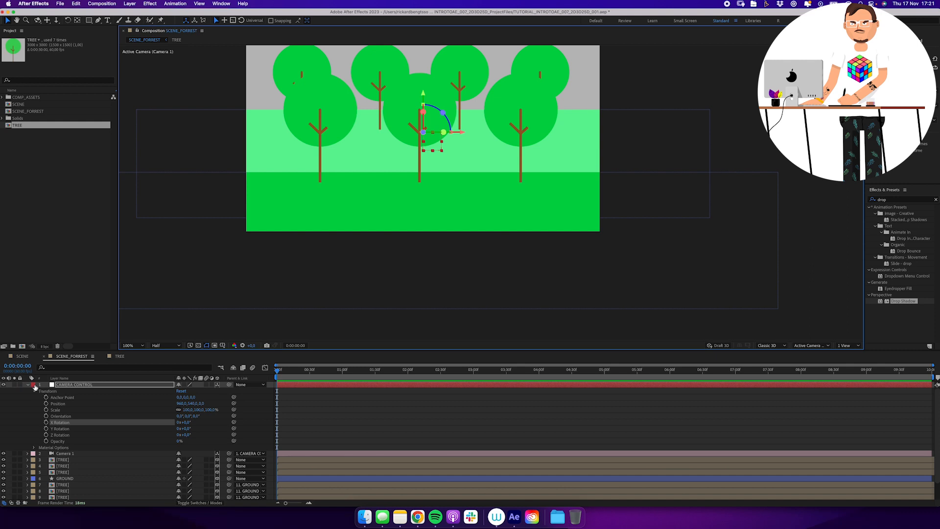
{"action": "left_click", "coordinate": [34, 385]}
{"action": "left_click", "coordinate": [26, 386]}
{"action": "left_click", "coordinate": [27, 384]}
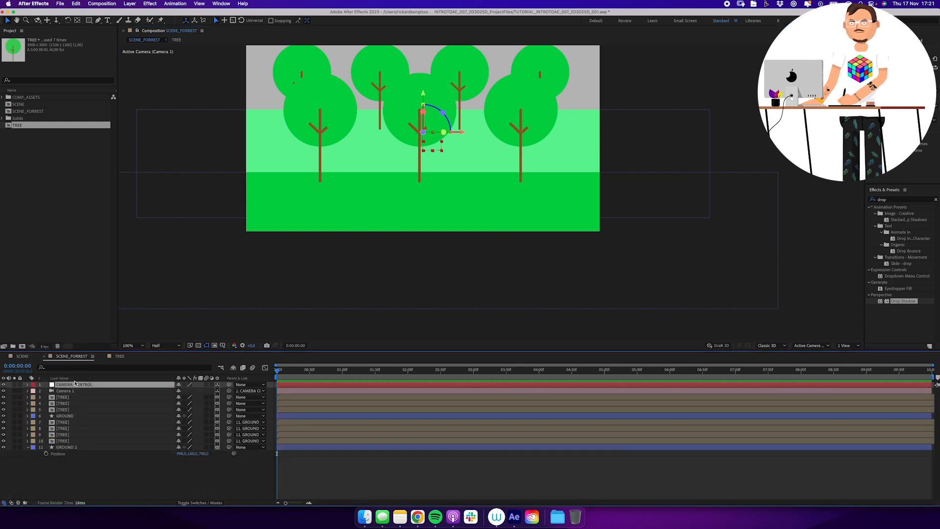
- Try changing the CAMERA CONTROL null's Position and Y Rotation through the active camera, and reset Y Rotation to 0°
{"action": "key", "text": "p"}
{"action": "left_click_drag", "start_coordinate": [319, 237], "coordinate": [323, 271]}
{"action": "left_click_drag", "start_coordinate": [201, 393], "coordinate": [179, 403]}
{"action": "key", "text": "r"}
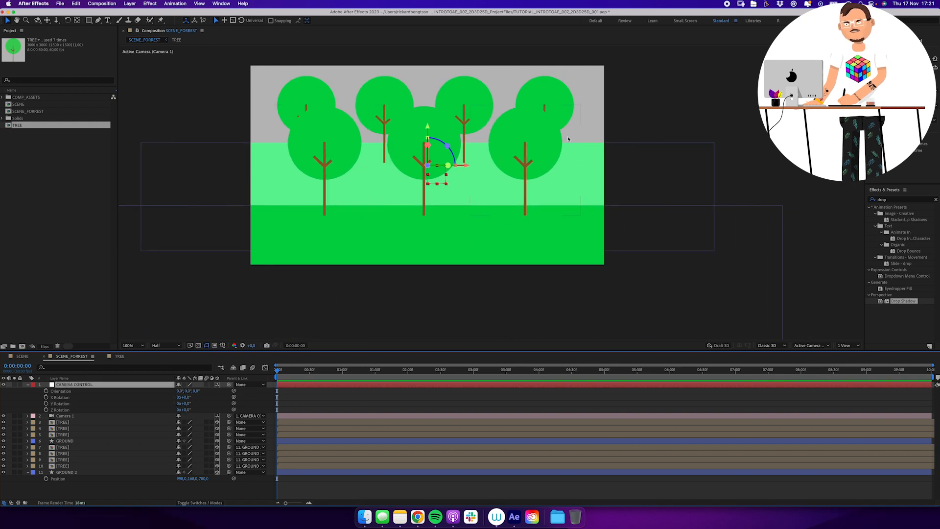
{"action": "left_click_drag", "start_coordinate": [185, 402], "coordinate": [454, 238]}
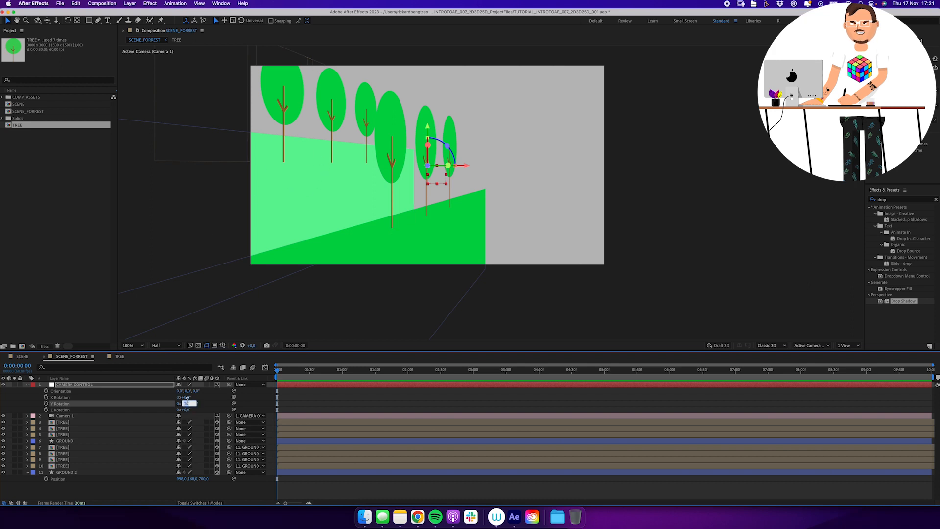
{"action": "type", "text": "0"}
{"action": "key", "text": "Return"}
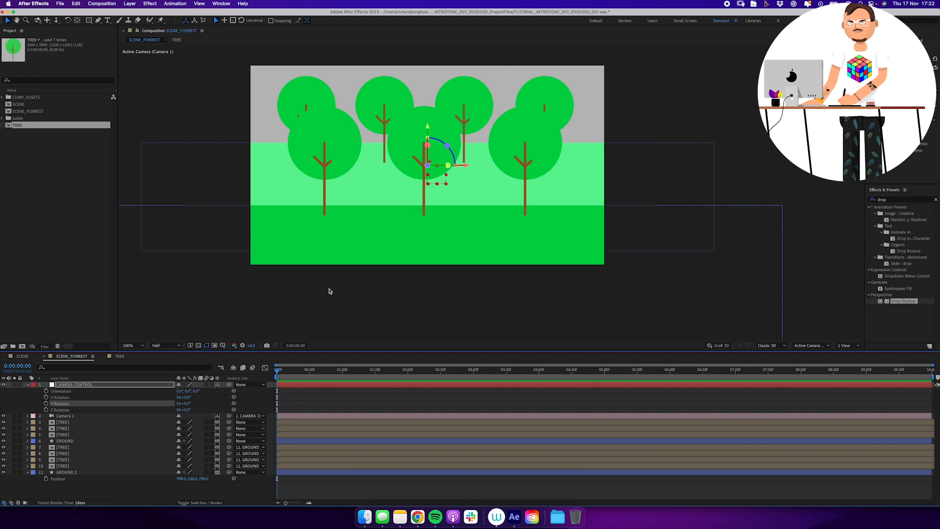
- Switch the composition view to Custom View 1 and collapse the open properties of all layers
{"action": "left_click", "coordinate": [811, 345]}
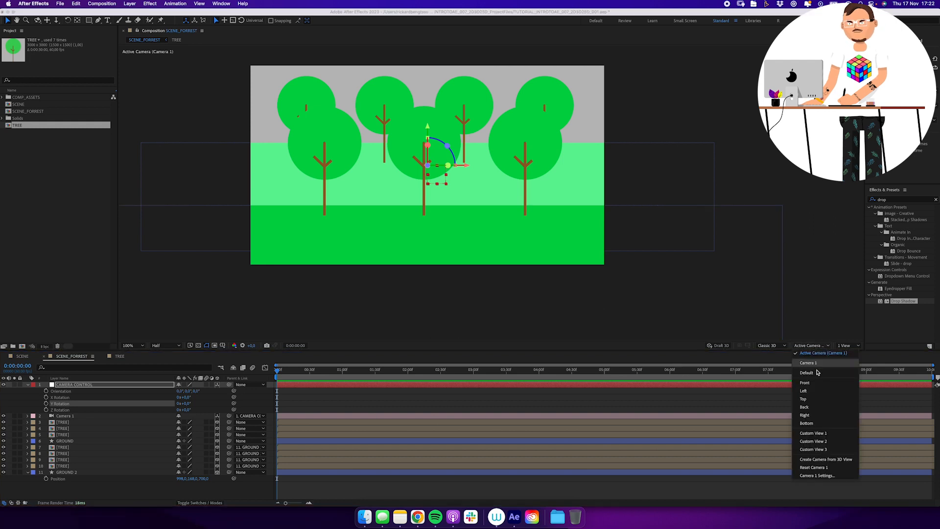
{"action": "left_click", "coordinate": [813, 433]}
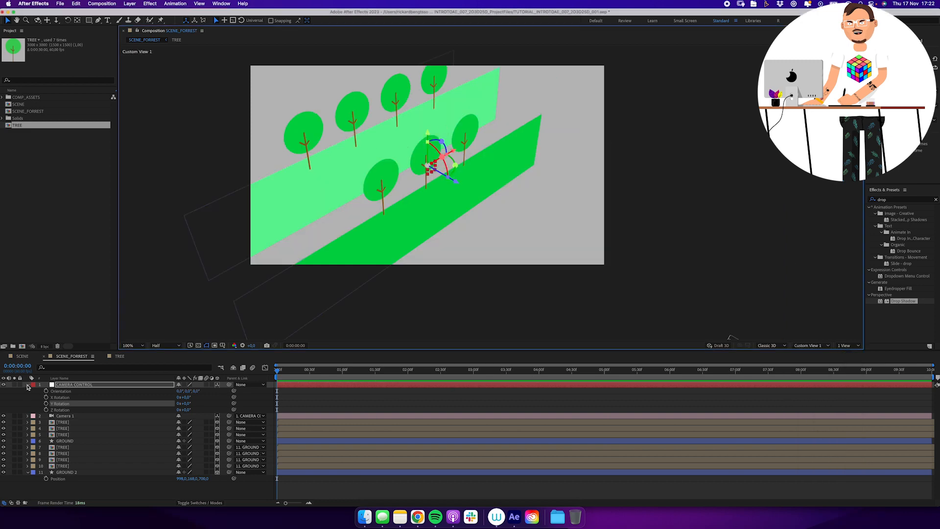
{"action": "key", "text": "super+a"}
{"action": "key", "text": "u"}
{"action": "left_click", "coordinate": [50, 477]}
- Move the two outer trees of the front row forward in depth, placing the nearest one at about Z -163
{"action": "left_click", "coordinate": [69, 398]}
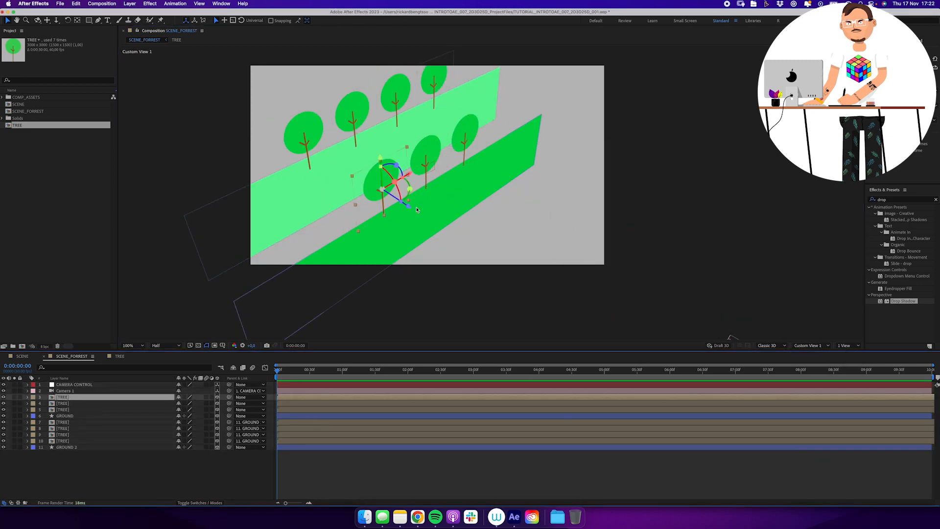
{"action": "left_click_drag", "start_coordinate": [410, 209], "coordinate": [422, 214]}
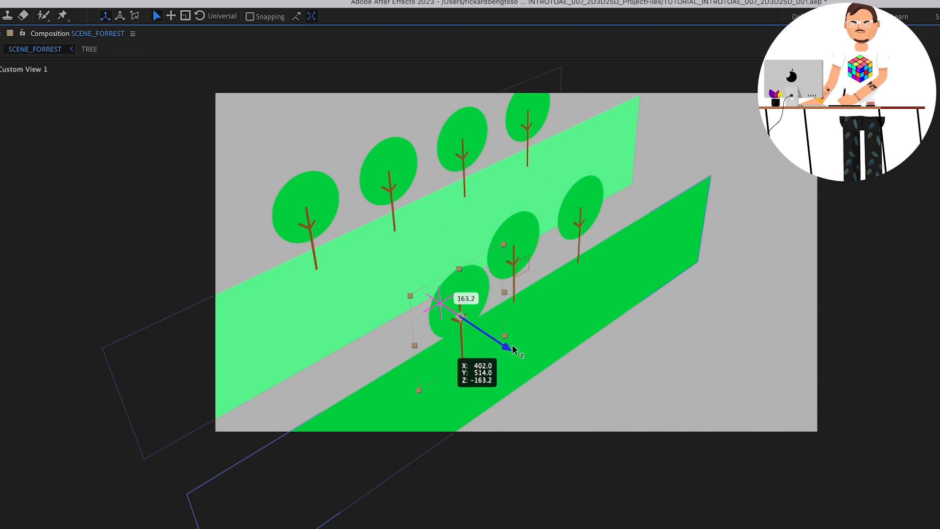
{"action": "left_click", "coordinate": [587, 216]}
{"action": "left_click_drag", "start_coordinate": [629, 257], "coordinate": [655, 258]}
- Move the four trees of the back row forward along Z by differing amounts so they no longer stand in line
{"action": "left_click", "coordinate": [288, 228]}
{"action": "left_click_drag", "start_coordinate": [371, 265], "coordinate": [402, 284]}
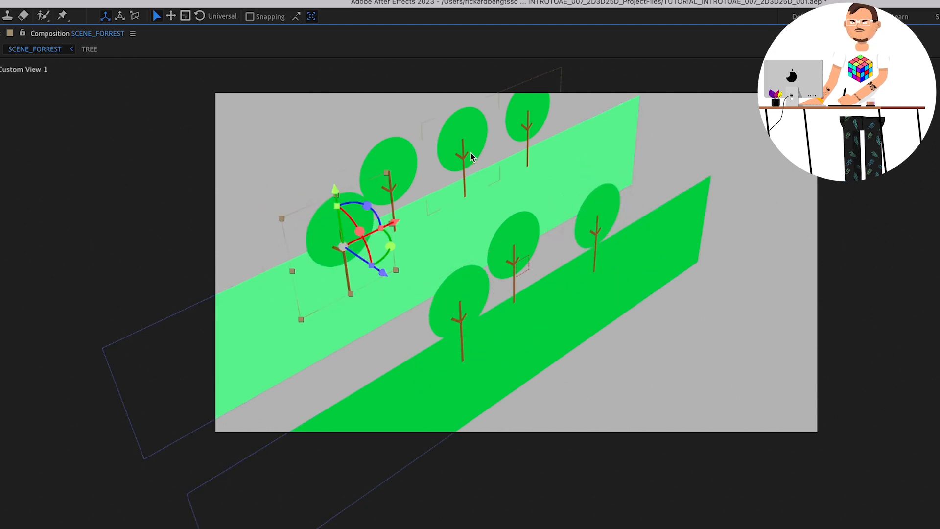
{"action": "left_click", "coordinate": [471, 153]}
{"action": "left_click_drag", "start_coordinate": [509, 175], "coordinate": [553, 191]}
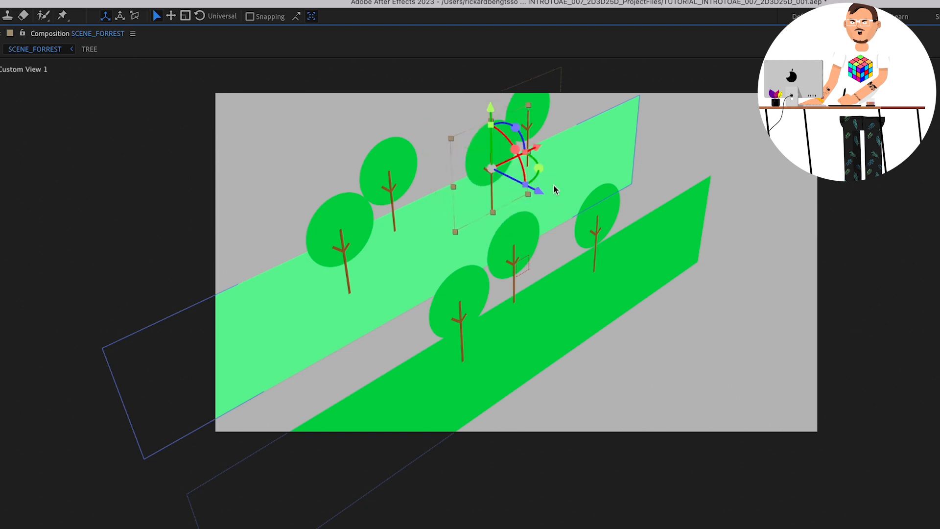
{"action": "left_click", "coordinate": [383, 174]}
{"action": "mouse_move", "coordinate": [434, 213]}
{"action": "left_mouse_down"}
{"action": "mouse_move", "coordinate": [421, 205]}
{"action": "mouse_move", "coordinate": [446, 216]}
{"action": "left_mouse_up"}
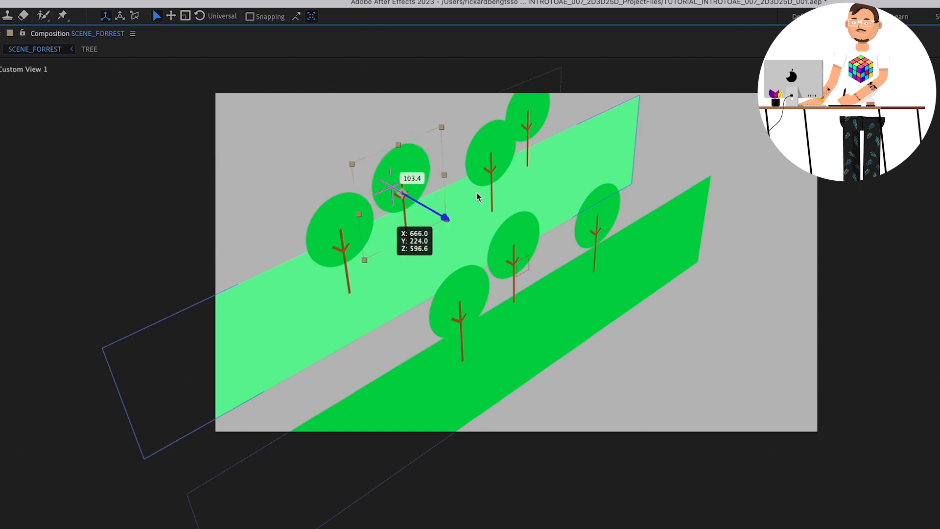
{"action": "left_click", "coordinate": [527, 115]}
{"action": "left_click_drag", "start_coordinate": [580, 147], "coordinate": [617, 170]}
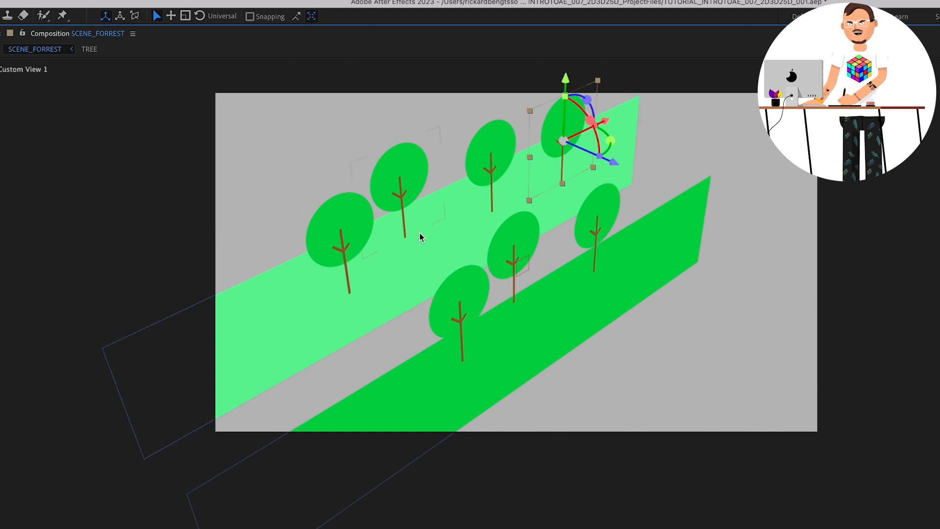
- Create four copies of the back row's far-end tree and scatter them along X and Z between the two ground strips
{"action": "left_click_drag", "start_coordinate": [614, 159], "coordinate": [588, 174]}
{"action": "key", "text": "super+d"}
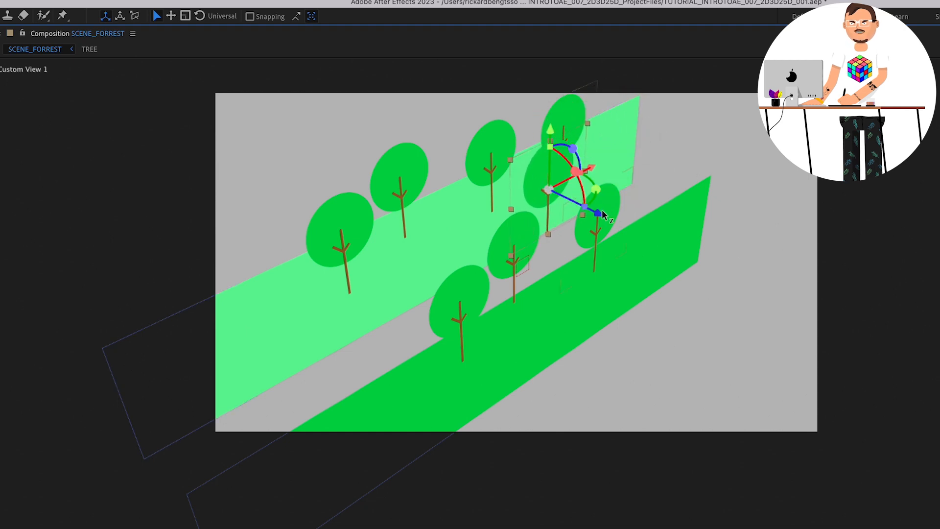
{"action": "left_click_drag", "start_coordinate": [600, 211], "coordinate": [633, 226]}
{"action": "left_click_drag", "start_coordinate": [621, 188], "coordinate": [512, 249]}
{"action": "left_click_drag", "start_coordinate": [523, 292], "coordinate": [505, 285]}
{"action": "key", "text": "super+d"}
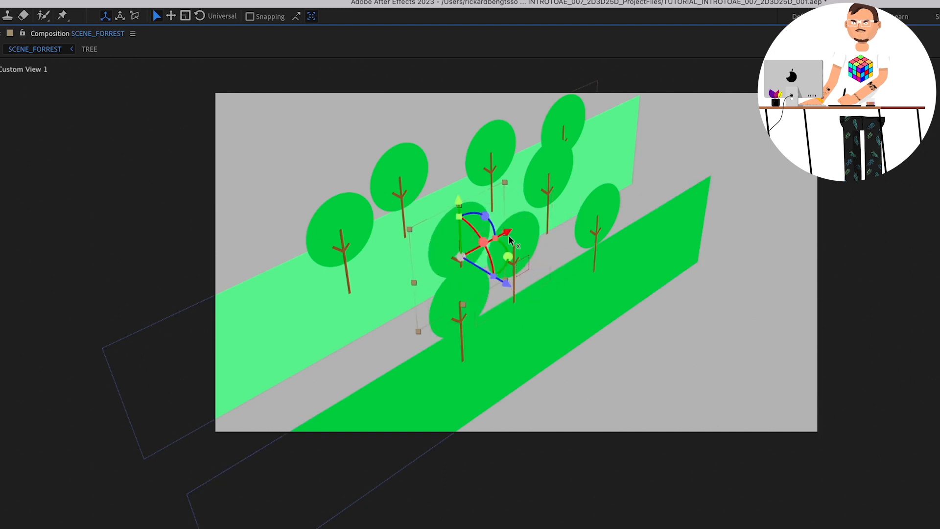
{"action": "left_click_drag", "start_coordinate": [508, 235], "coordinate": [432, 277]}
{"action": "left_click_drag", "start_coordinate": [434, 326], "coordinate": [419, 322]}
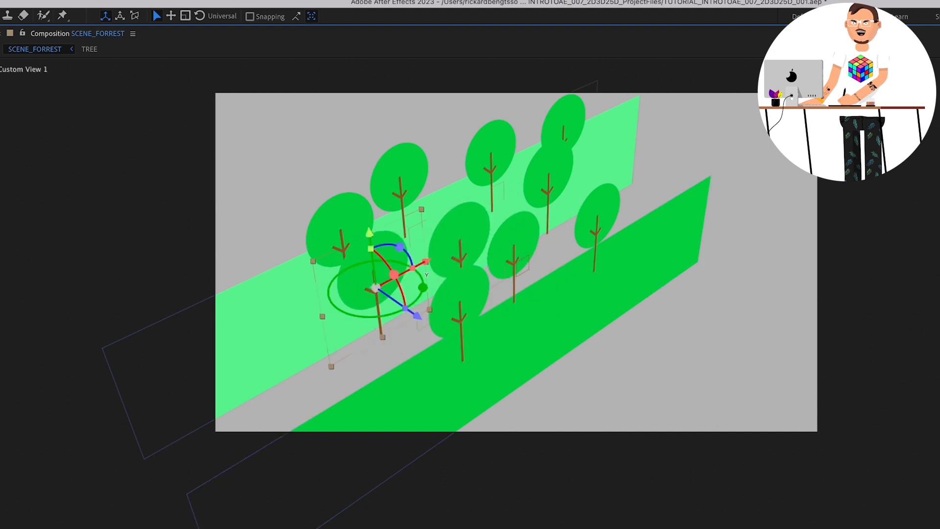
{"action": "key", "text": "super+d"}
{"action": "left_click_drag", "start_coordinate": [424, 268], "coordinate": [671, 183]}
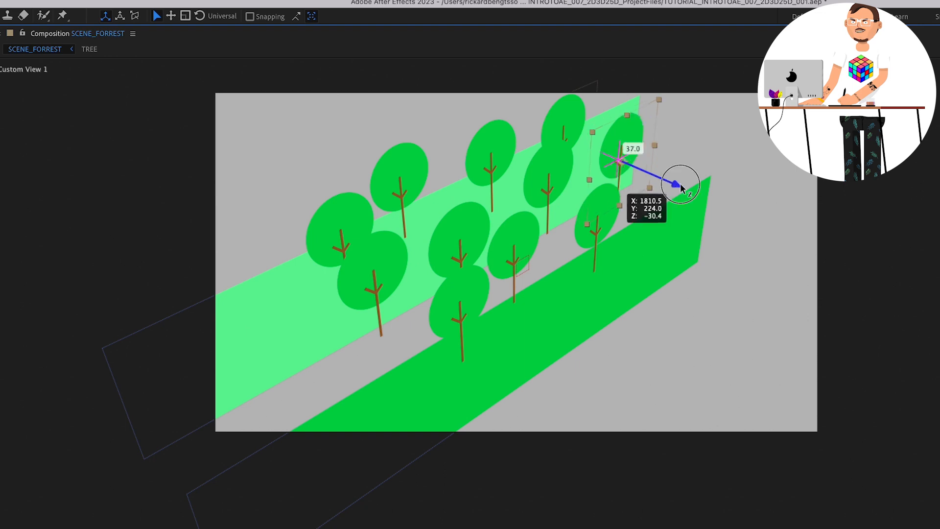
{"action": "left_click", "coordinate": [577, 525]}
- Duplicate the GROUND 2 layer and set the copy's Z Position to 1400
{"action": "left_click", "coordinate": [77, 476]}
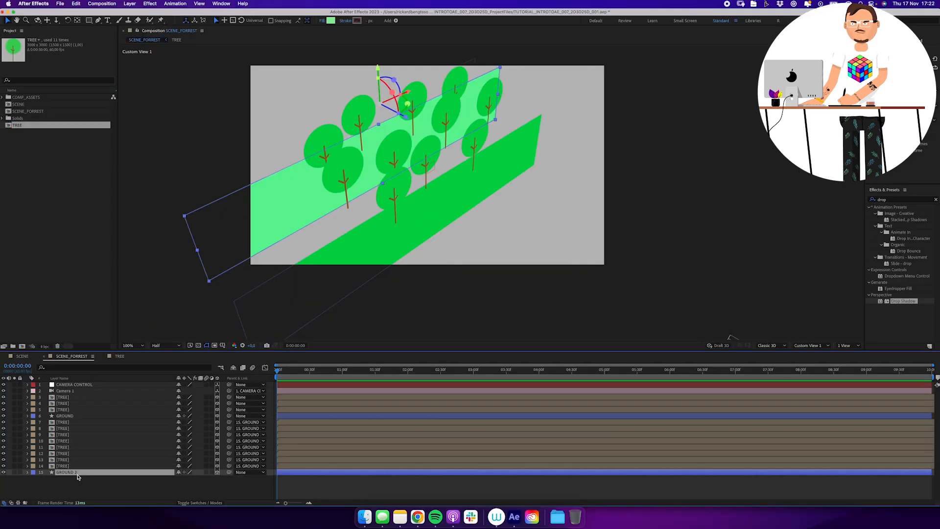
{"action": "key", "text": "super+d"}
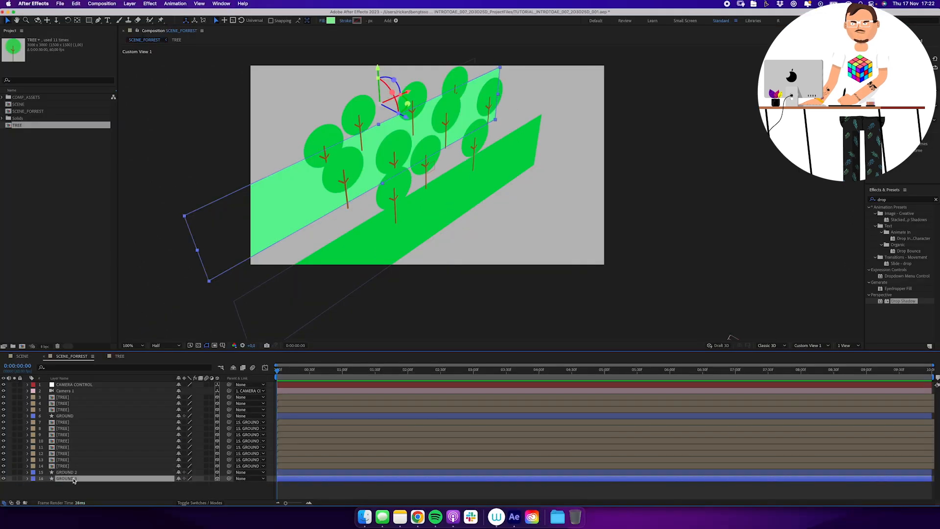
{"action": "left_click", "coordinate": [203, 484]}
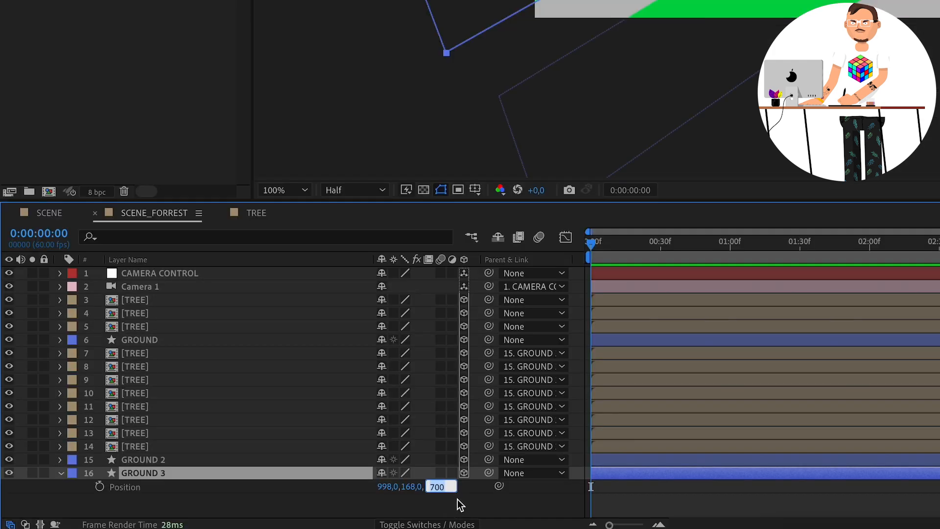
{"action": "type", "text": "1"}
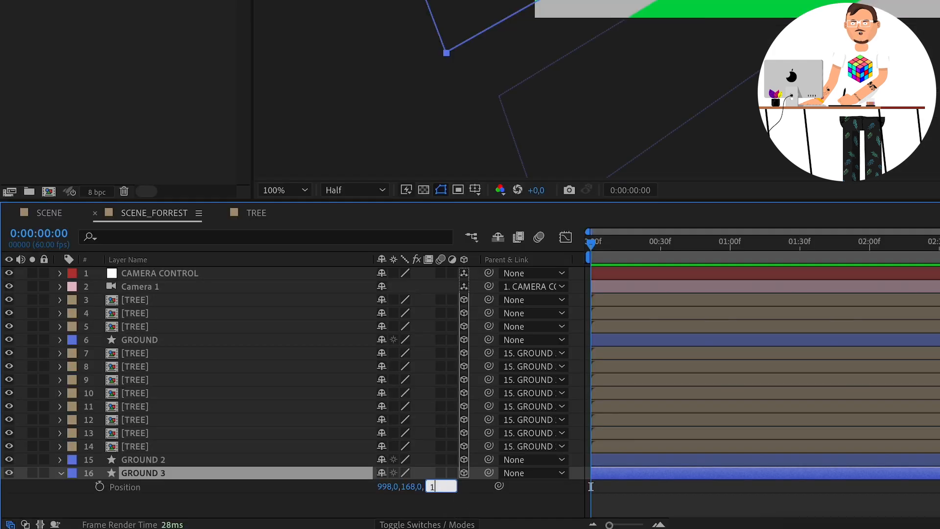
{"action": "type", "text": "400"}
{"action": "key", "text": "Return"}
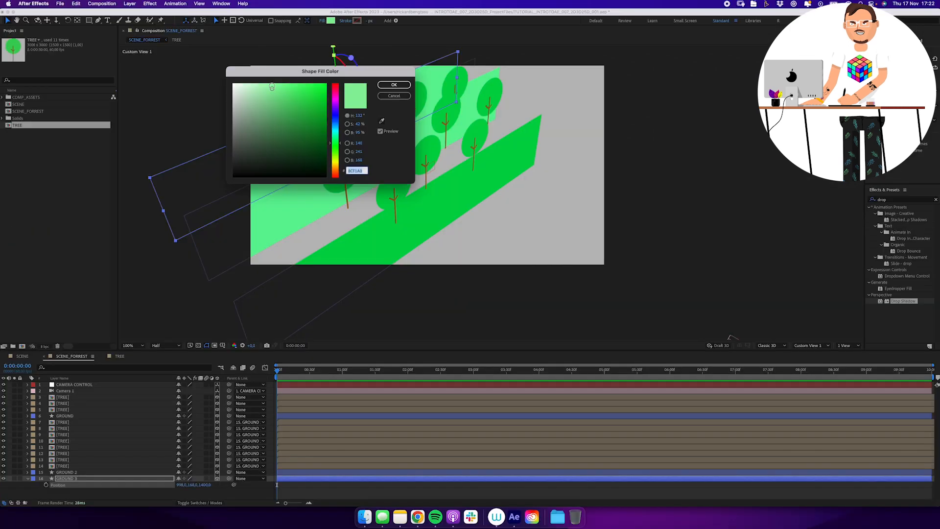
- Change the GROUND 3 fill to a paler green with about 31% saturation and 99% brightness
{"action": "left_click_drag", "start_coordinate": [267, 88], "coordinate": [264, 86]}
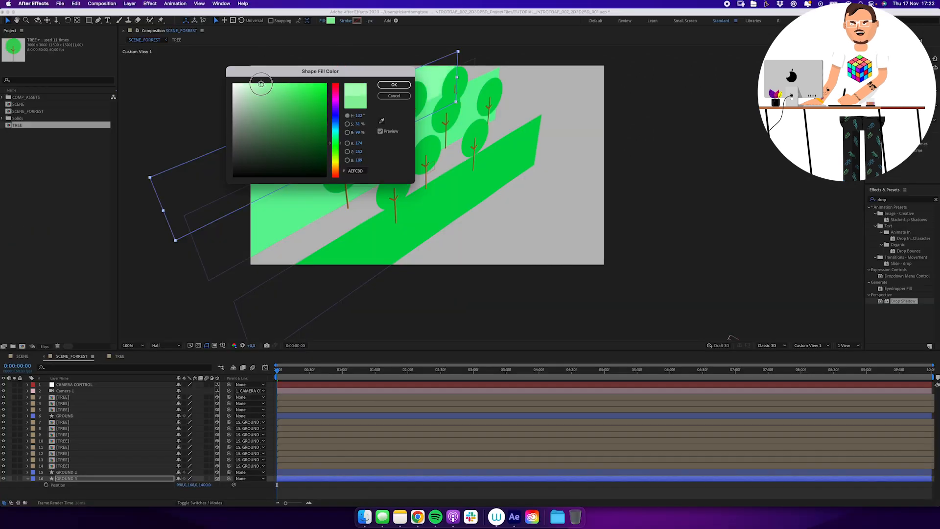
{"action": "left_click", "coordinate": [385, 86]}
- Duplicate the lowest TREE layer and move the copy between GROUND 2 and GROUND 3 in the layer order
{"action": "left_click", "coordinate": [72, 467]}
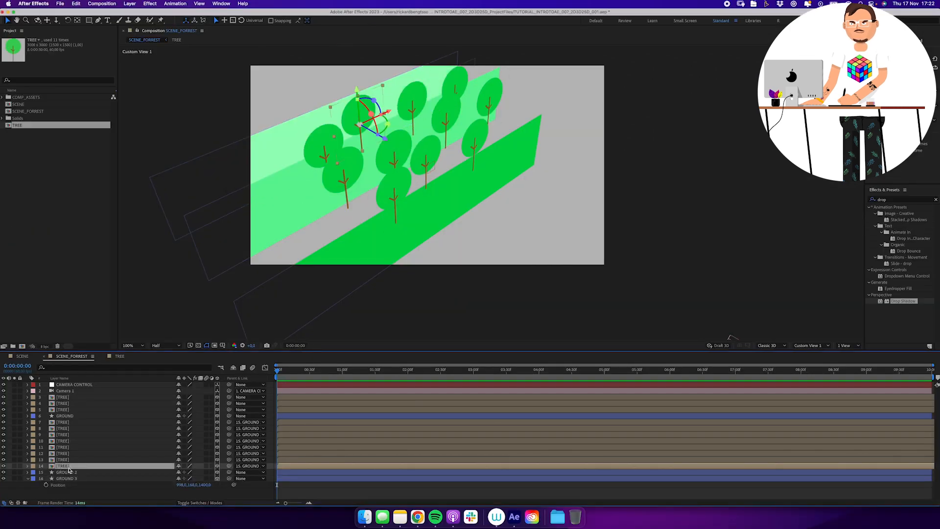
{"action": "key", "text": "ctrl+d"}
{"action": "left_click_drag", "start_coordinate": [68, 470], "coordinate": [78, 484]}
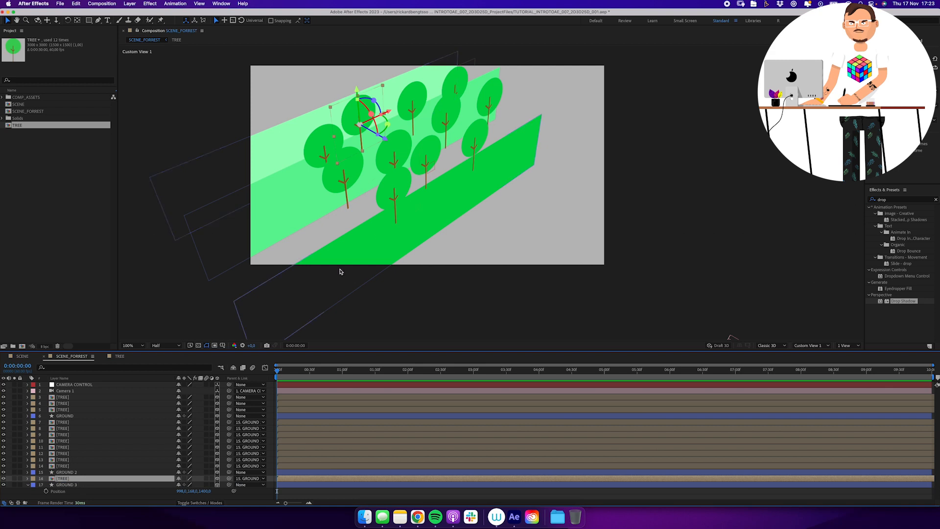
- Create five copies of the TREE between GROUND 2 and GROUND 3 and scatter them in depth and width
{"action": "left_click_drag", "start_coordinate": [393, 142], "coordinate": [439, 94]}
{"action": "key", "text": "ctrl+d"}
{"action": "key", "text": "ctrl+d"}
{"action": "key", "text": "ctrl+d"}
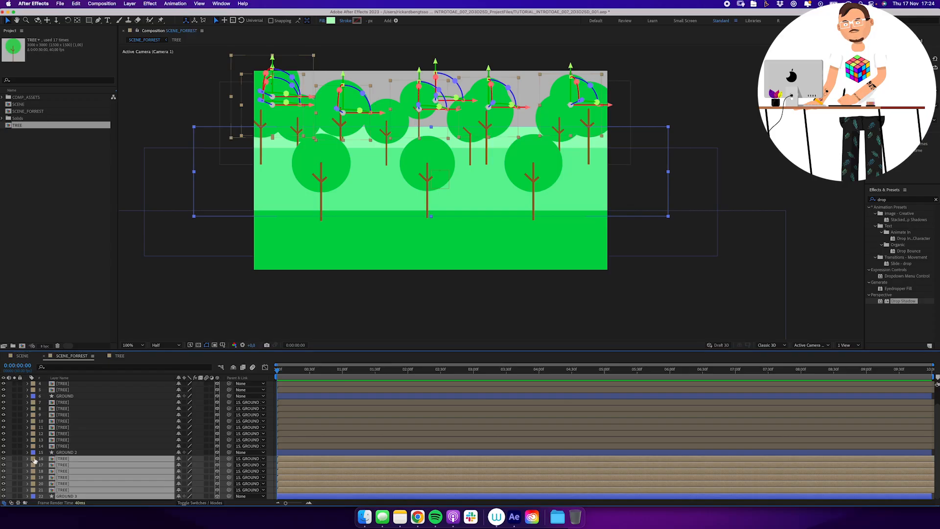
- Label the back TREE layers and GROUND 3 cyan, and the middle TREE layers and GROUND 2 orange
{"action": "left_click", "coordinate": [33, 459]}
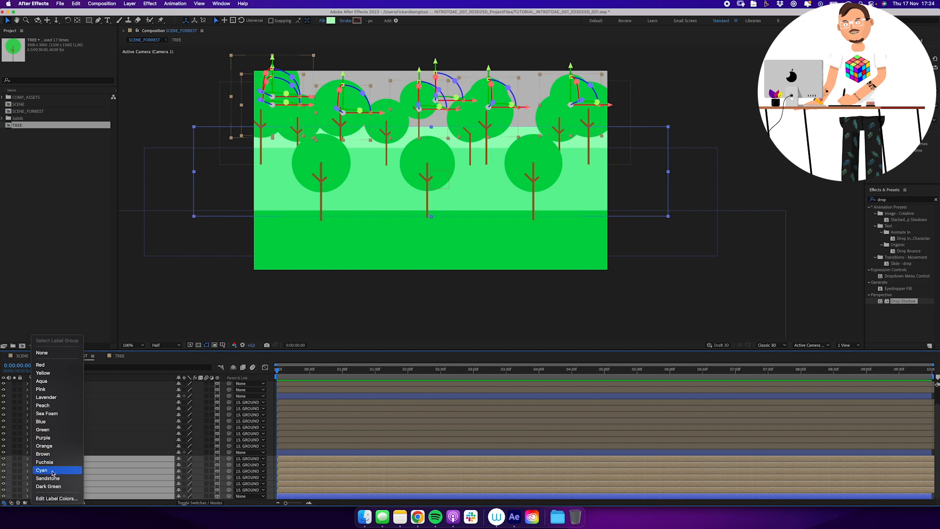
{"action": "left_click", "coordinate": [70, 472]}
{"action": "left_click", "coordinate": [293, 452]}
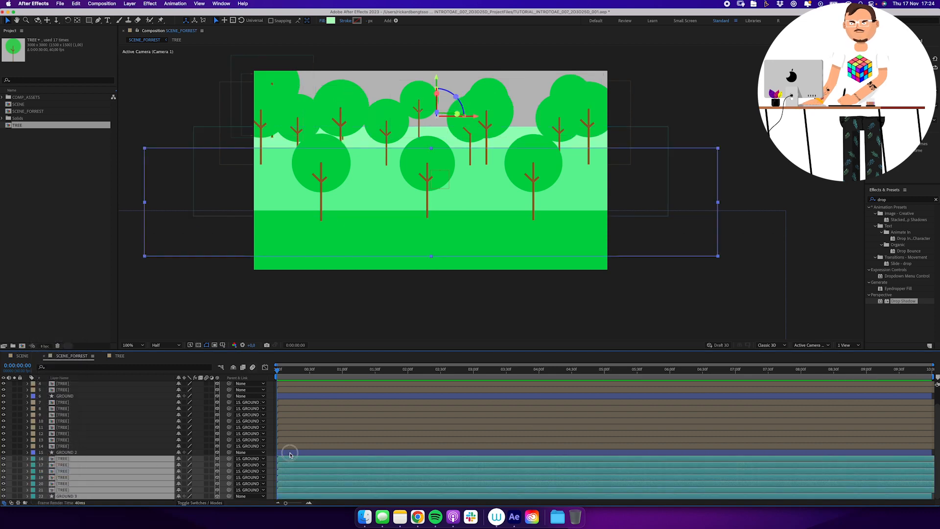
{"action": "left_click", "coordinate": [292, 409], "text": "shift"}
{"action": "left_click", "coordinate": [39, 401]}
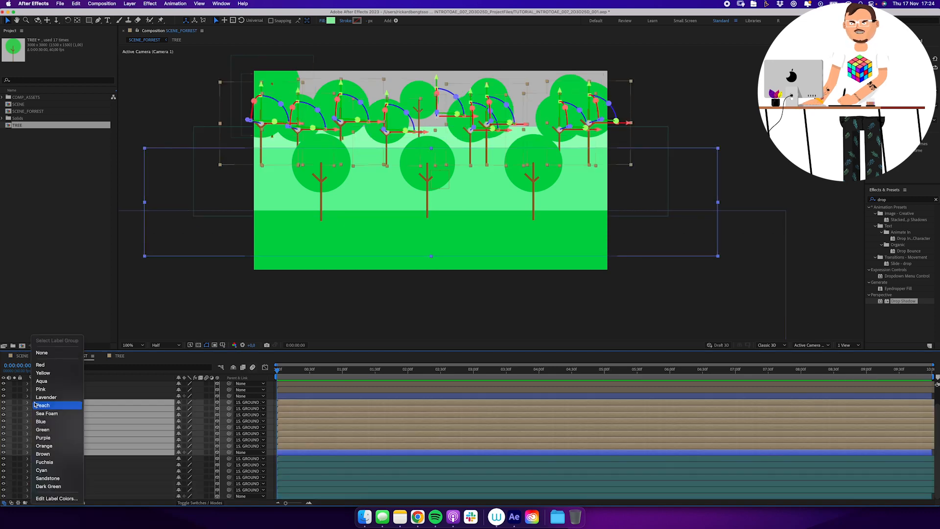
{"action": "left_click", "coordinate": [72, 445]}
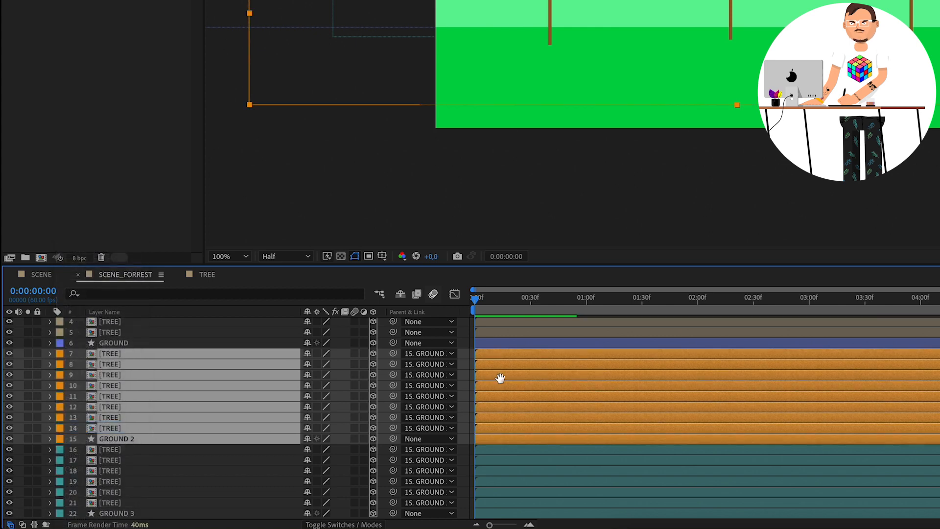
- Set the label colour of the three front TREE layers and GROUND to purple
{"action": "scroll", "coordinate": [500, 377], "scroll_direction": "up", "scroll_amount": 2}
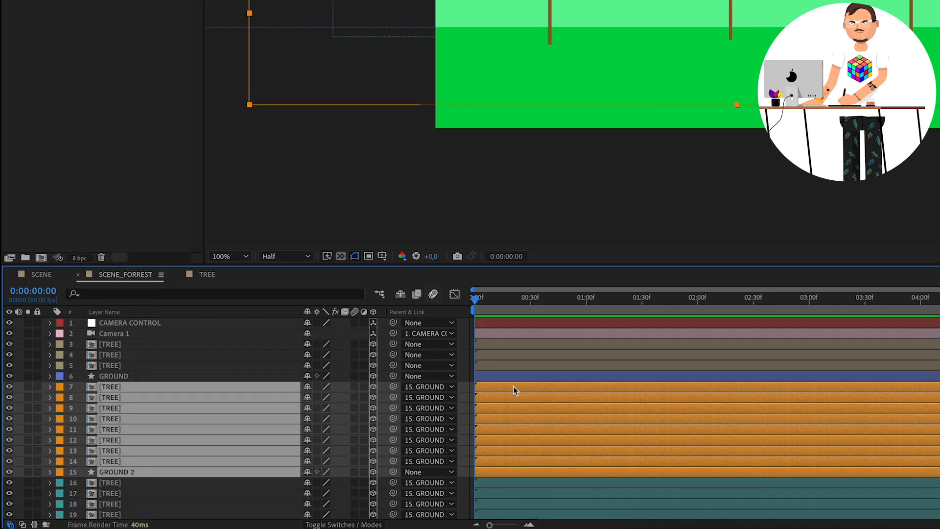
{"action": "left_click", "coordinate": [512, 376]}
{"action": "left_click", "coordinate": [517, 345], "text": "shift"}
{"action": "left_click", "coordinate": [59, 355]}
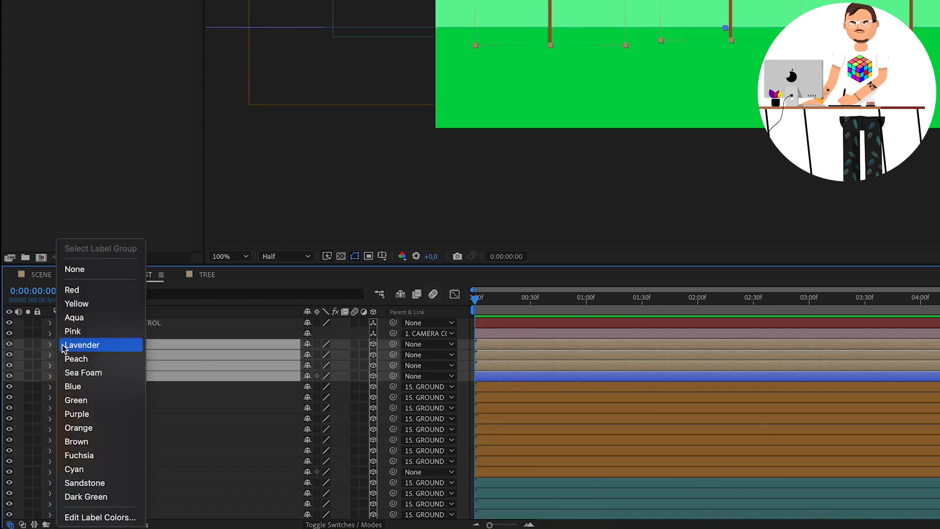
{"action": "left_click", "coordinate": [93, 413]}
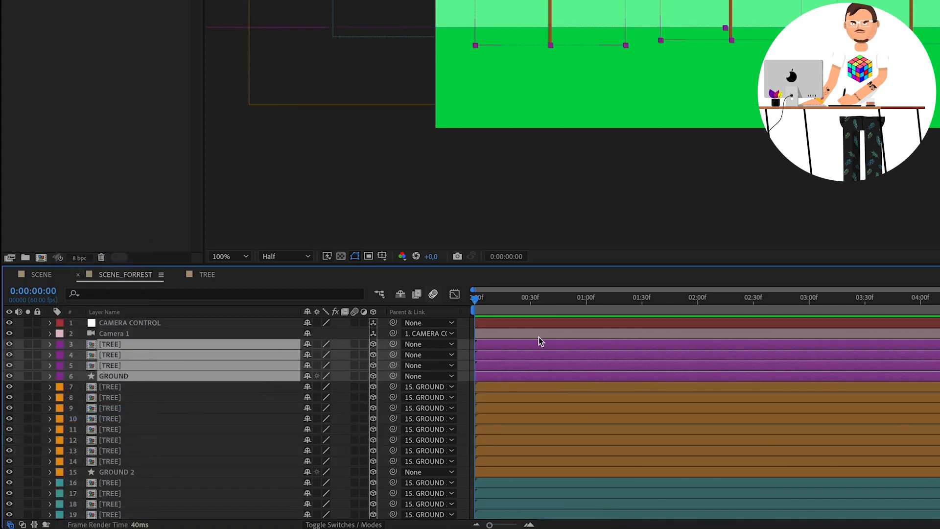
- Label CAMERA CONTROL and Camera 1 yellow, and enlarge the timeline area so that all layers fit
{"action": "left_click", "coordinate": [527, 324]}
{"action": "left_click", "coordinate": [510, 333], "text": "shift"}
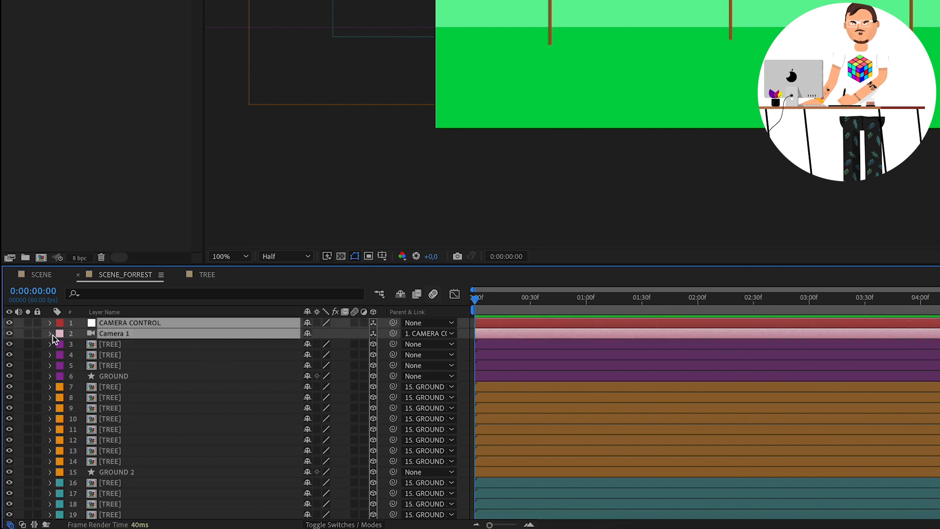
{"action": "left_click", "coordinate": [60, 335]}
{"action": "left_click", "coordinate": [101, 304]}
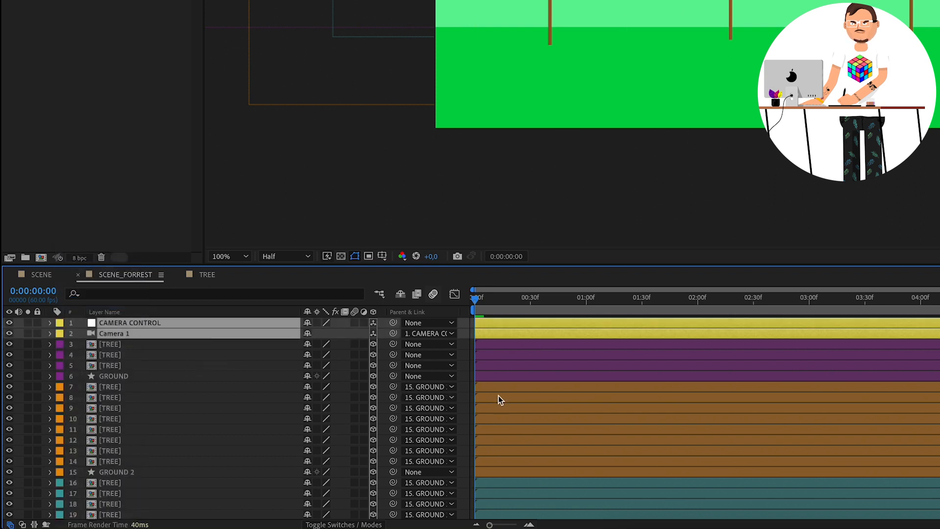
{"action": "left_click", "coordinate": [465, 372]}
{"action": "left_click_drag", "start_coordinate": [496, 270], "coordinate": [500, 204]}
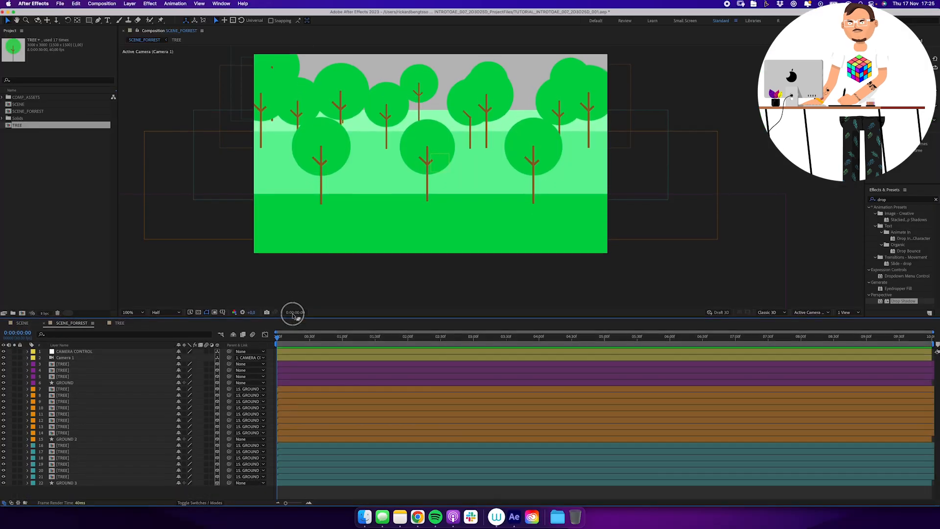
{"action": "left_click_drag", "start_coordinate": [292, 314], "coordinate": [293, 301]}
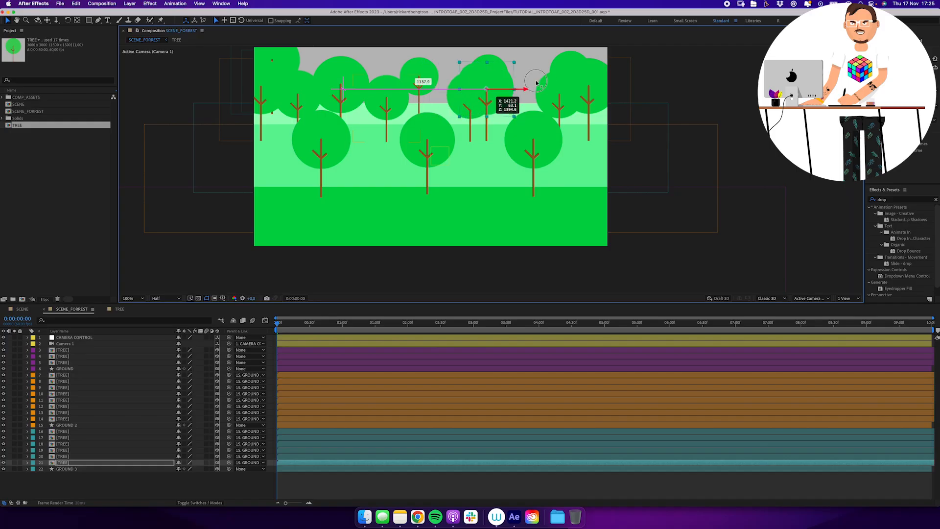
- Shift the lowest TREE layer along X into a gap and lighten it with Curves, raising the RGB black point to about half output
{"action": "left_click_drag", "start_coordinate": [537, 84], "coordinate": [569, 84]}
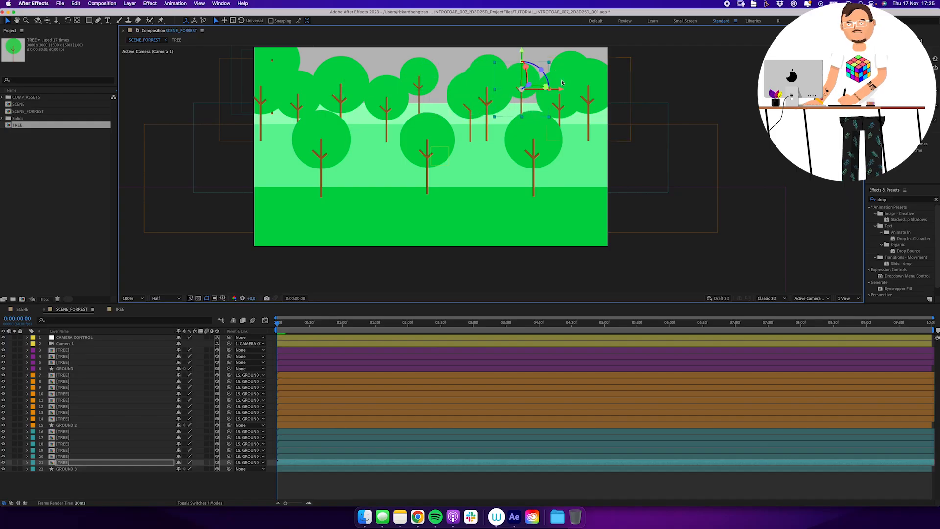
{"action": "left_click", "coordinate": [78, 462]}
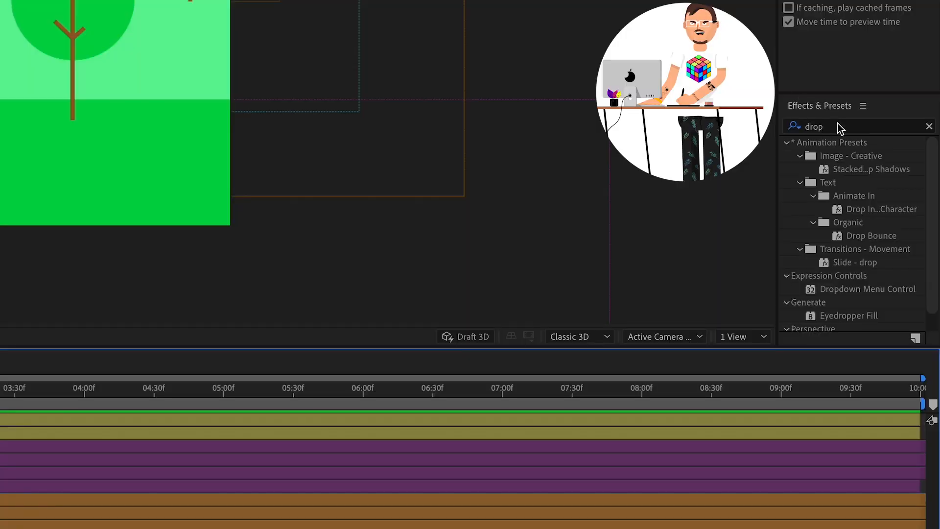
{"action": "left_click", "coordinate": [798, 126]}
{"action": "type", "text": "curv"}
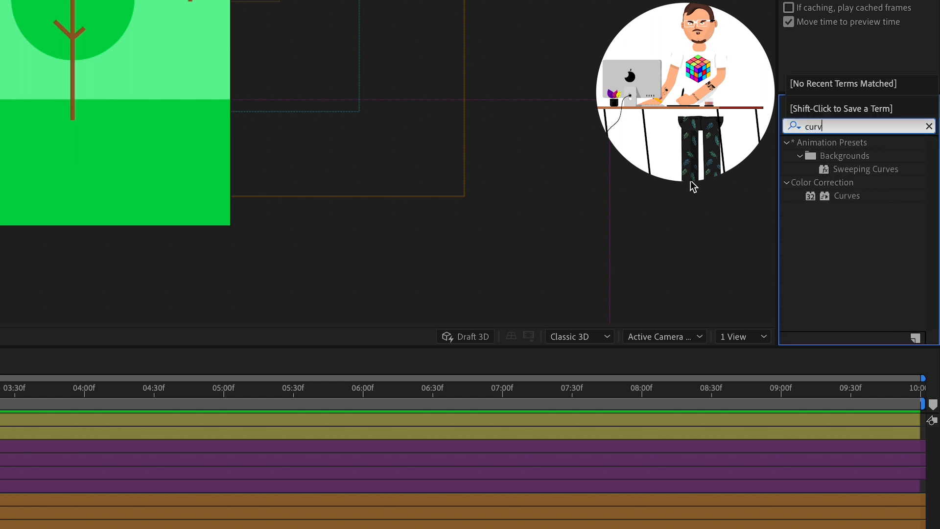
{"action": "left_click", "coordinate": [858, 197]}
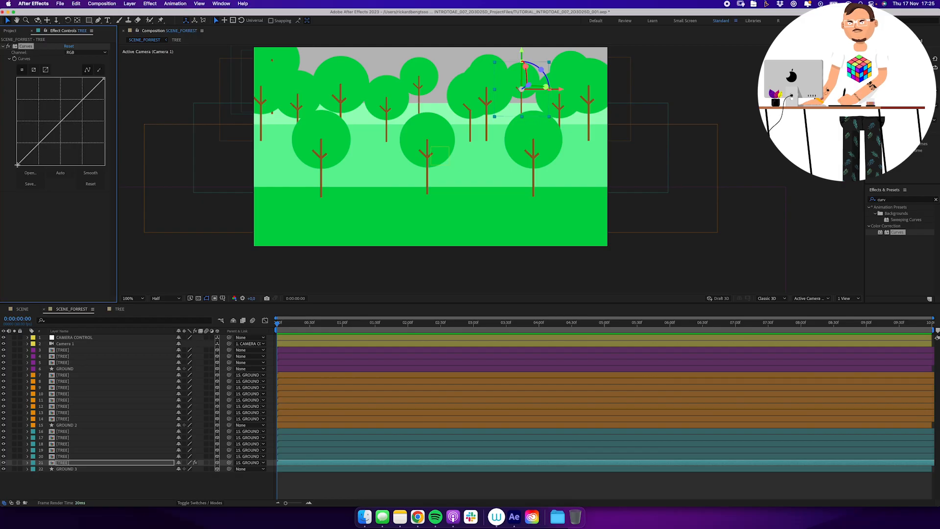
{"action": "left_click_drag", "start_coordinate": [17, 164], "coordinate": [17, 123]}
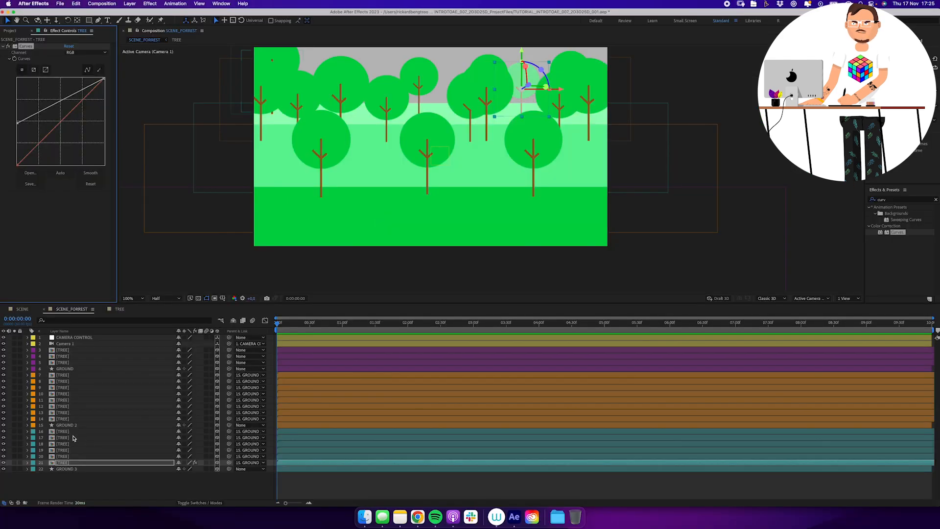
- Paste the Curves effect onto the other cyan-labelled back TREE layers and deselect everything
{"action": "left_click", "coordinate": [63, 431], "text": "shift"}
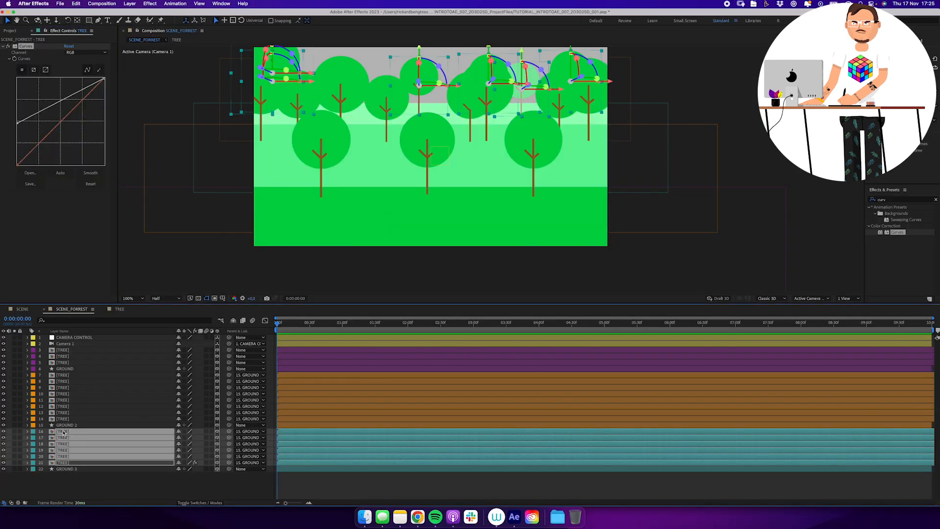
{"action": "key", "text": "super+v"}
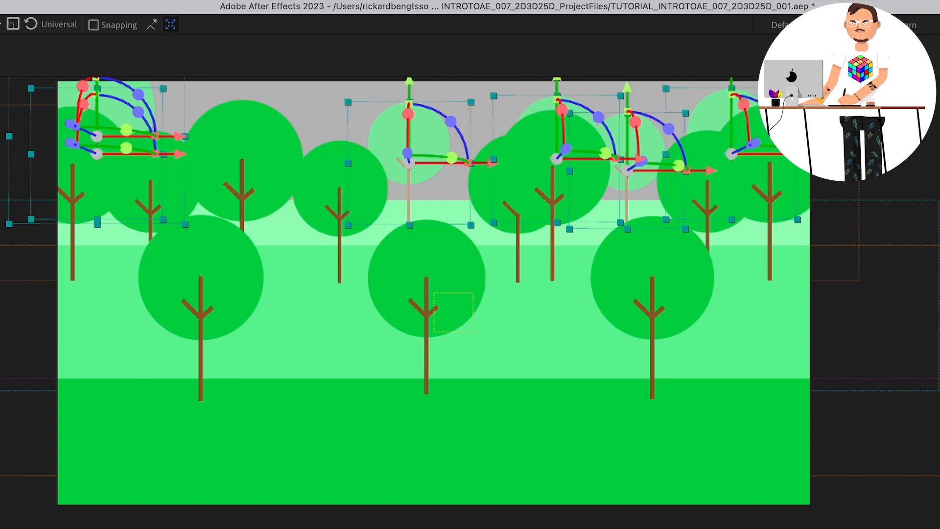
{"action": "key", "text": "super+shift+a"}
- Copy the back trees' Curves effect to the lowest orange TREE layer and lower its black point to about 15% output
{"action": "left_click", "coordinate": [63, 431]}
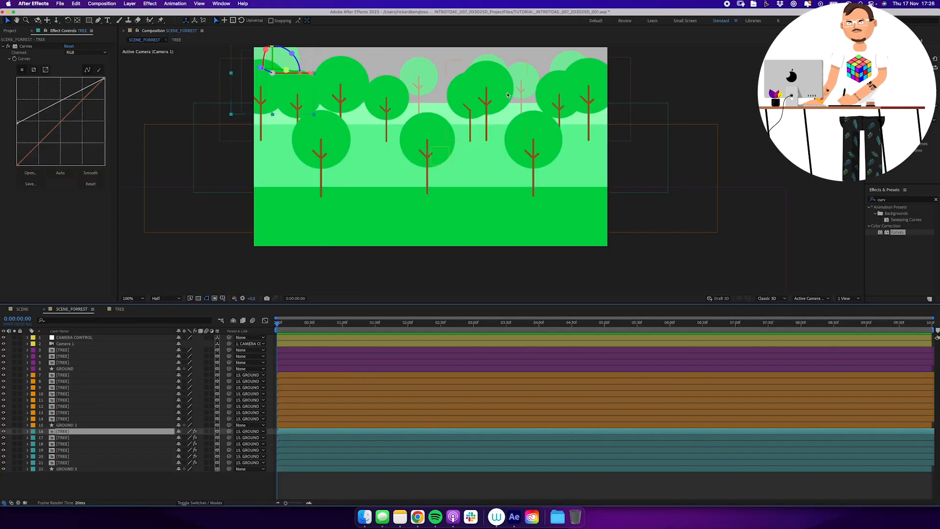
{"action": "left_click", "coordinate": [26, 46]}
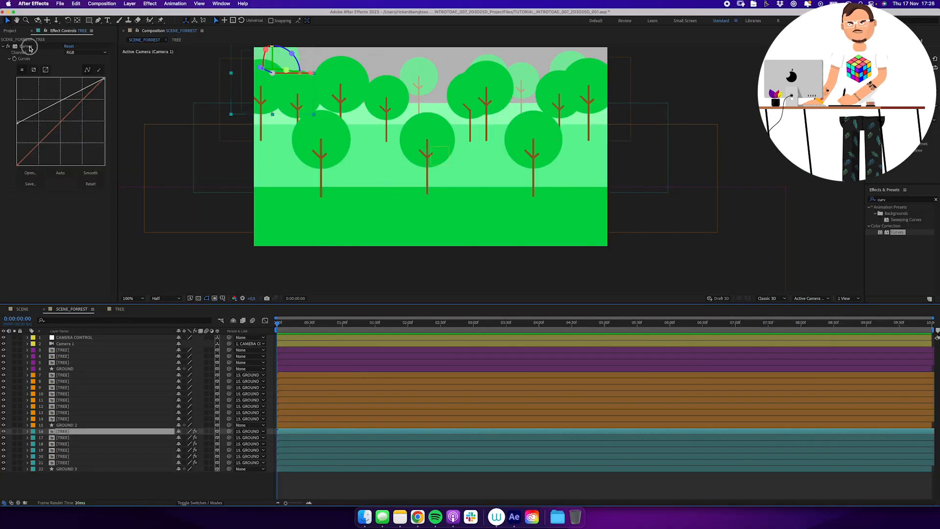
{"action": "left_click", "coordinate": [63, 418]}
{"action": "key", "text": "super+v"}
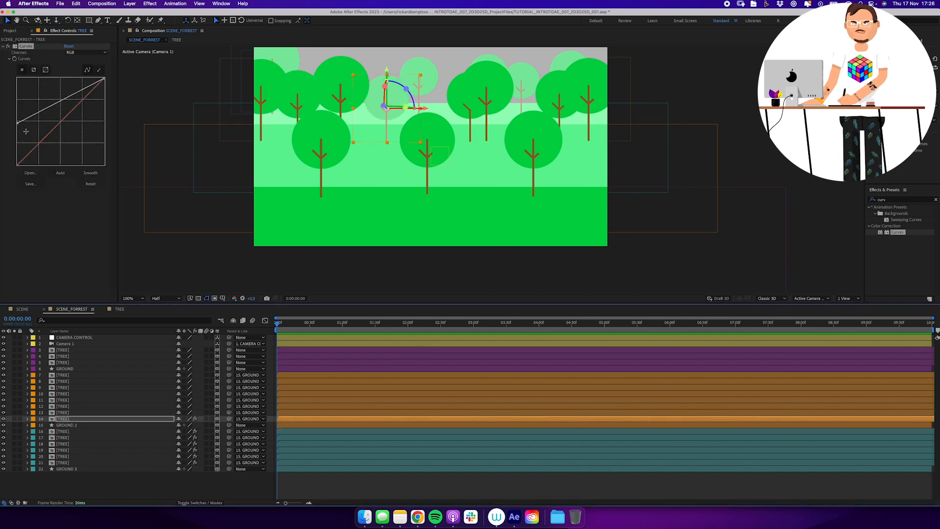
{"action": "left_click_drag", "start_coordinate": [18, 121], "coordinate": [18, 143]}
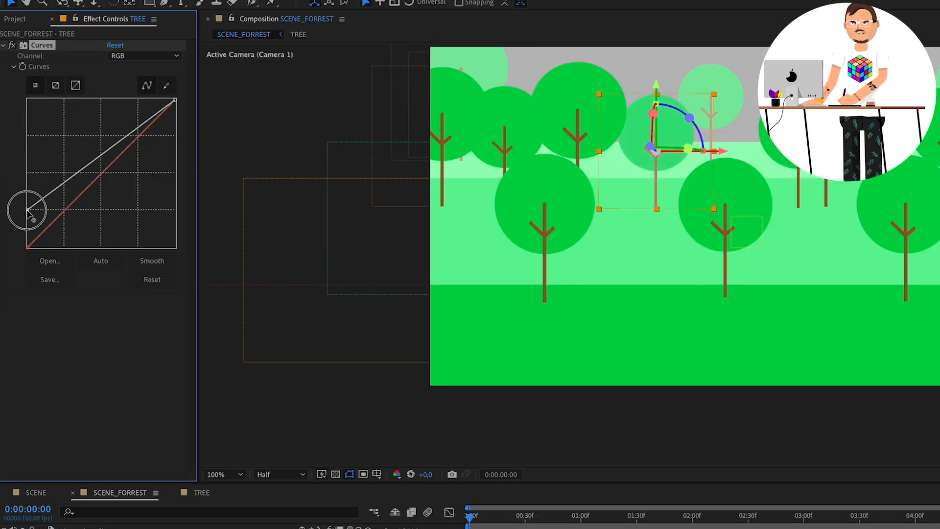
{"action": "mouse_move", "coordinate": [27, 211]}
{"action": "left_mouse_down"}
{"action": "mouse_move", "coordinate": [23, 239]}
{"action": "mouse_move", "coordinate": [20, 225]}
{"action": "left_mouse_up"}
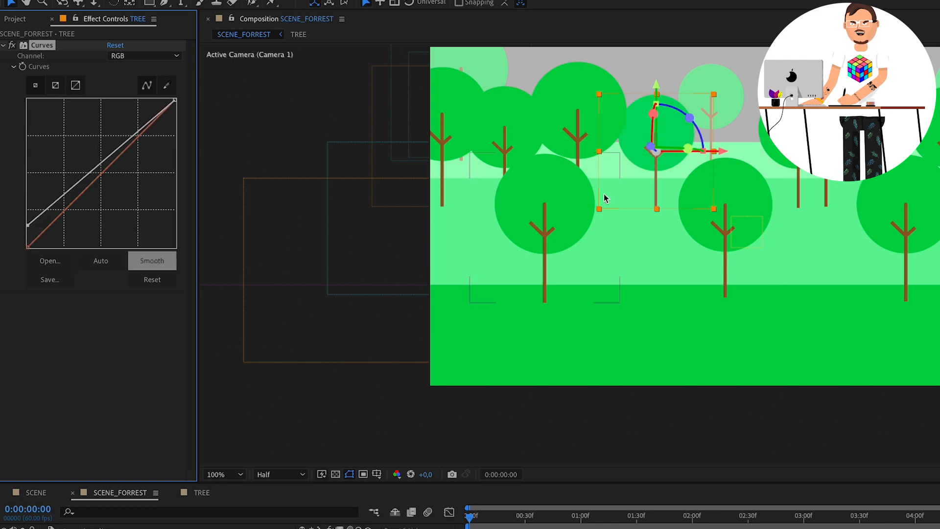
- Copy the weaker Curves effect to the remaining orange-labelled TREE layers and clear the selection
{"action": "left_click", "coordinate": [42, 69]}
{"action": "left_click", "coordinate": [42, 45]}
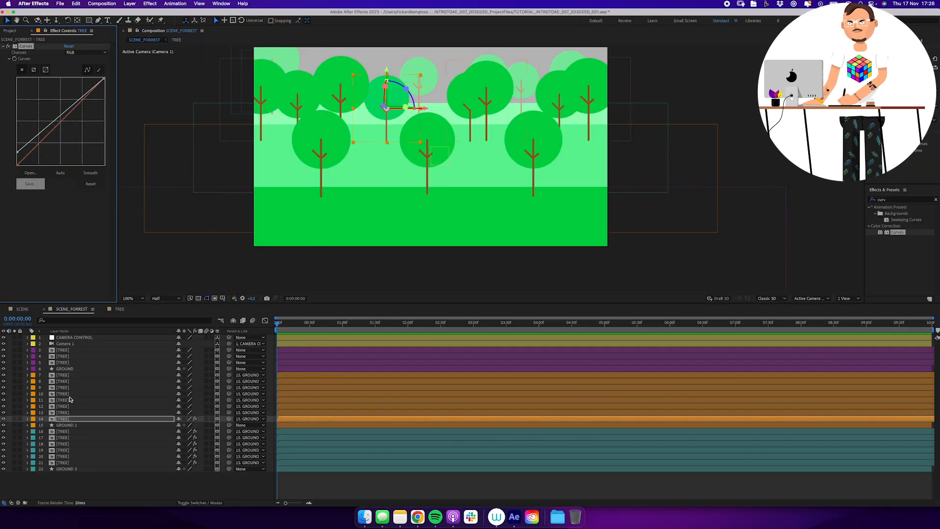
{"action": "left_click", "coordinate": [72, 375], "text": "shift"}
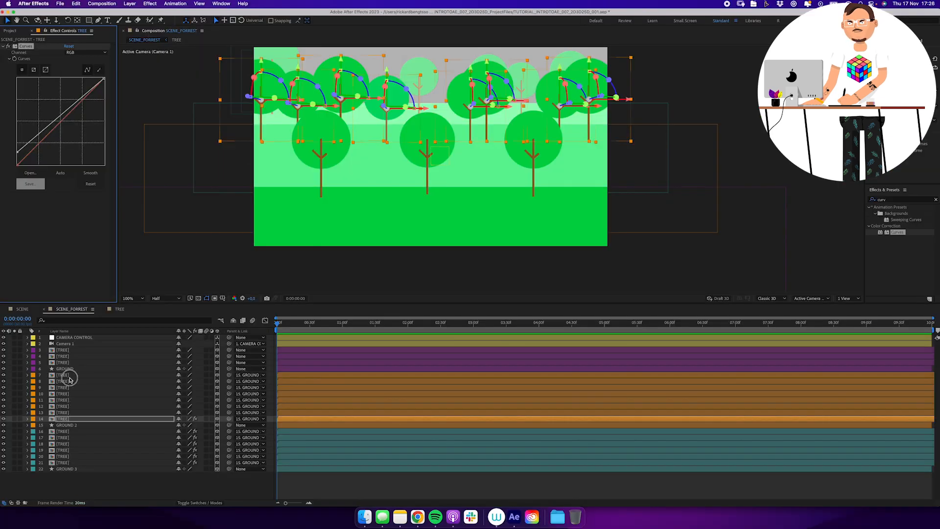
{"action": "key", "text": "super+v"}
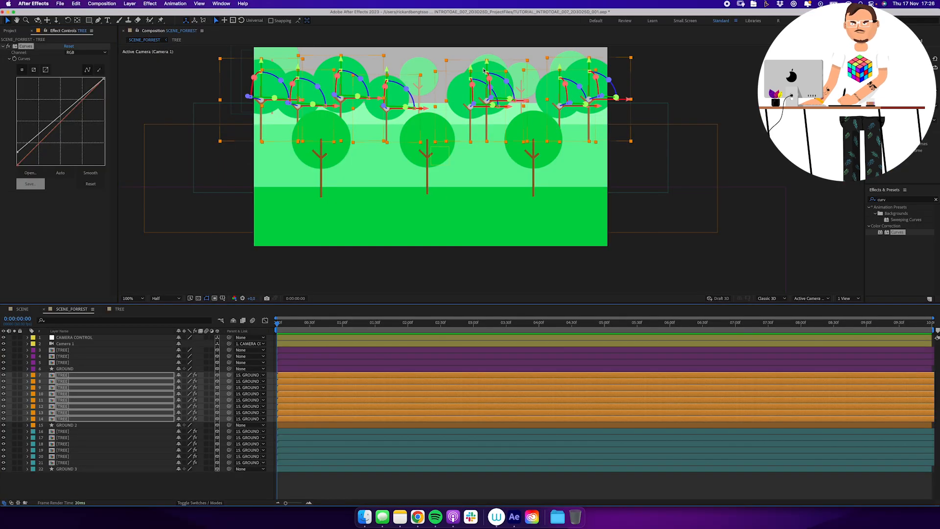
{"action": "left_click", "coordinate": [271, 365]}
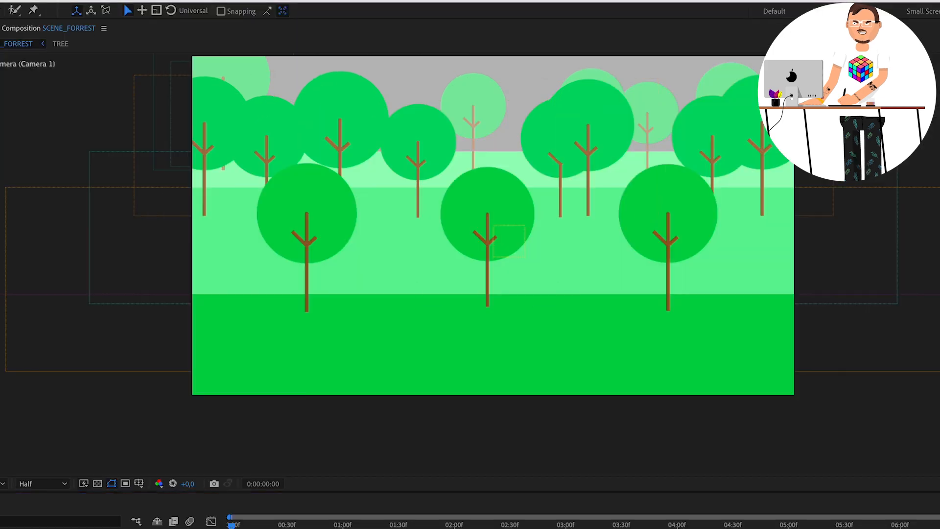
- Examine the tree rows in Custom View 1 with a front tree selected, and return to the active camera view
{"action": "key", "text": "F11"}
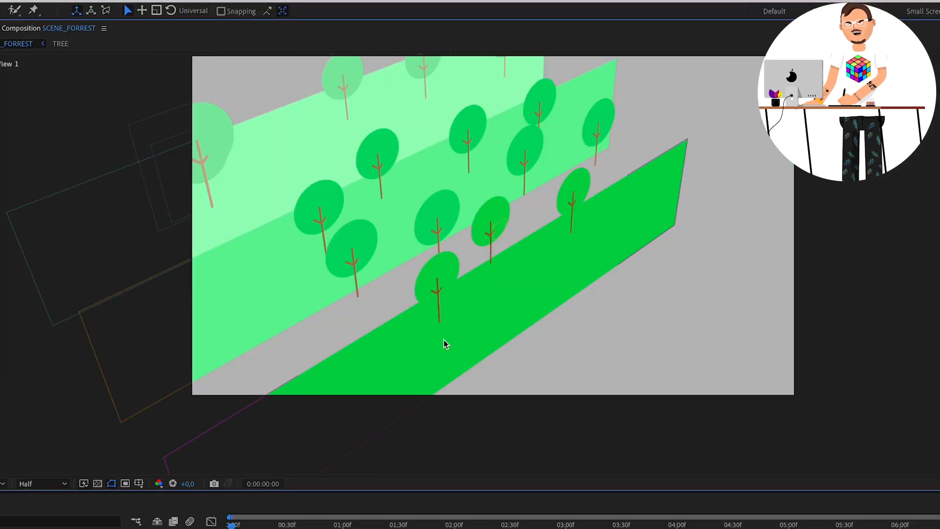
{"action": "left_click", "coordinate": [570, 218]}
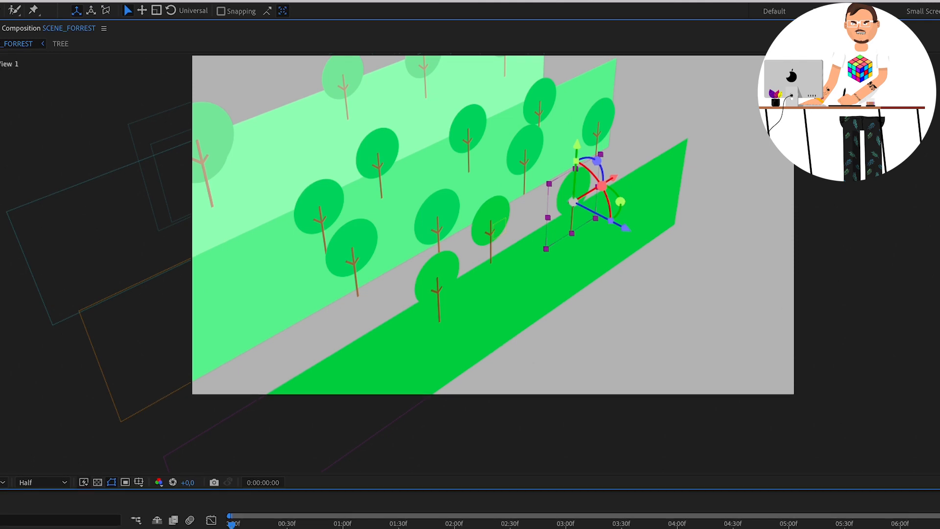
{"action": "key", "text": "F12"}
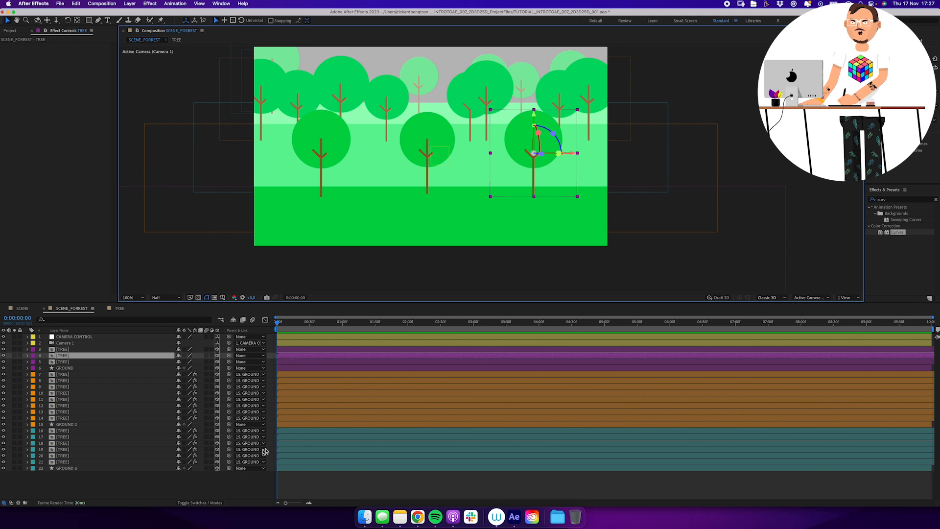
- Duplicate the topmost TREE layer, label the copy red, and move it toward the camera along Z as a foreground tree
{"action": "left_click", "coordinate": [83, 349]}
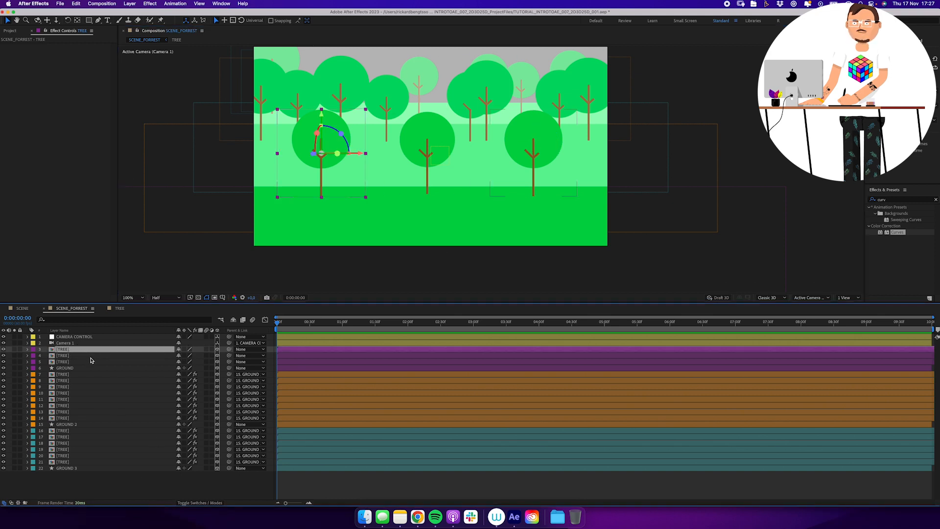
{"action": "key", "text": "super+d"}
{"action": "left_click", "coordinate": [29, 351]}
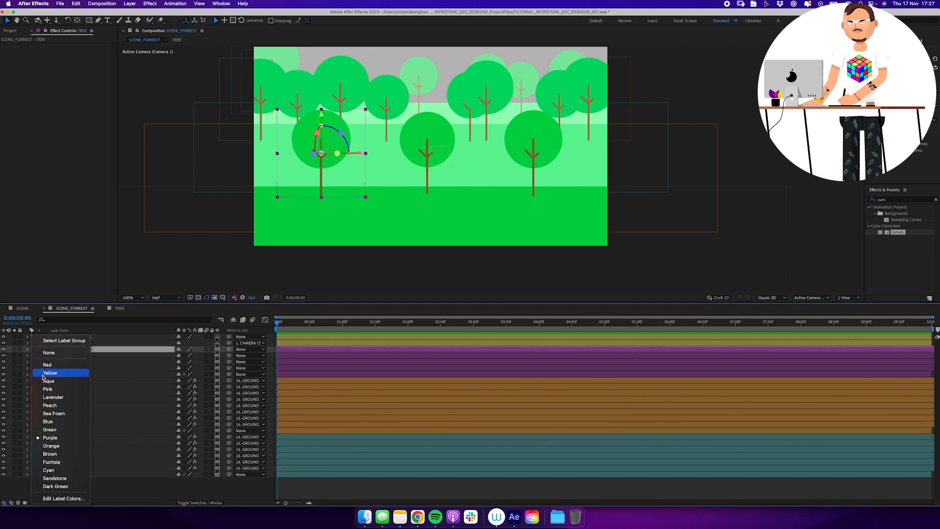
{"action": "left_click", "coordinate": [58, 362]}
{"action": "key", "text": "p"}
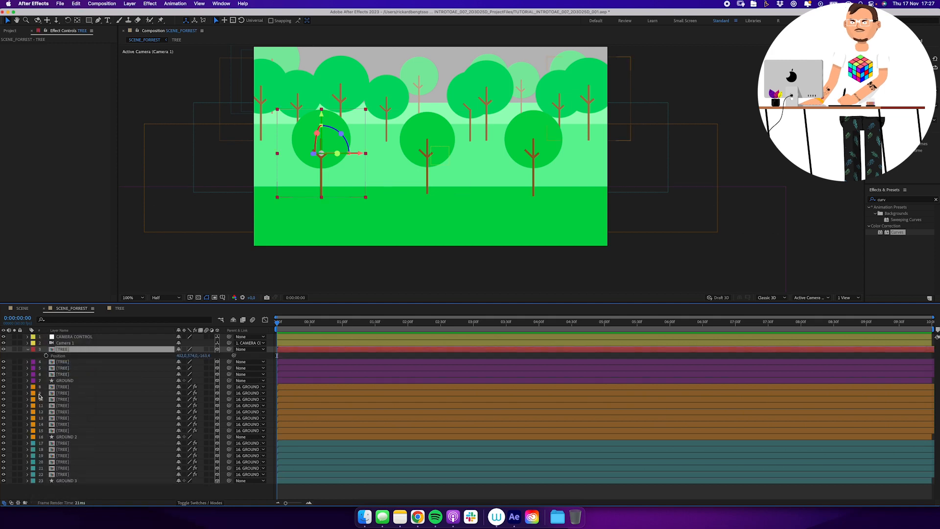
{"action": "left_click_drag", "start_coordinate": [206, 357], "coordinate": [166, 371]}
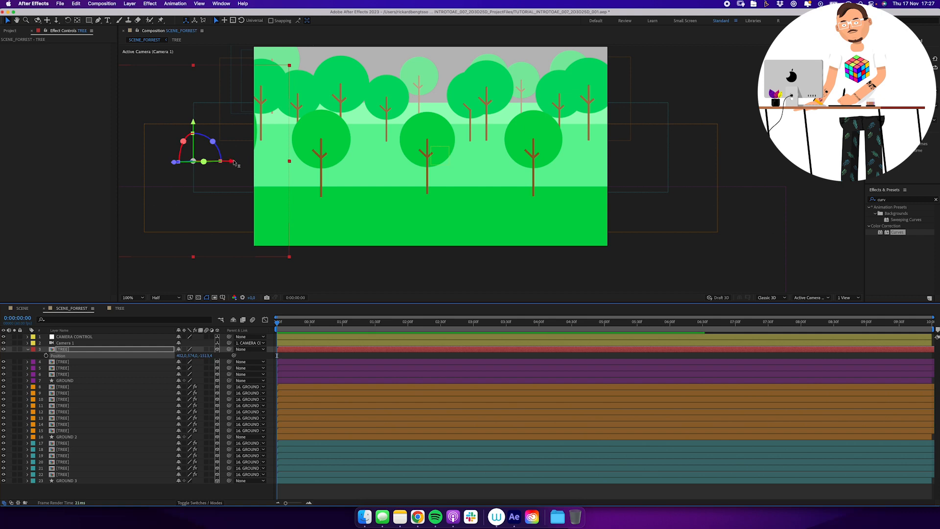
- Move the red foreground tree into the camera frame along X, set its Z position to about -1401.4, and duplicate it
{"action": "left_click_drag", "start_coordinate": [226, 161], "coordinate": [345, 166]}
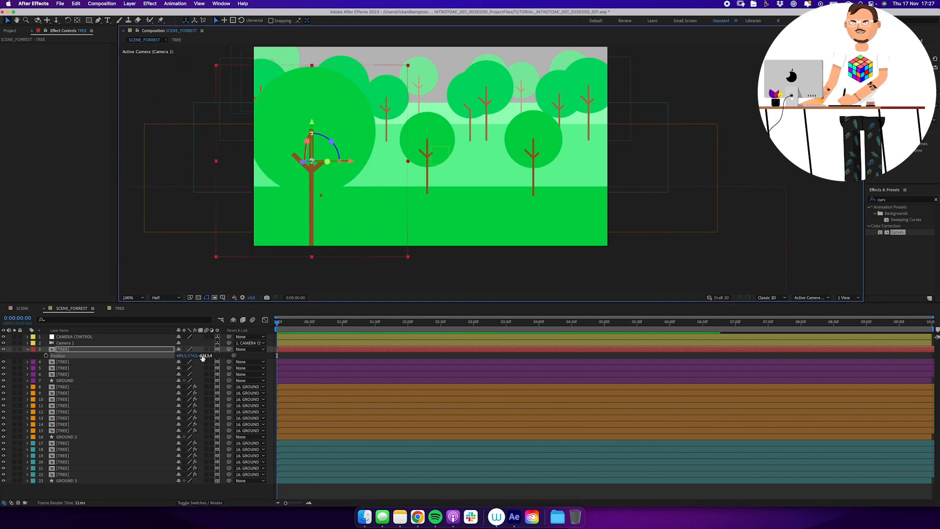
{"action": "left_click_drag", "start_coordinate": [204, 356], "coordinate": [206, 358]}
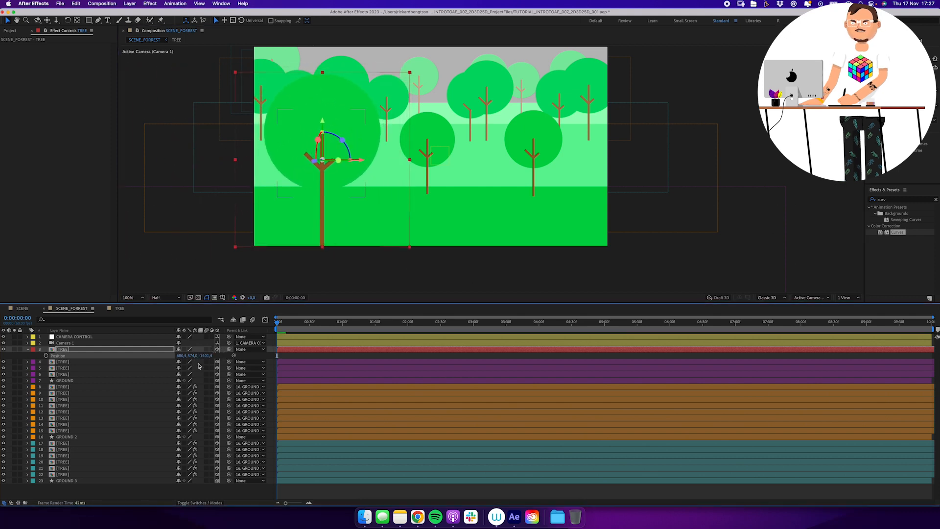
{"action": "left_click", "coordinate": [157, 350]}
{"action": "key", "text": "super+d"}
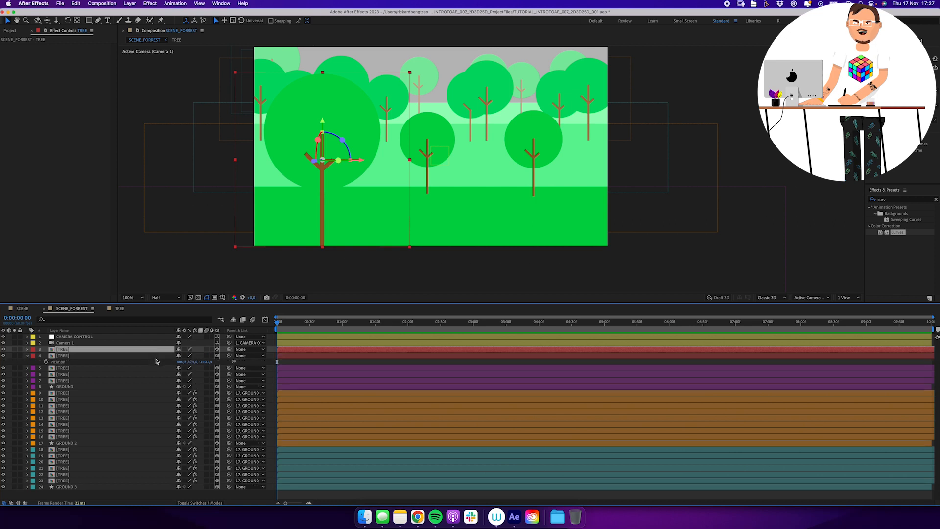
- Move the duplicated red tree along X to about 1374 and shift the original red tree outward to X 623.6
{"action": "key", "text": "p"}
{"action": "left_click_drag", "start_coordinate": [184, 355], "coordinate": [229, 356]}
{"action": "left_click", "coordinate": [105, 362]}
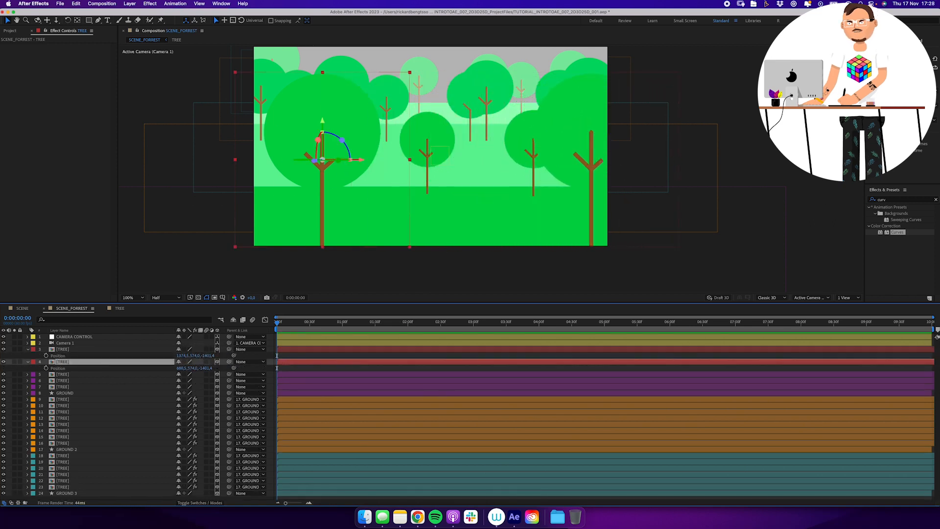
{"action": "left_click_drag", "start_coordinate": [359, 159], "coordinate": [338, 159]}
{"action": "left_click", "coordinate": [28, 349]}
- Change the fill of the purple-labelled GROUND shape to a darker green, about hex 3ABF54
{"action": "left_click", "coordinate": [78, 387]}
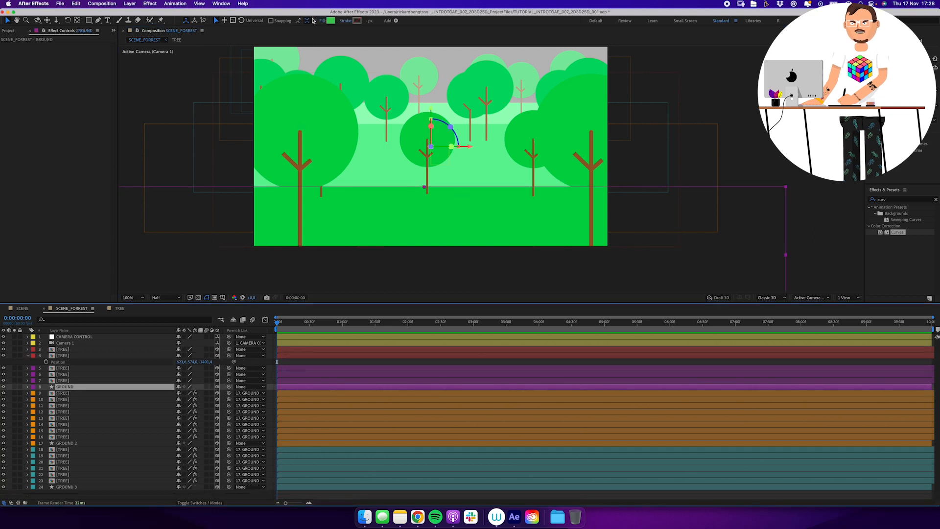
{"action": "left_click", "coordinate": [330, 21]}
{"action": "left_click", "coordinate": [298, 107]}
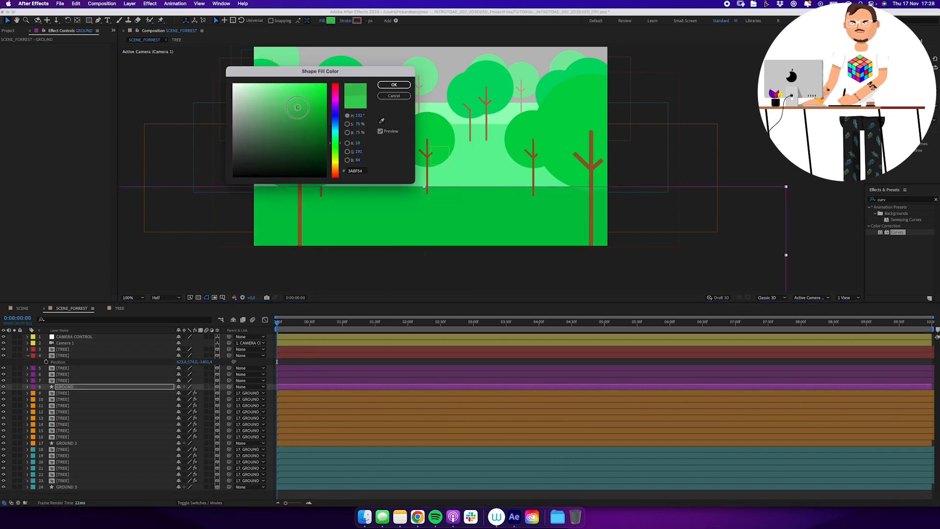
{"action": "left_click", "coordinate": [392, 84]}
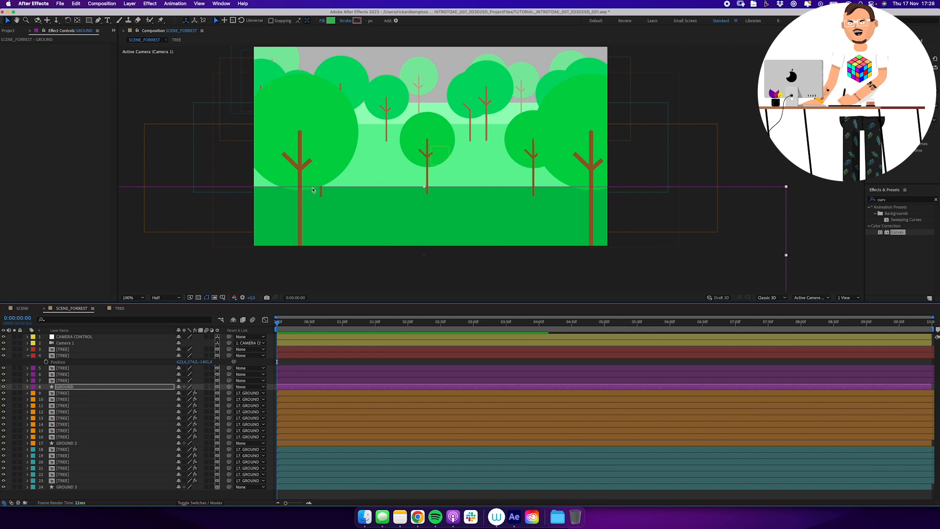
- Expand Camera 1's Camera Options and turn on Depth of Field
{"action": "left_click", "coordinate": [88, 338]}
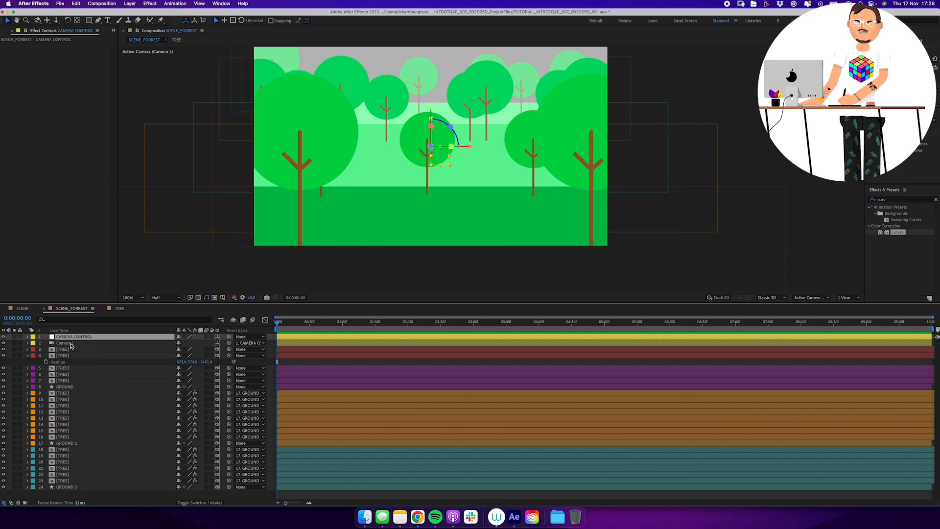
{"action": "left_click", "coordinate": [70, 345]}
{"action": "left_click", "coordinate": [27, 343]}
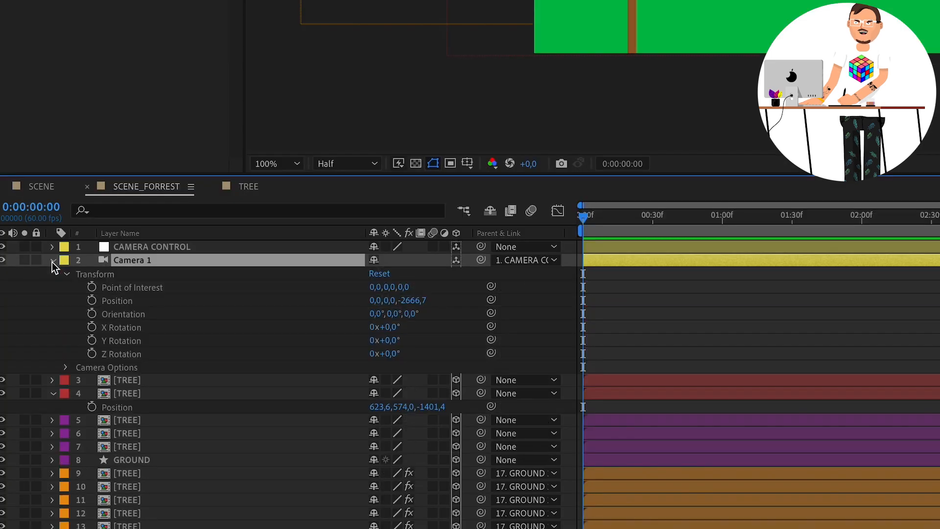
{"action": "left_click", "coordinate": [67, 274]}
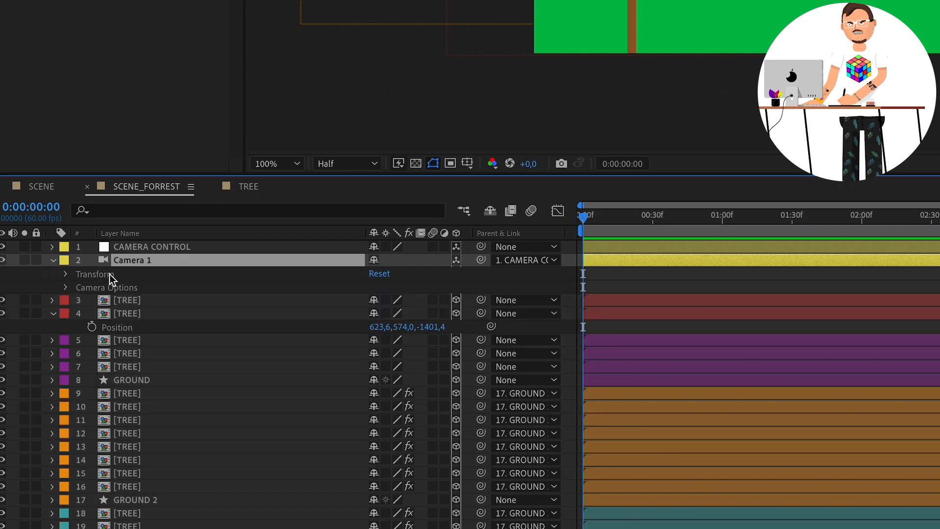
{"action": "left_click", "coordinate": [65, 287]}
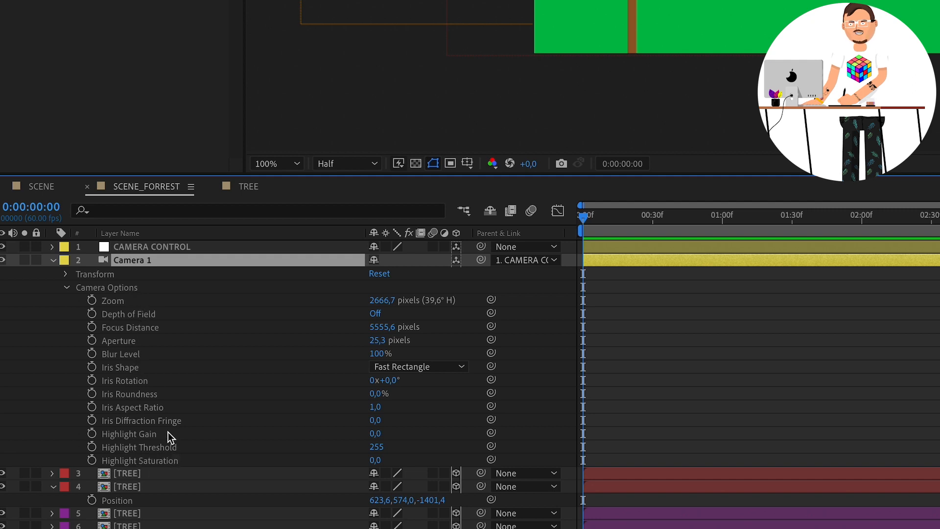
{"action": "left_click", "coordinate": [127, 318]}
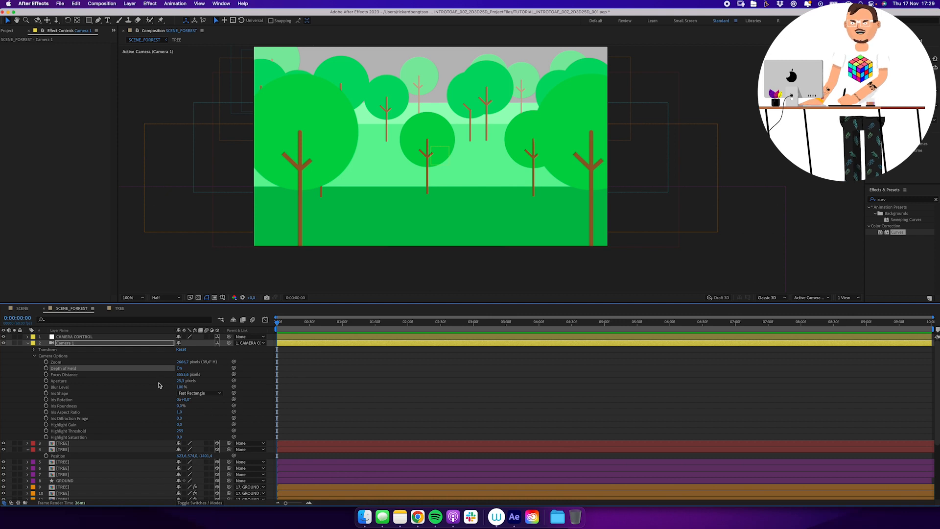
- Set Camera 1's Blur Level to 300%, Aperture to 125.3 pixels and Focus Distance to about 1175.6 pixels
{"action": "left_click_drag", "start_coordinate": [185, 389], "coordinate": [252, 388]}
{"action": "left_click", "coordinate": [182, 386]}
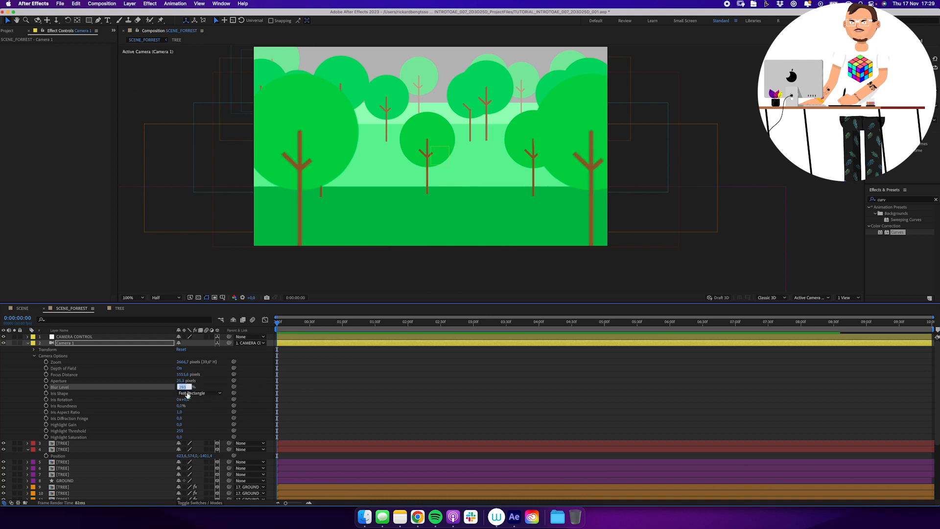
{"action": "key", "text": "Return"}
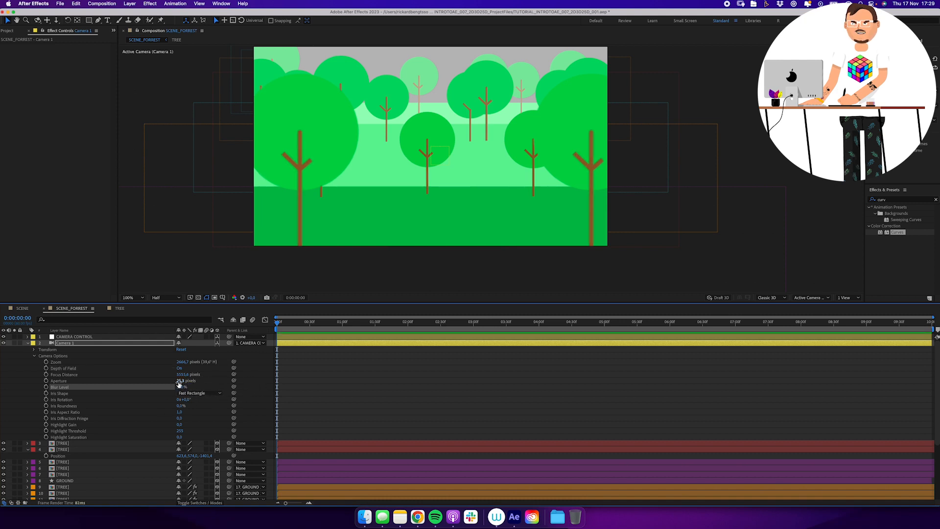
{"action": "left_click_drag", "start_coordinate": [180, 381], "coordinate": [212, 379]}
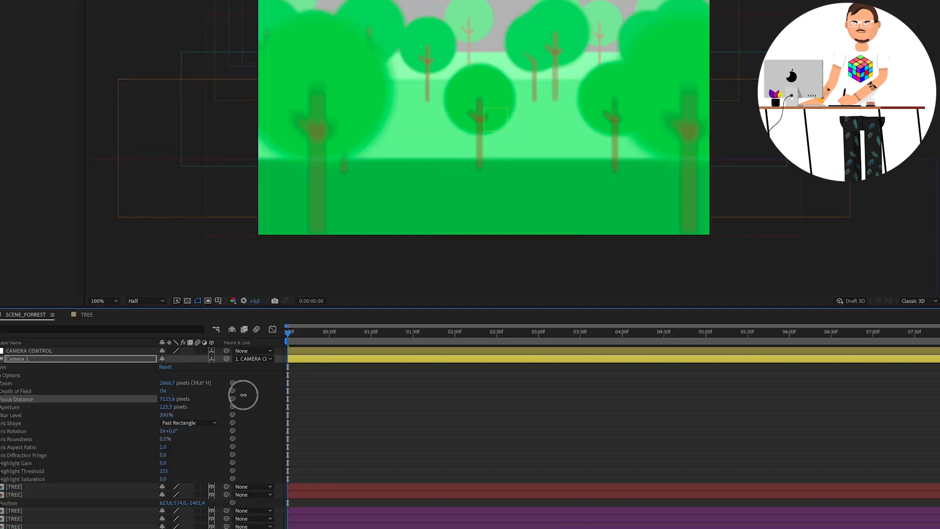
{"action": "left_click_drag", "start_coordinate": [311, 385], "coordinate": [19, 431]}
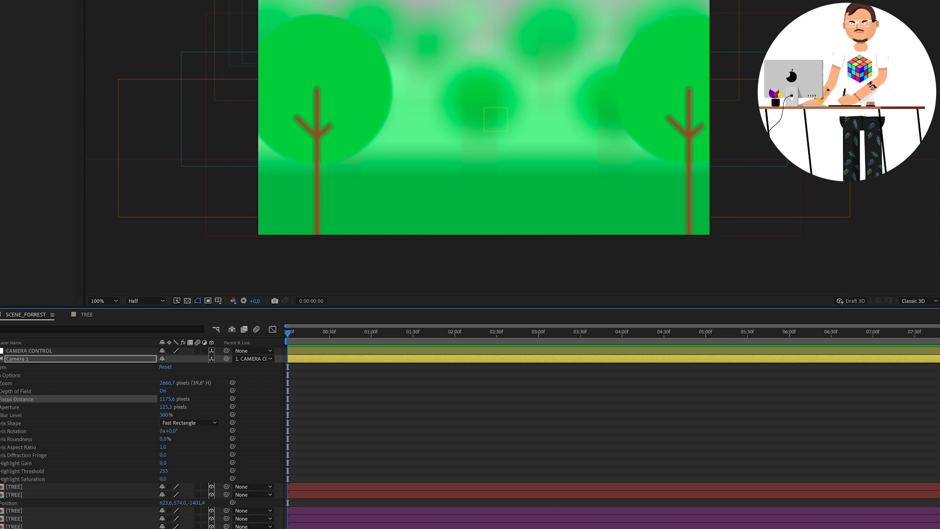
- Examine the camera's focus plane relative to the tree rows in Custom View 1 and in Top view
{"action": "left_click", "coordinate": [815, 298]}
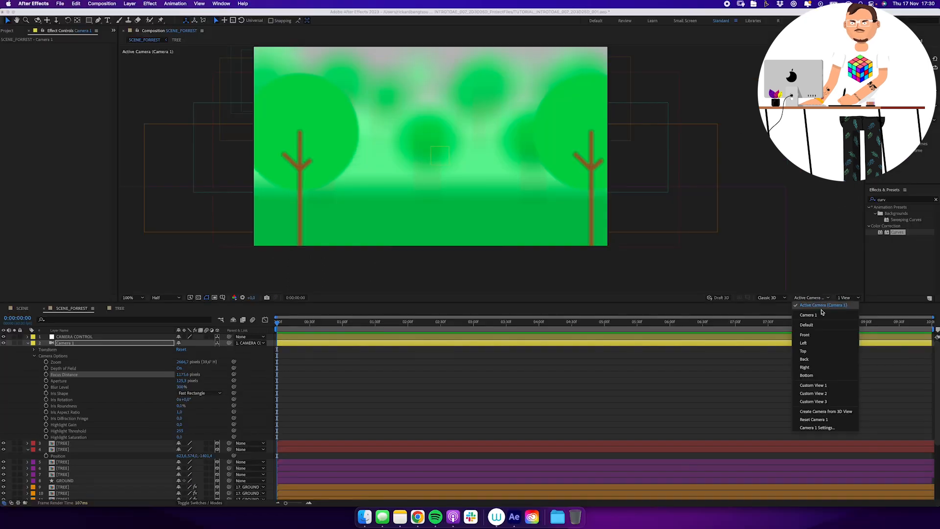
{"action": "left_click", "coordinate": [820, 386]}
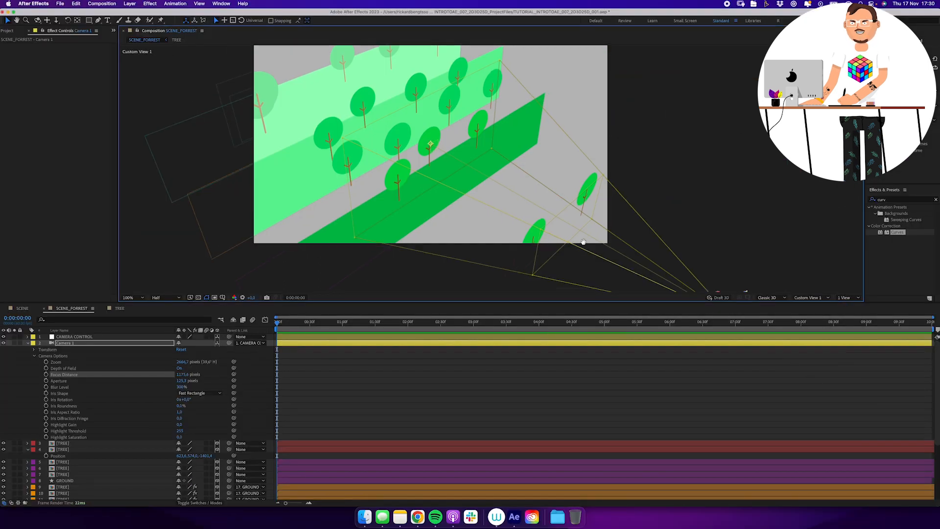
{"action": "left_click_drag", "start_coordinate": [583, 241], "coordinate": [553, 221]}
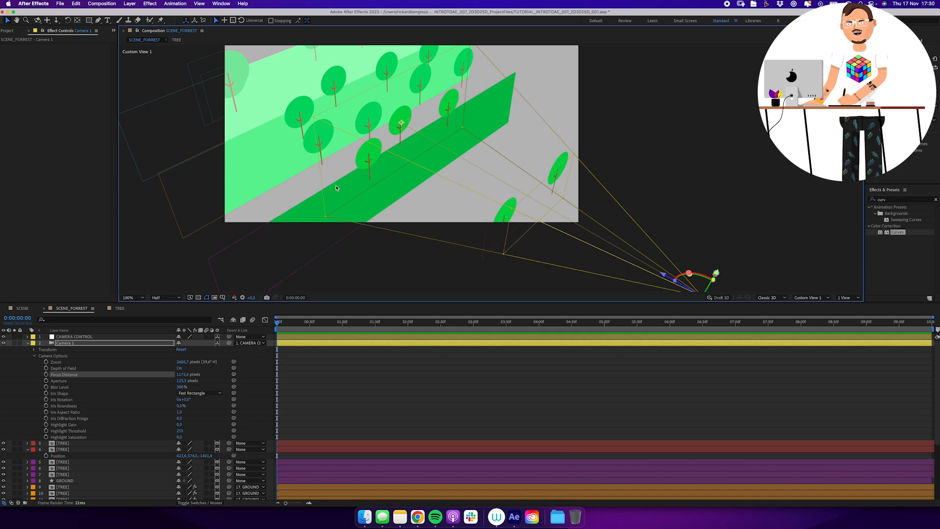
{"action": "left_click_drag", "start_coordinate": [408, 181], "coordinate": [416, 214]}
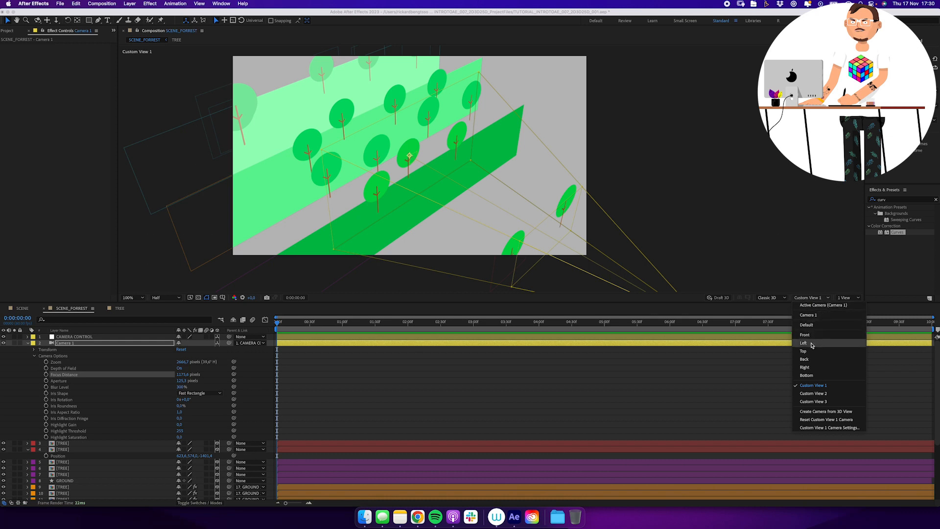
{"action": "left_click", "coordinate": [805, 351]}
{"action": "key", "text": "z"}
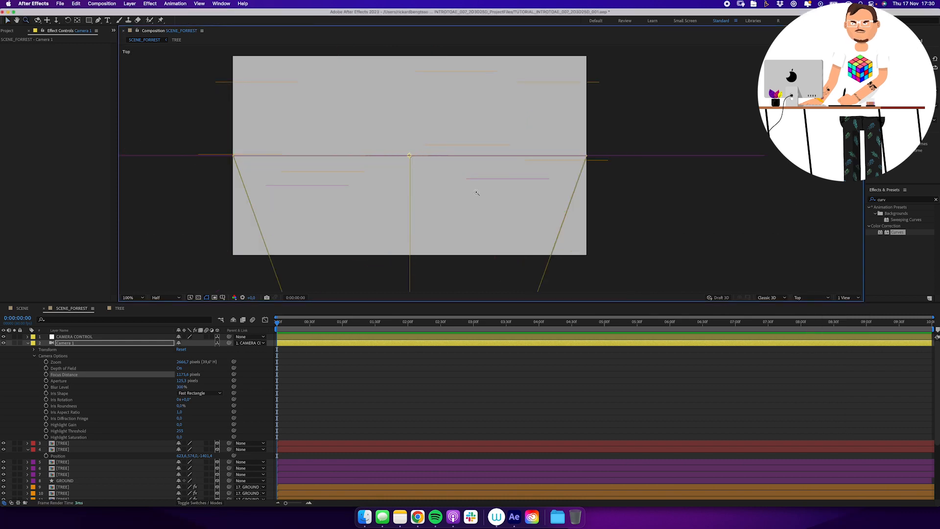
{"action": "left_click", "coordinate": [478, 191], "text": "alt"}
{"action": "left_click", "coordinate": [479, 191], "text": "alt"}
{"action": "left_click_drag", "start_coordinate": [482, 194], "coordinate": [468, 171]}
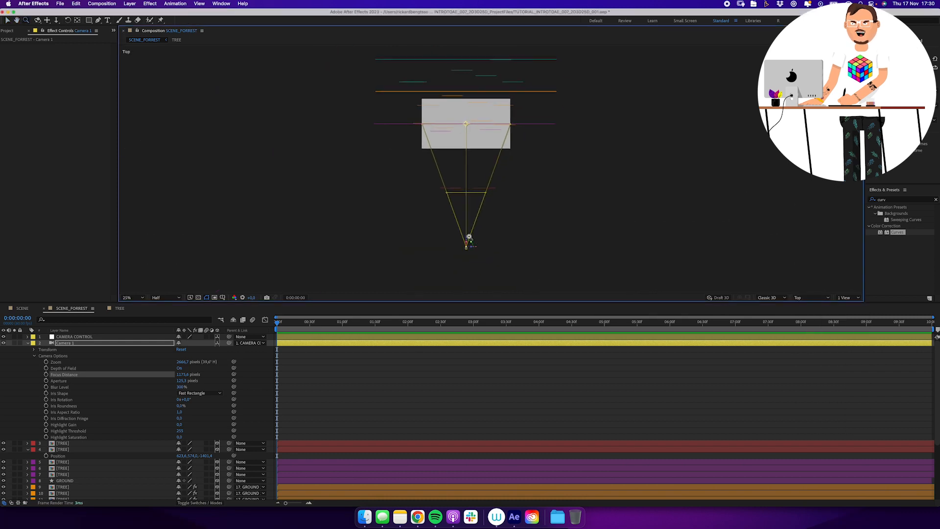
{"action": "key", "text": "v"}
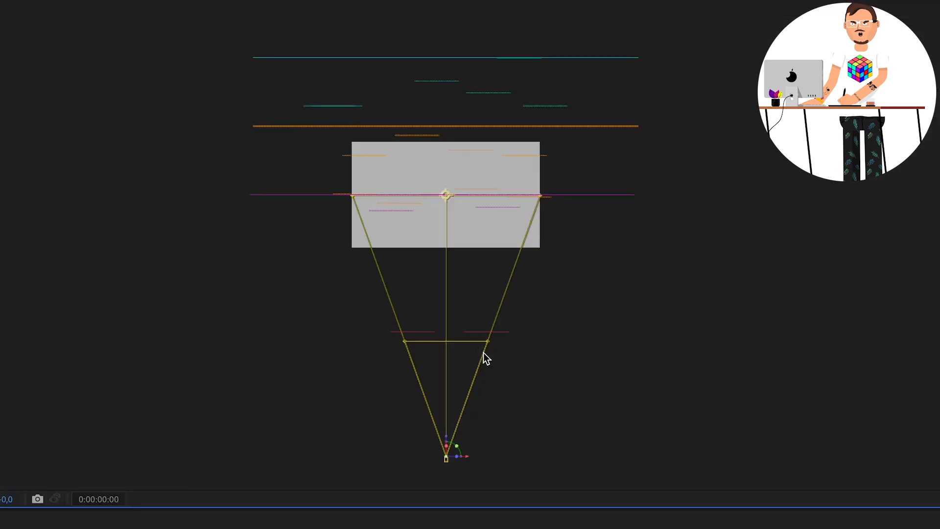
- Locate the two red foreground trees and the purple-labelled trees with their GROUND layer in Top view by selecting each group
{"action": "left_click", "coordinate": [505, 334]}
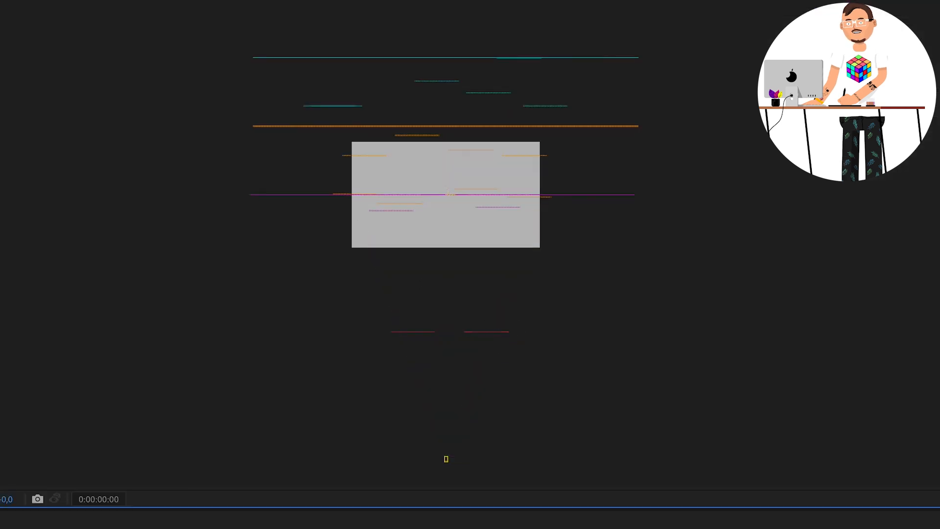
{"action": "left_click", "coordinate": [413, 332]}
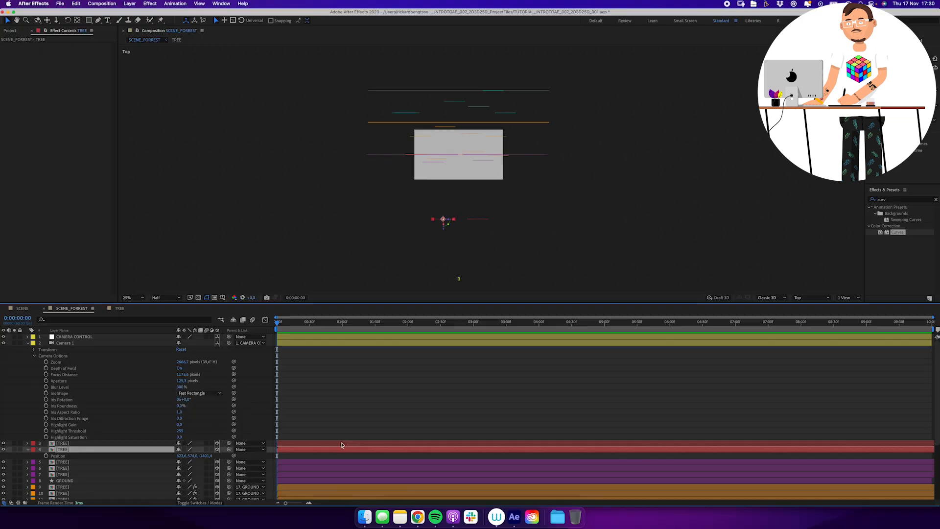
{"action": "left_click", "coordinate": [341, 443], "text": "shift"}
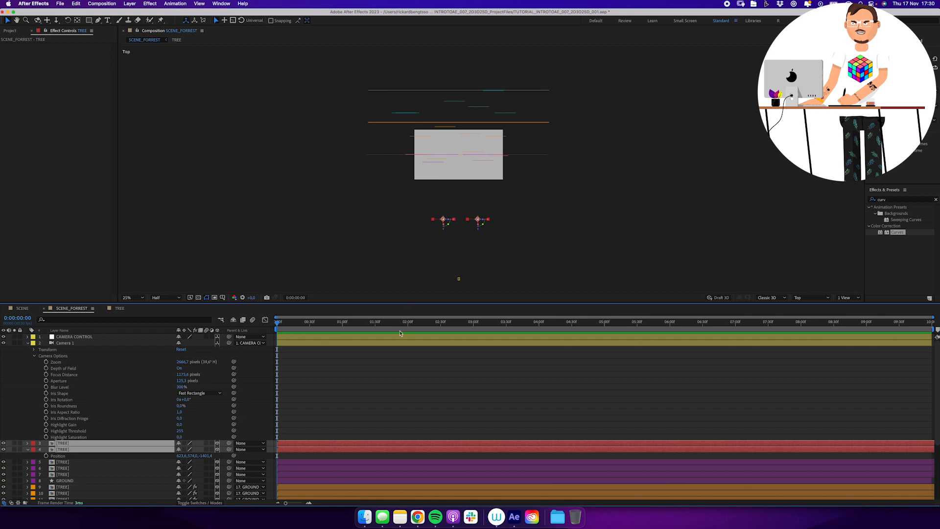
{"action": "left_click", "coordinate": [380, 383]}
{"action": "left_click", "coordinate": [300, 463]}
{"action": "left_click", "coordinate": [302, 481], "text": "shift"}
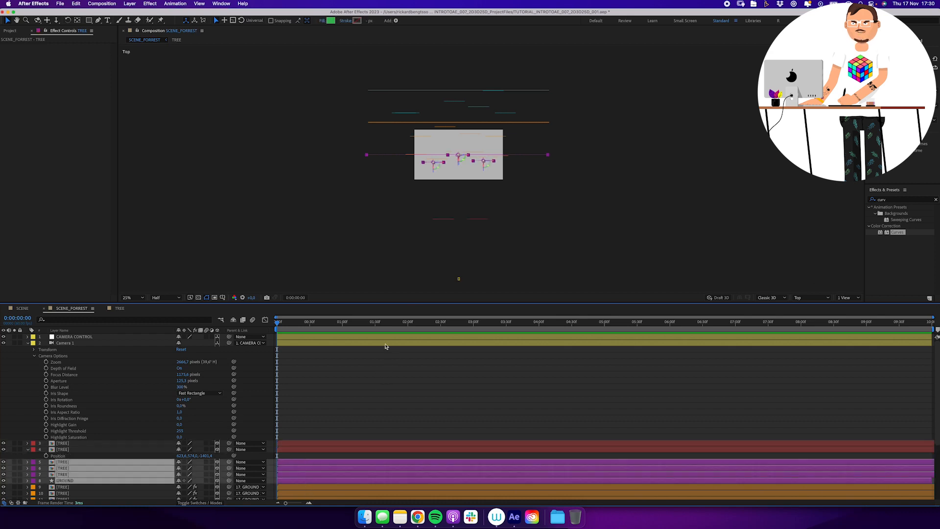
{"action": "key", "text": "z"}
{"action": "left_click", "coordinate": [481, 158]}
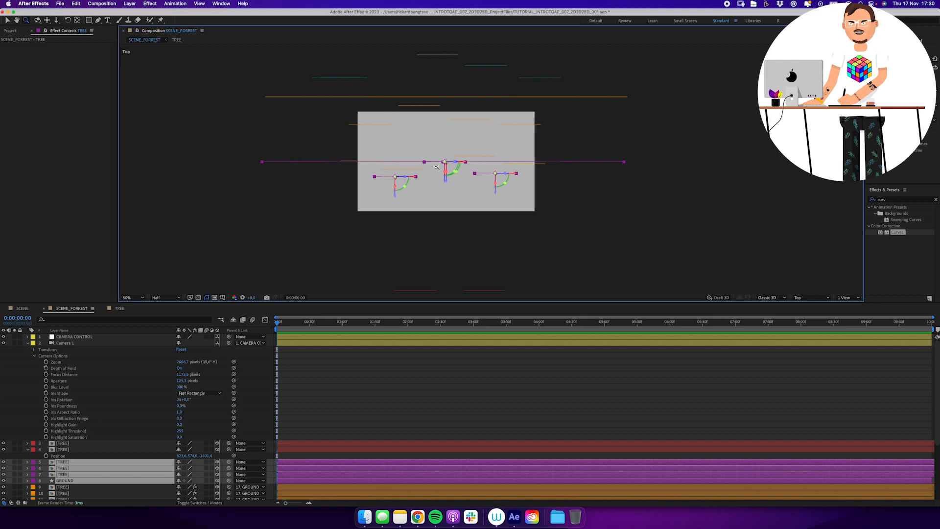
- Set Camera 1's Focus Distance to 1685.6 pixels, placing the focus plane between the red and purple tree rows
{"action": "scroll", "coordinate": [344, 388], "scroll_direction": "down", "scroll_amount": 5}
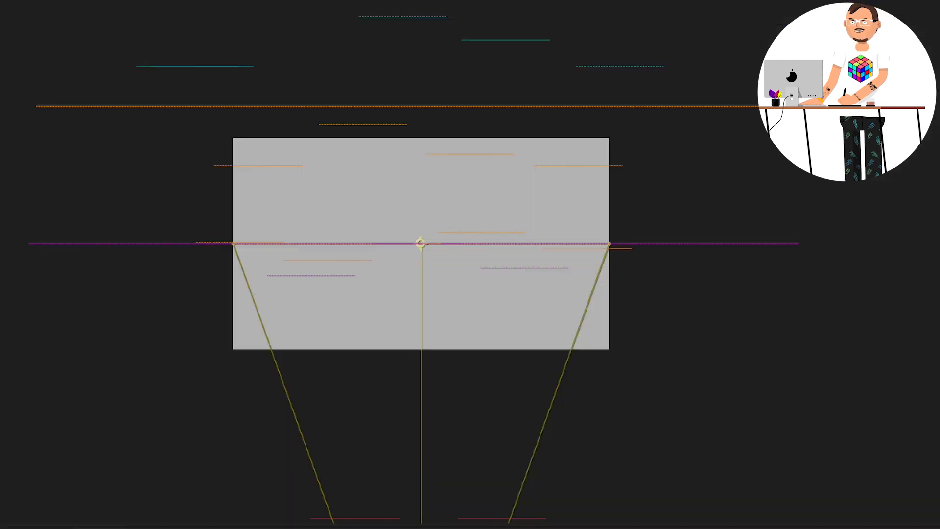
{"action": "left_click_drag", "start_coordinate": [378, 227], "coordinate": [367, 205]}
{"action": "left_click", "coordinate": [414, 323], "text": "alt"}
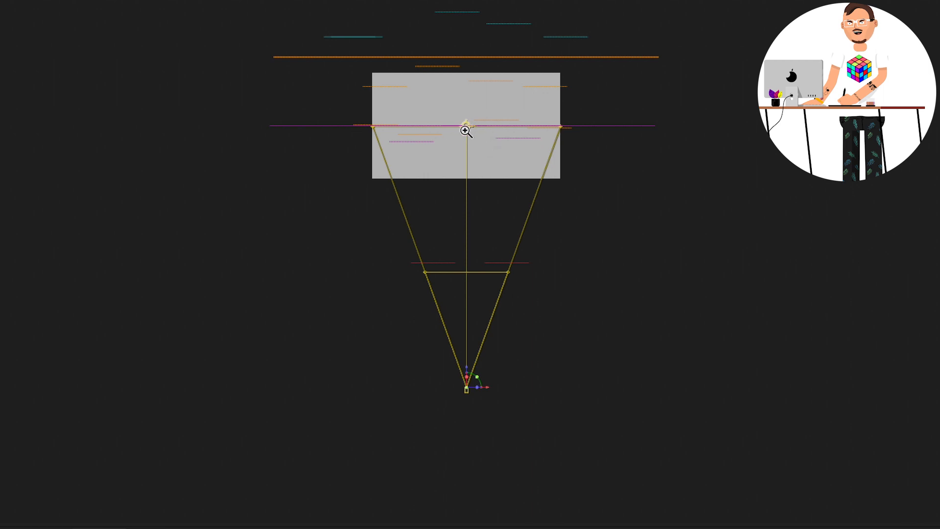
{"action": "left_click", "coordinate": [491, 167]}
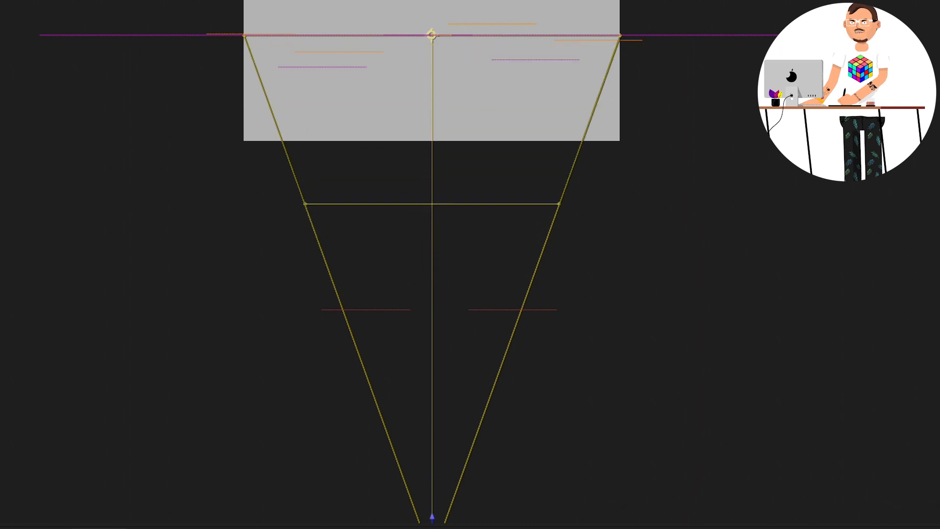
{"action": "mouse_move", "coordinate": [194, 382]}
{"action": "left_mouse_down"}
{"action": "mouse_move", "coordinate": [162, 383]}
{"action": "mouse_move", "coordinate": [232, 369]}
{"action": "mouse_move", "coordinate": [198, 374]}
{"action": "left_mouse_up"}
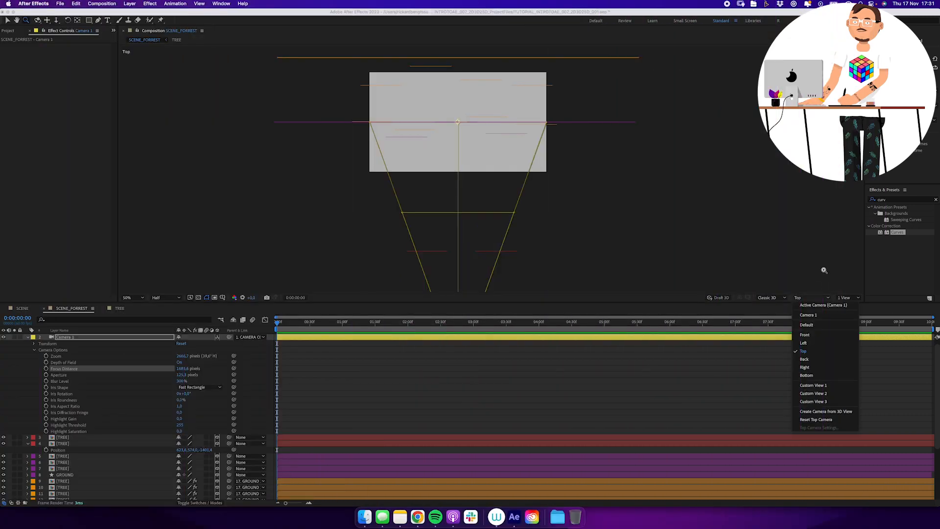
- Frame the camera and all layer rows in Top view and change the composition's view layout to 2 Views
{"action": "left_click", "coordinate": [815, 332]}
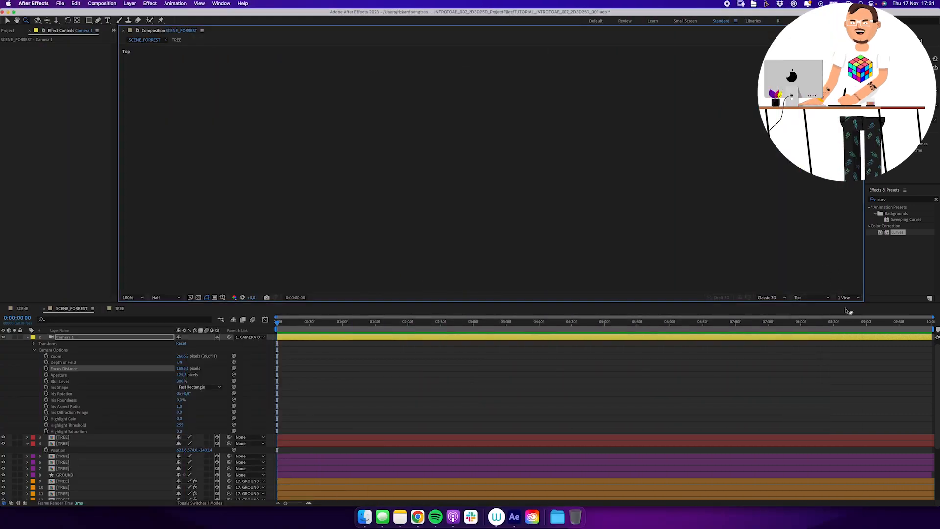
{"action": "scroll", "coordinate": [473, 173], "scroll_direction": "down", "scroll_amount": 6}
{"action": "scroll", "coordinate": [474, 175], "scroll_direction": "up", "scroll_amount": 2}
{"action": "left_click_drag", "start_coordinate": [439, 137], "coordinate": [479, 174]}
{"action": "scroll", "coordinate": [468, 169], "scroll_direction": "up", "scroll_amount": 1}
{"action": "left_click", "coordinate": [852, 299]}
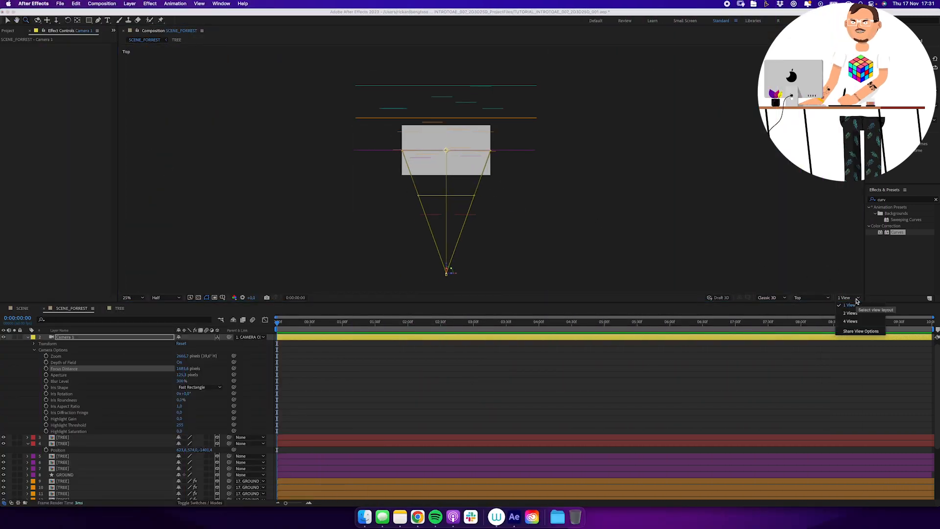
{"action": "left_click", "coordinate": [852, 316]}
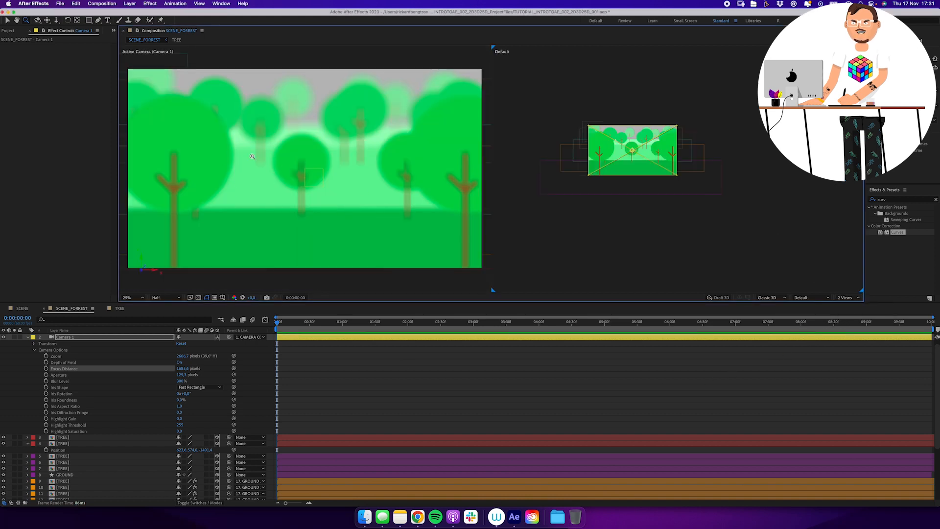
- Show the Top view beside the active camera view and adjust Camera 1's Focus Distance
{"action": "left_click", "coordinate": [610, 163]}
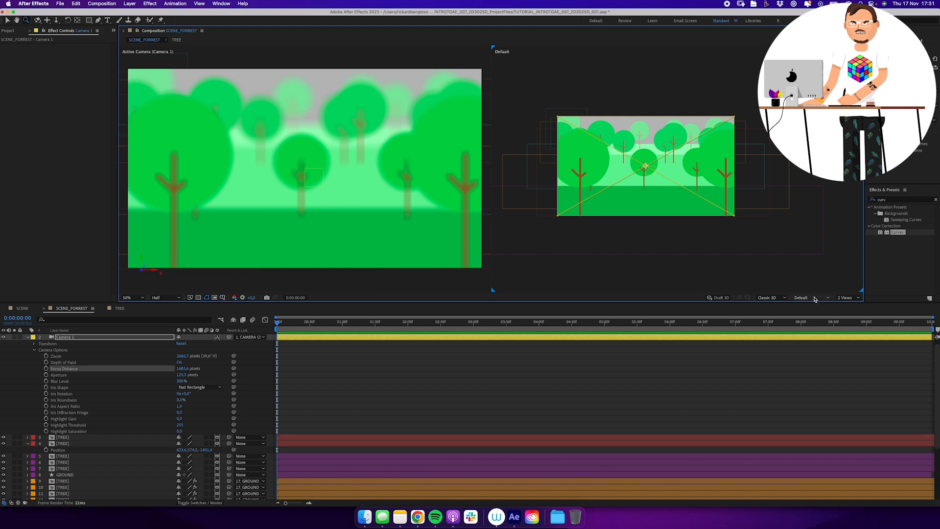
{"action": "left_click", "coordinate": [812, 298]}
{"action": "left_click", "coordinate": [803, 350]}
{"action": "scroll", "coordinate": [710, 226], "scroll_direction": "down", "scroll_amount": 2}
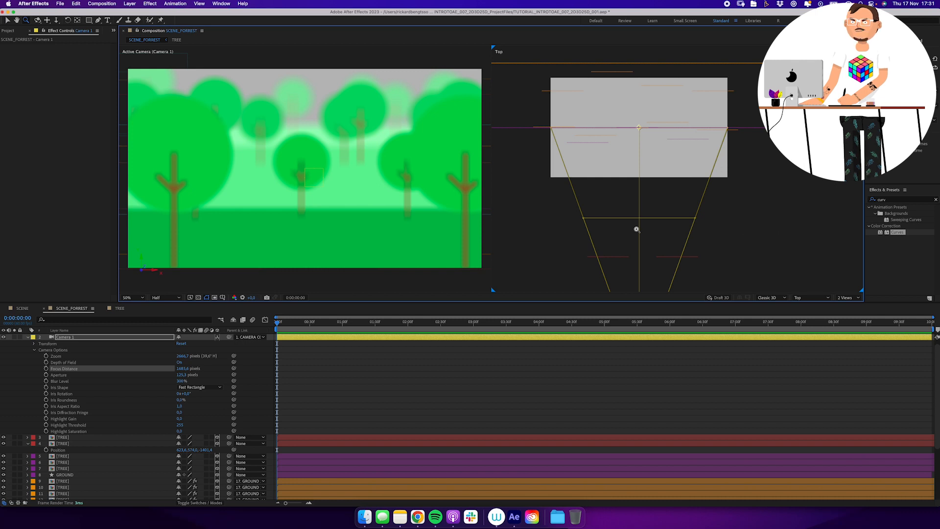
{"action": "left_click_drag", "start_coordinate": [184, 367], "coordinate": [53, 394]}
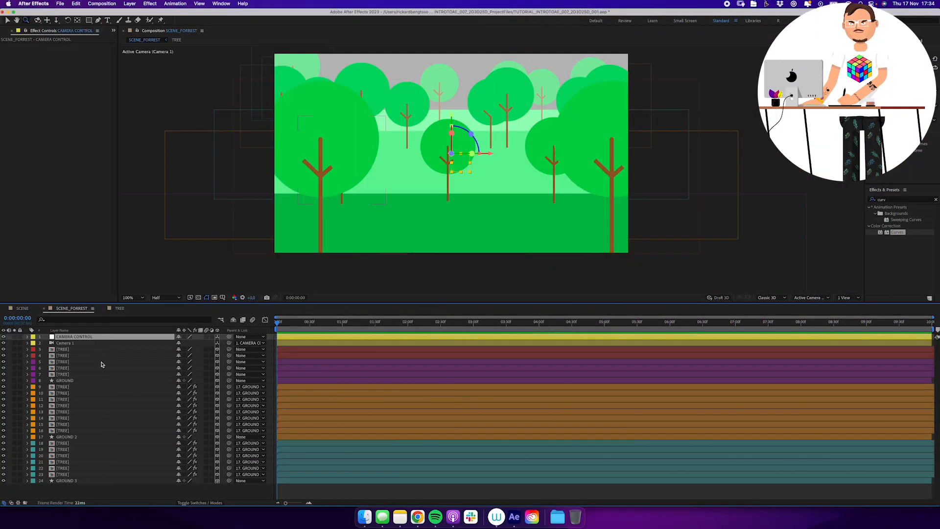
- Keyframe CAMERA CONTROL's Position at 0 and 3 seconds, from 960, -1060, 0 to 960, 540, 0
{"action": "key", "text": "p"}
{"action": "left_click", "coordinate": [46, 342]}
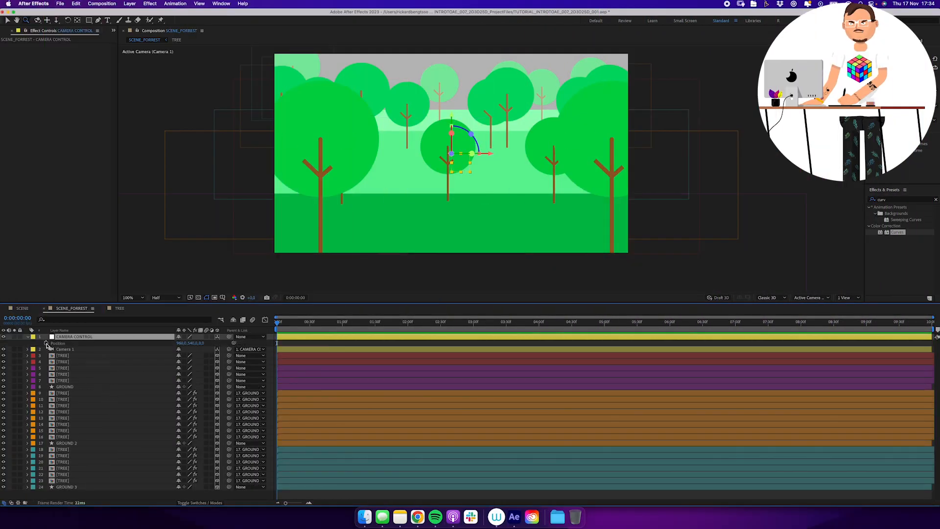
{"action": "left_click", "coordinate": [15, 318]}
{"action": "left_click", "coordinate": [24, 318]}
{"action": "type", "text": "300"}
{"action": "key", "text": "Return"}
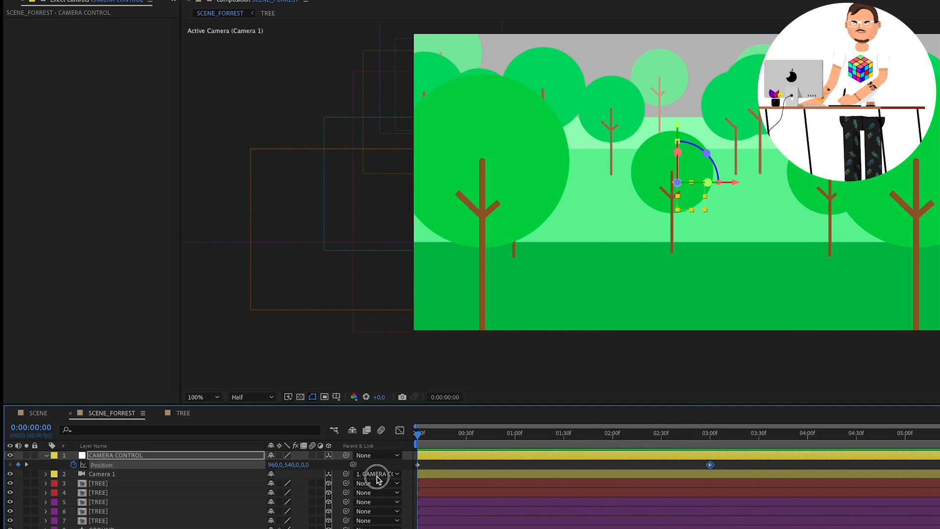
{"action": "left_click_drag", "start_coordinate": [297, 468], "coordinate": [205, 470]}
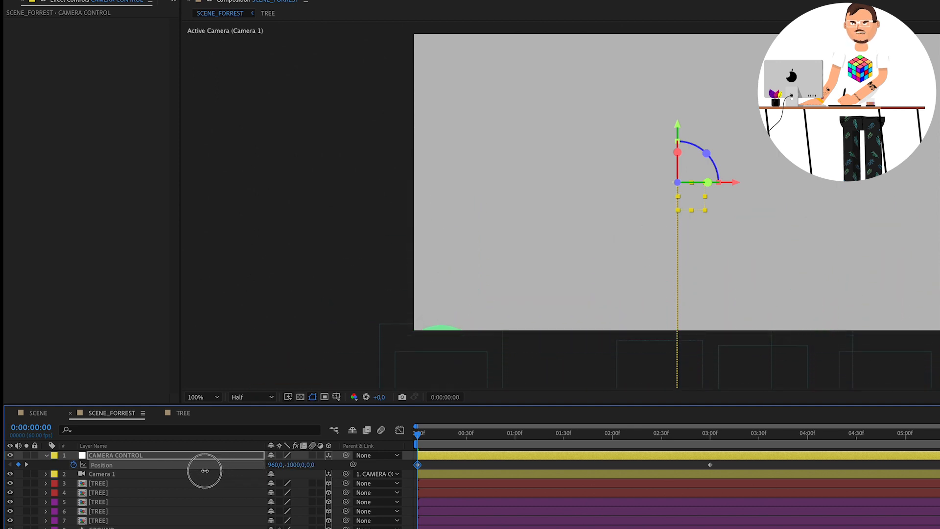
- Apply Easy Ease to CAMERA CONTROL's 3-second Position keyframe and raise its incoming influence to about 87% in the speed graph
{"action": "left_click", "coordinate": [709, 465]}
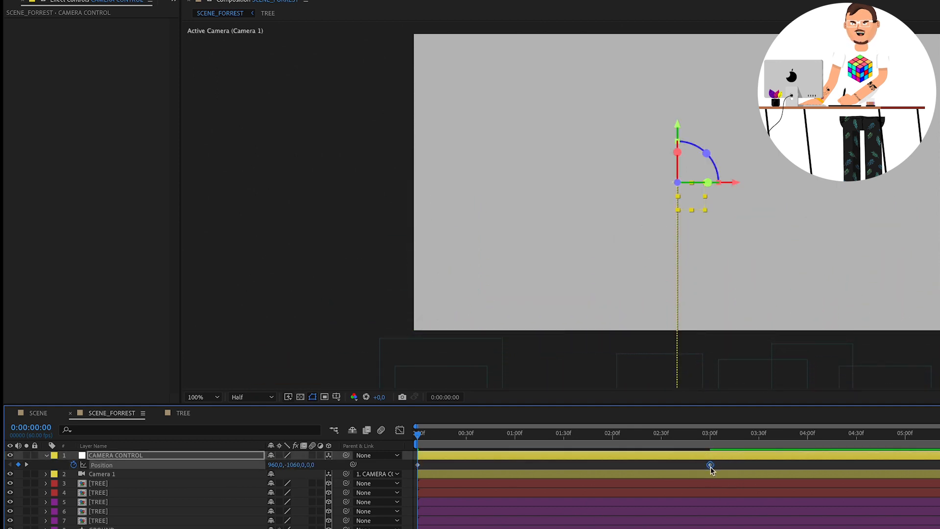
{"action": "right_click", "coordinate": [711, 467]}
{"action": "mouse_move", "coordinate": [547, 444]}
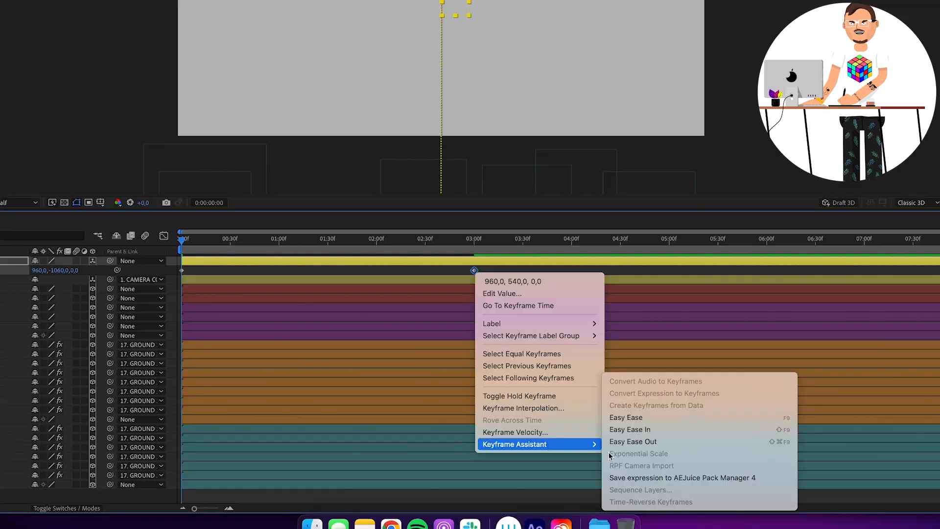
{"action": "left_click", "coordinate": [629, 417]}
{"action": "left_click", "coordinate": [163, 236]}
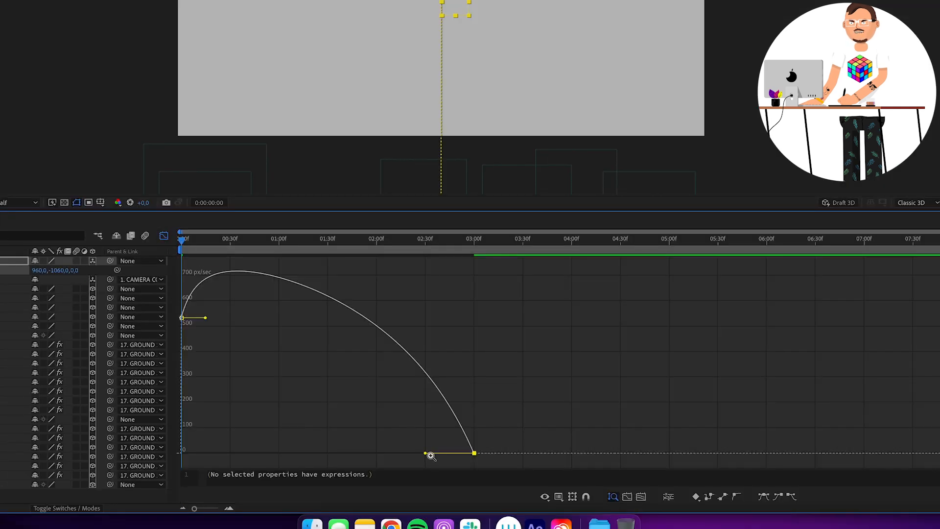
{"action": "left_click_drag", "start_coordinate": [425, 454], "coordinate": [346, 453]}
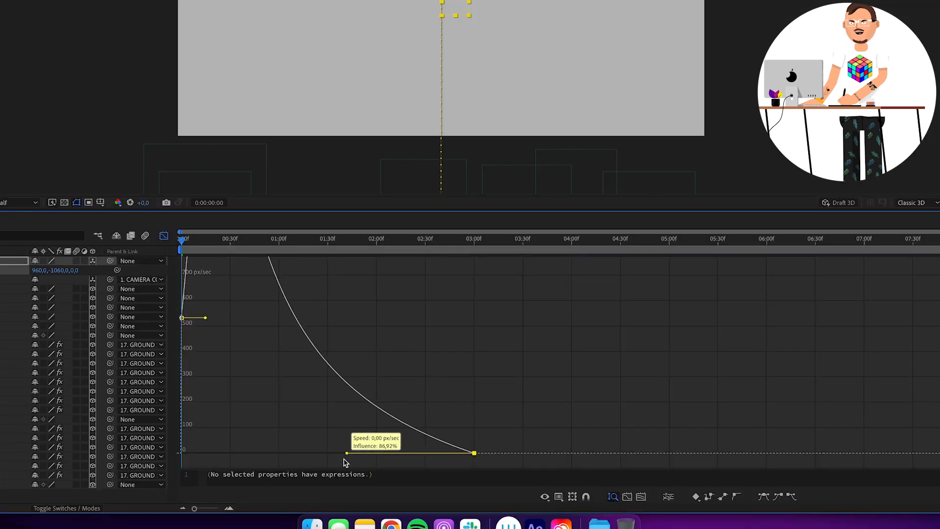
{"action": "left_click", "coordinate": [163, 236]}
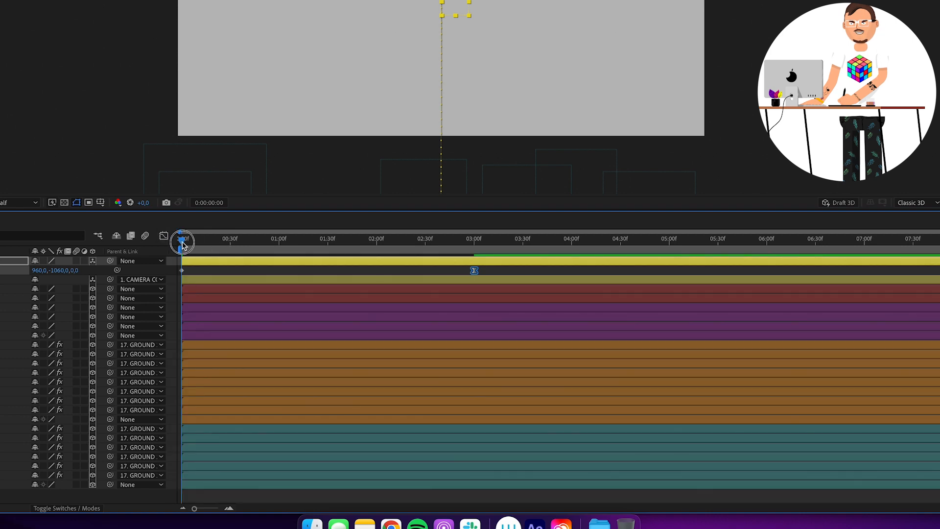
- Preview the camera's eased descent into the forest from the start to just past 4 seconds
{"action": "left_click_drag", "start_coordinate": [189, 244], "coordinate": [233, 242]}
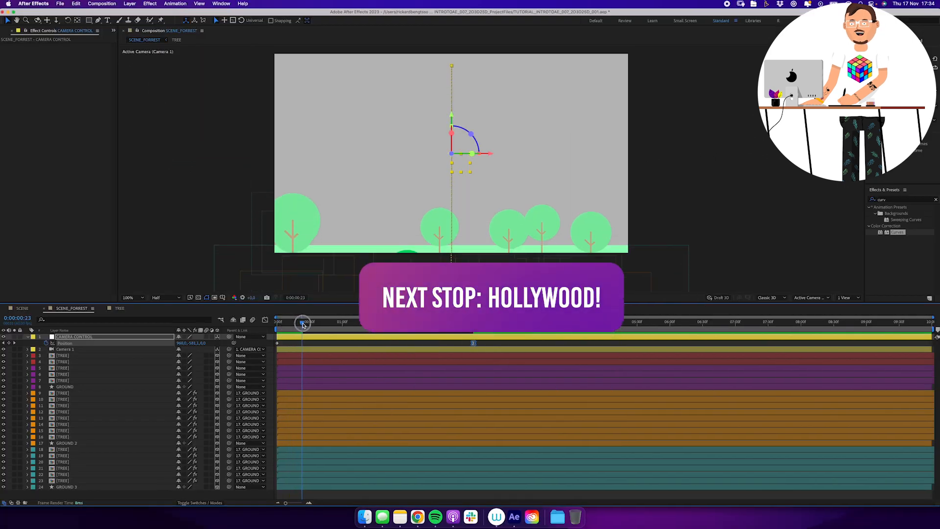
{"action": "left_click_drag", "start_coordinate": [311, 324], "coordinate": [460, 349]}
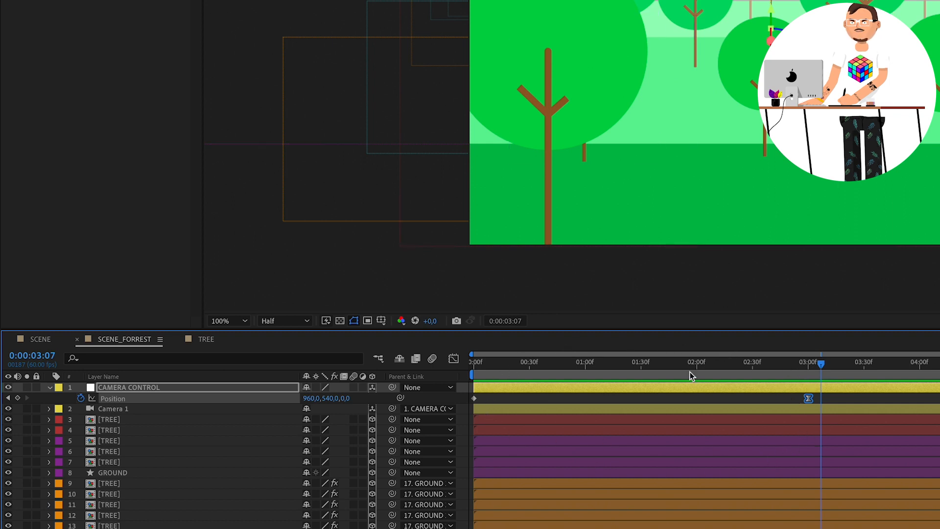
{"action": "left_click_drag", "start_coordinate": [691, 375], "coordinate": [797, 398]}
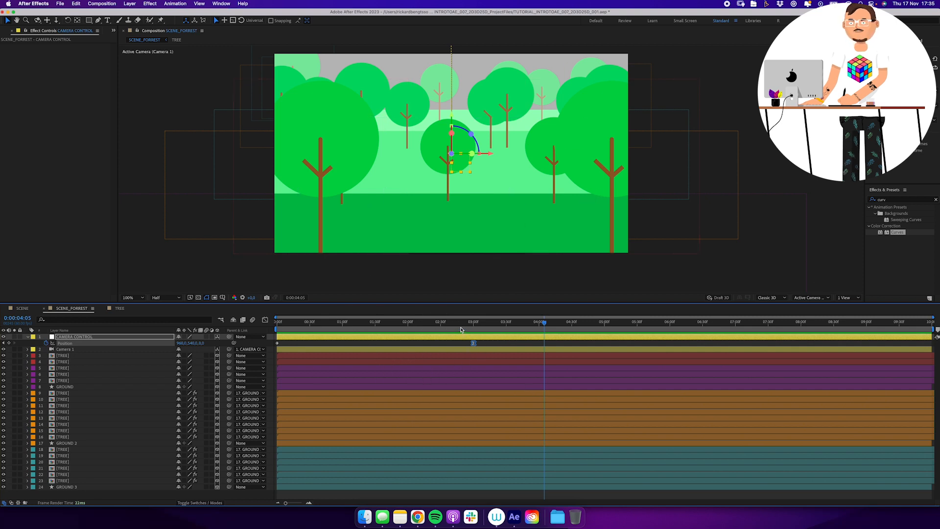
- Keyframe CAMERA CONTROL's Anchor Point from 0, 0, 0 at the start to a Z value of about -813 on the last frame
{"action": "left_click_drag", "start_coordinate": [459, 323], "coordinate": [265, 357]}
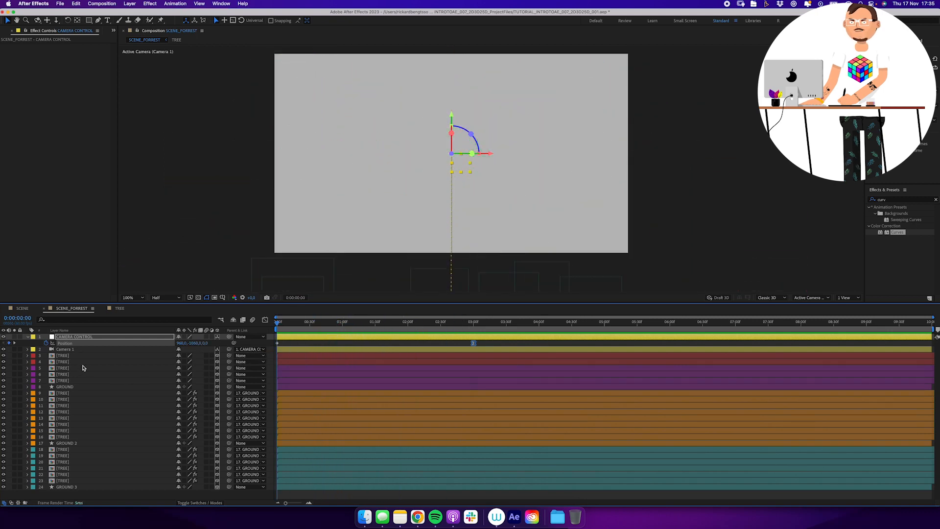
{"action": "key", "text": "shift+a"}
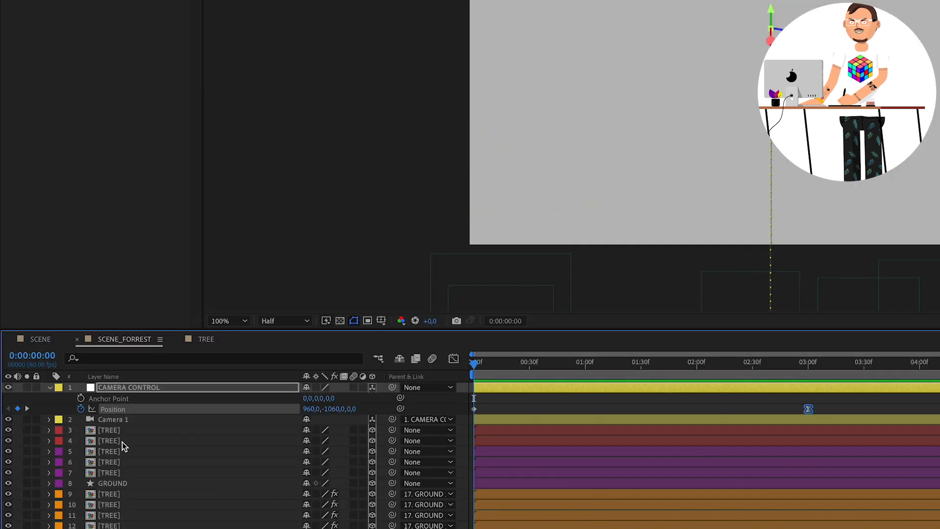
{"action": "left_click", "coordinate": [81, 398]}
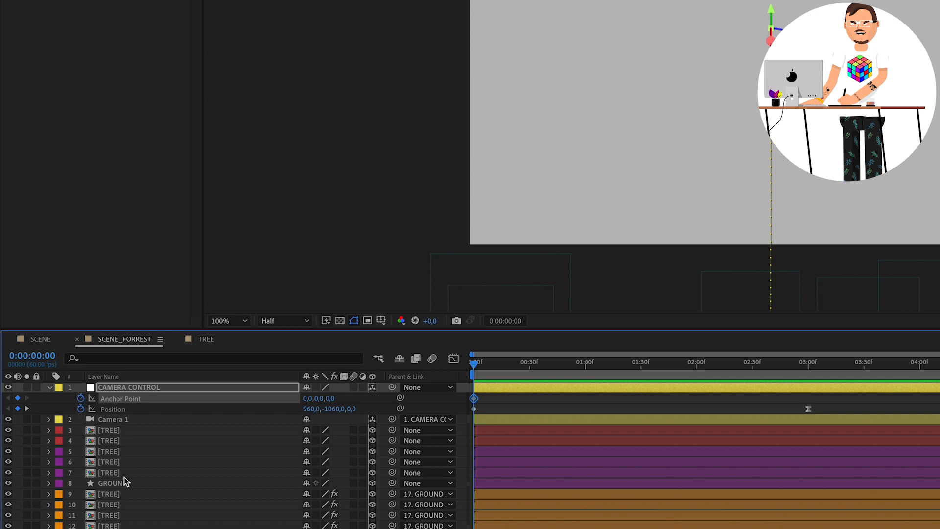
{"action": "key", "text": "End"}
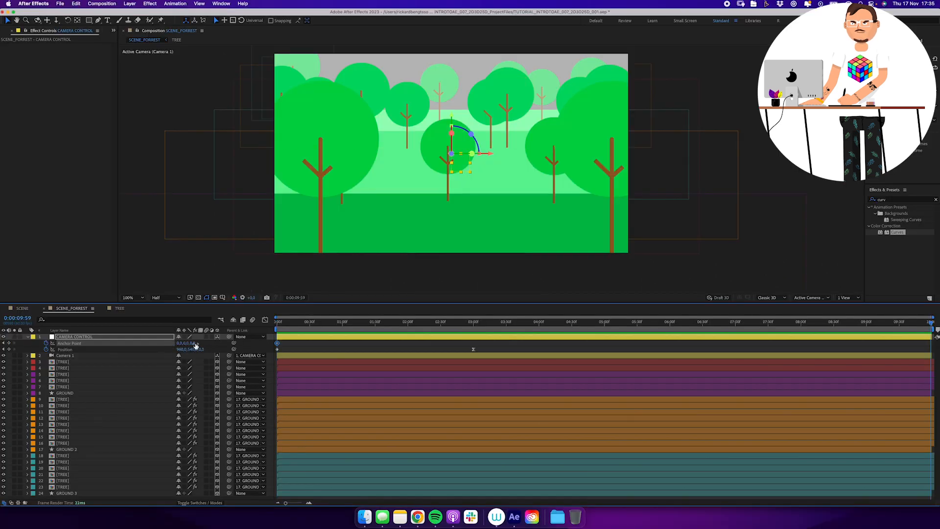
{"action": "left_click_drag", "start_coordinate": [195, 346], "coordinate": [146, 348]}
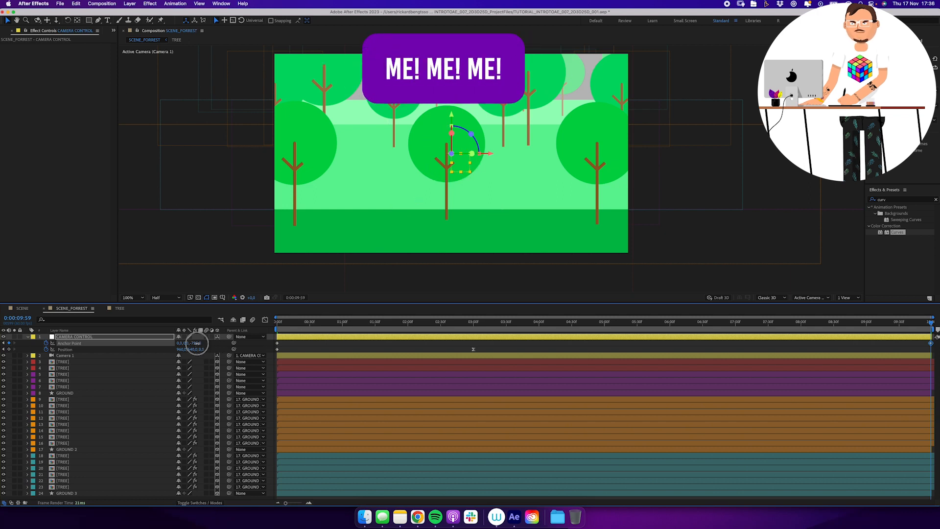
{"action": "left_click_drag", "start_coordinate": [196, 343], "coordinate": [174, 346]}
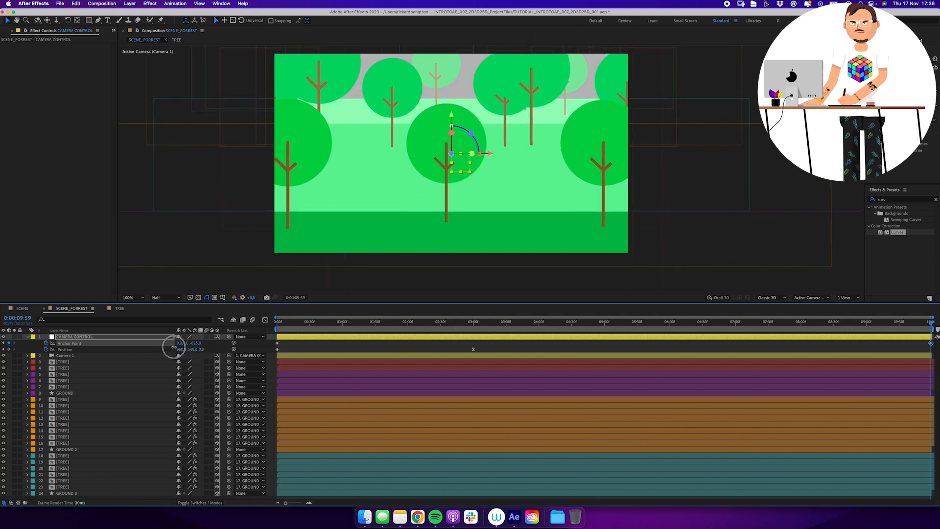
- Preview the camera's forward push through the trees by moving back and forth along the timeline
{"action": "left_click_drag", "start_coordinate": [391, 329], "coordinate": [655, 325]}
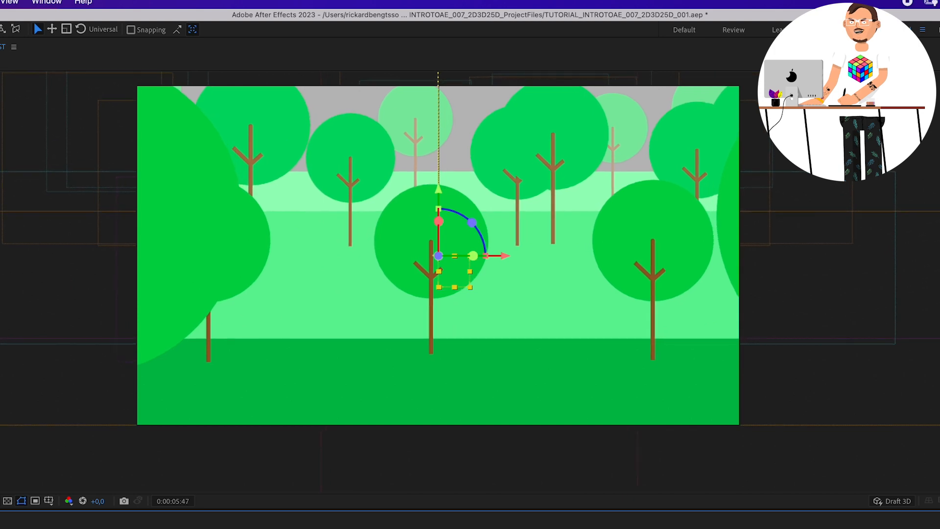
{"action": "left_click_drag", "start_coordinate": [761, 528], "coordinate": [565, 528]}
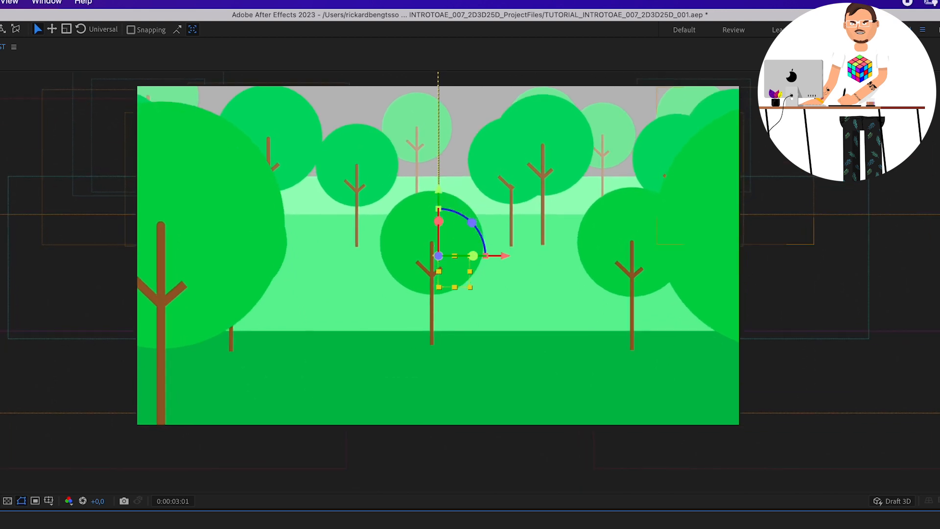